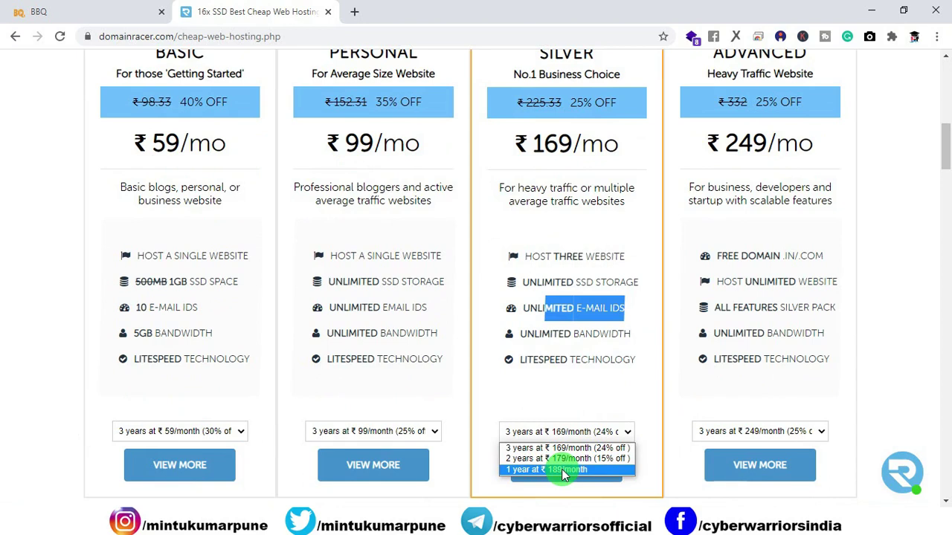
Step: Choose the Silver hosting plan's 1-year term at ₹189/month and start its order
click(562, 469)
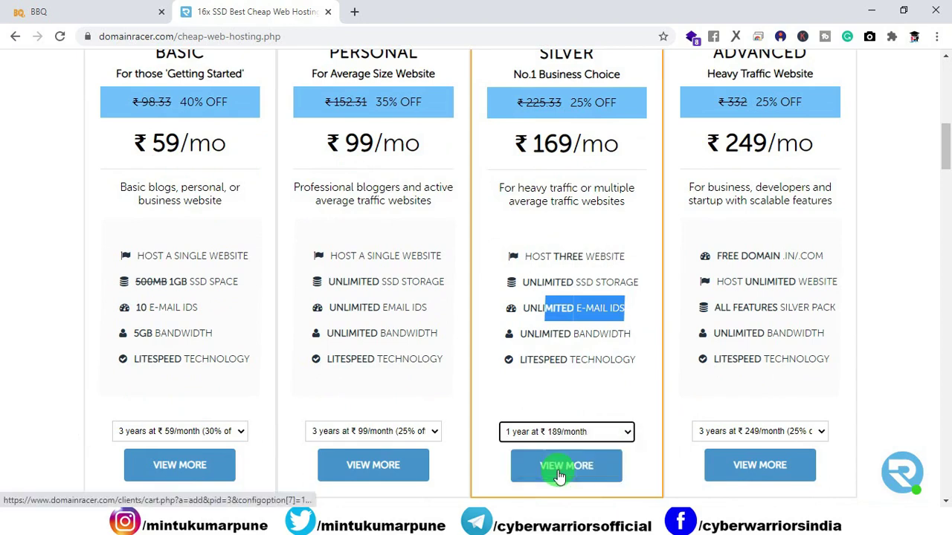
click(559, 472)
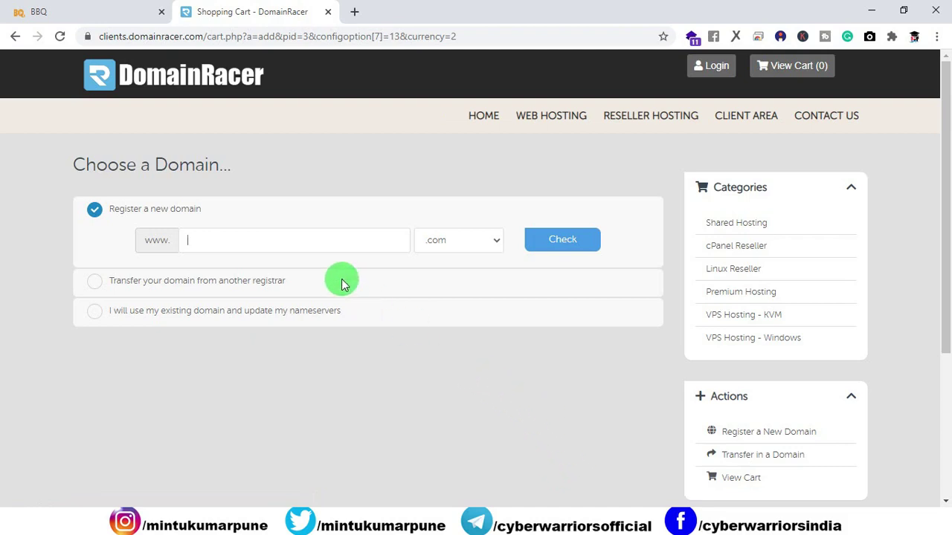
Step: Check whether the new domain name cyberrestaurant is available with the .in extension
click(493, 245)
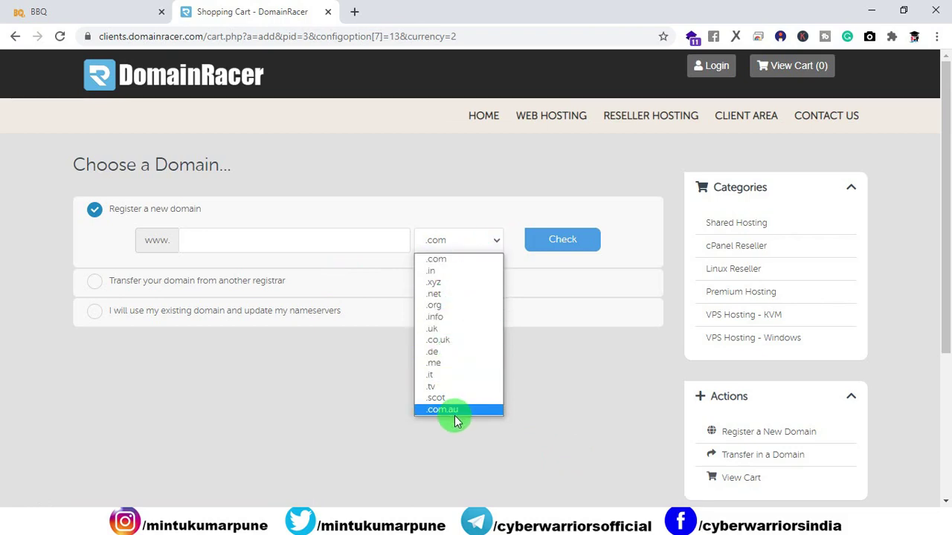
click(318, 359)
click(291, 242)
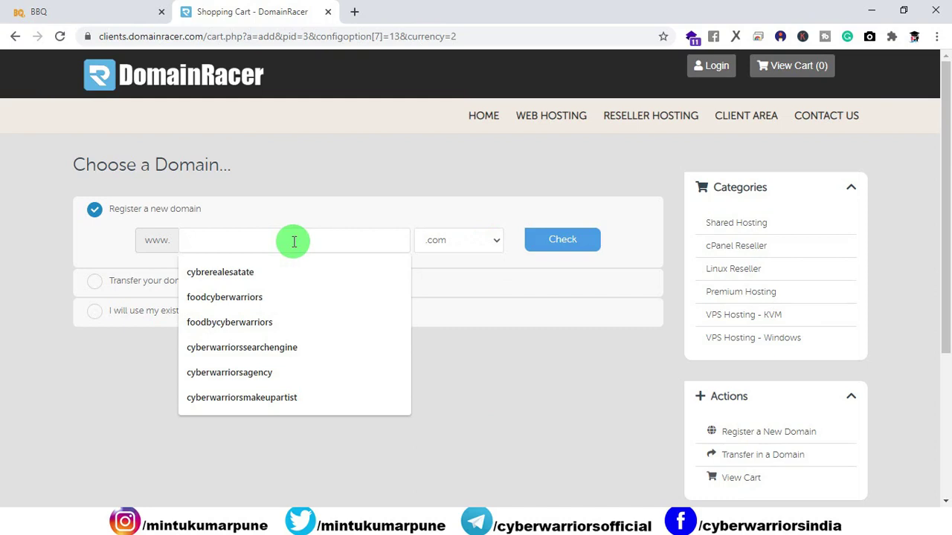
text(cy)
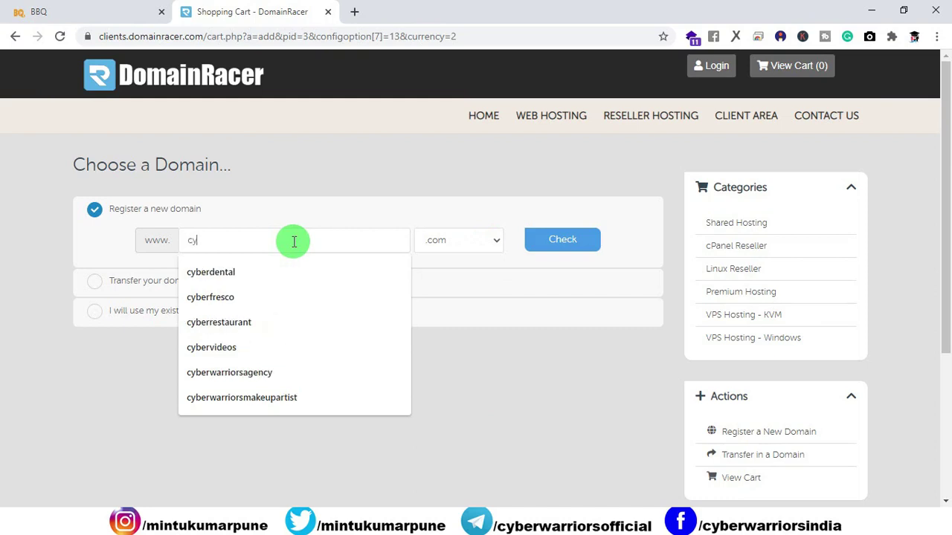
text(berrestaurant)
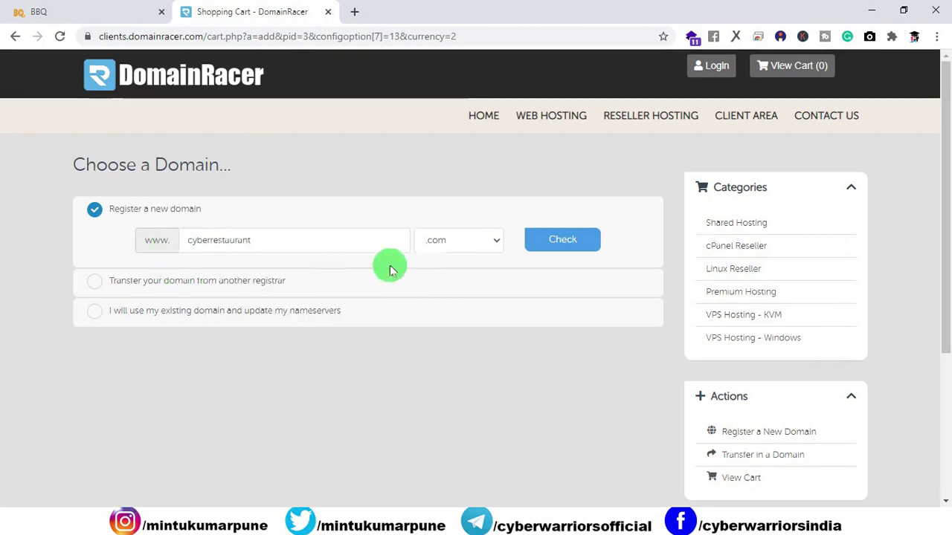
click(487, 239)
click(471, 272)
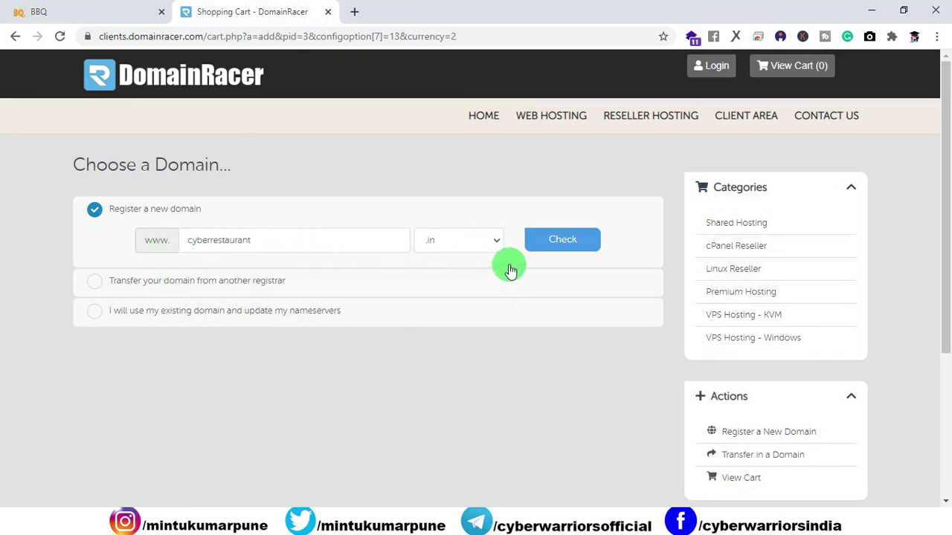
click(554, 245)
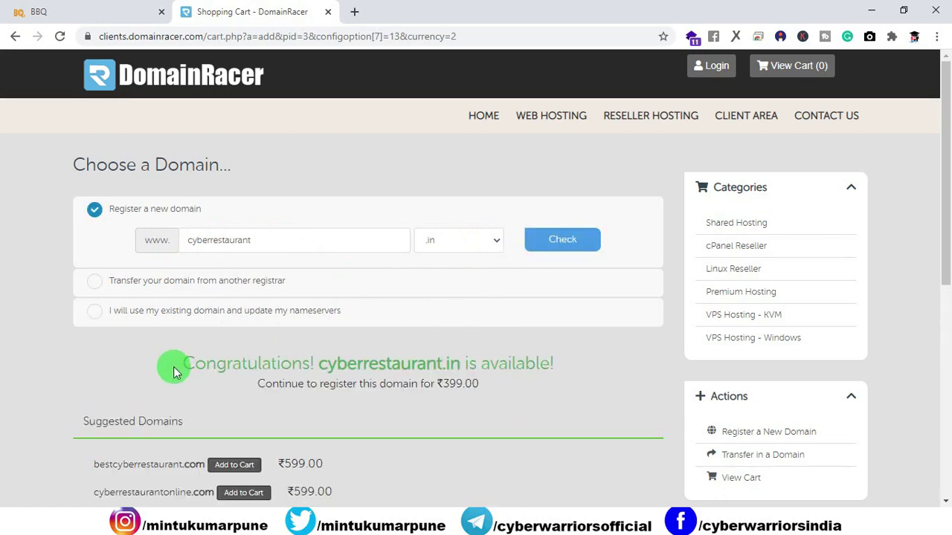
Step: Read the availability result for cyberrestaurant.in and continue the order with this domain
drag(172, 365, 569, 367)
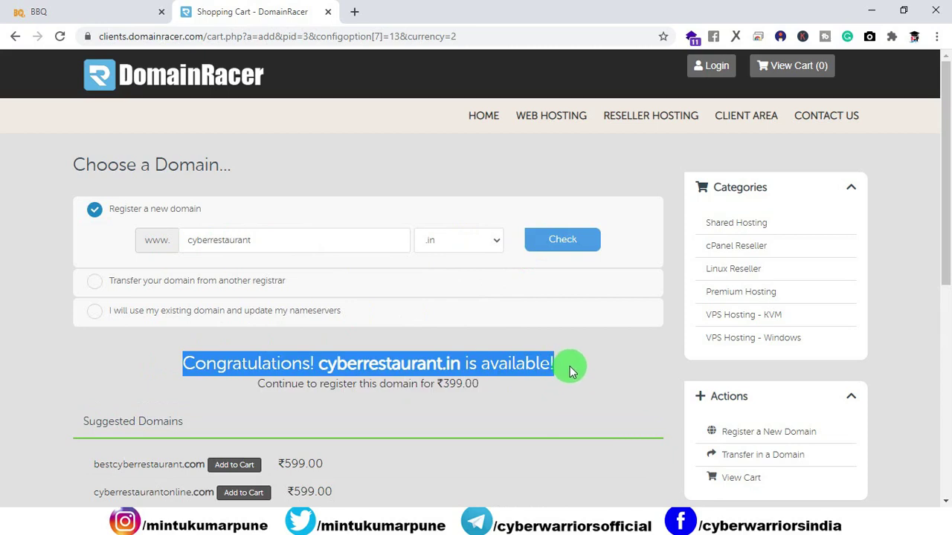
click(570, 367)
drag(461, 364, 442, 365)
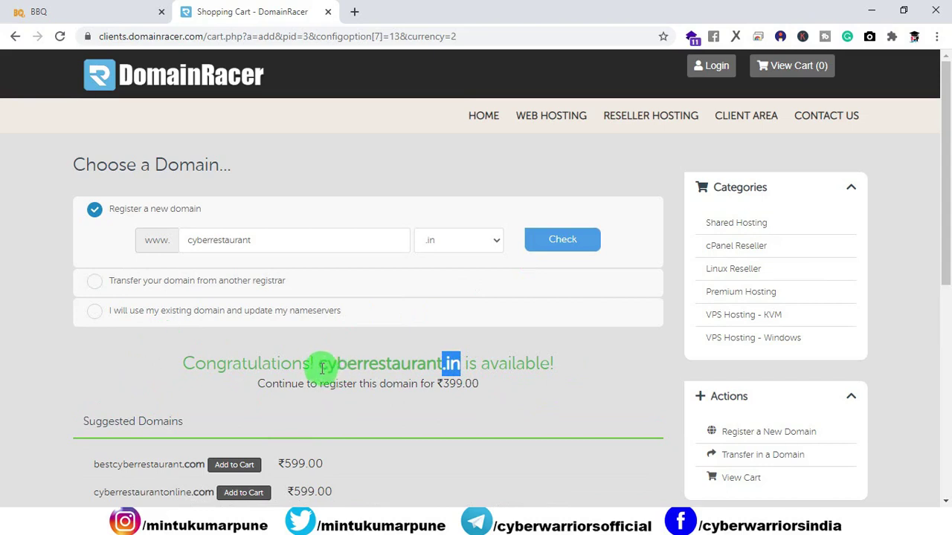
drag(318, 366, 461, 359)
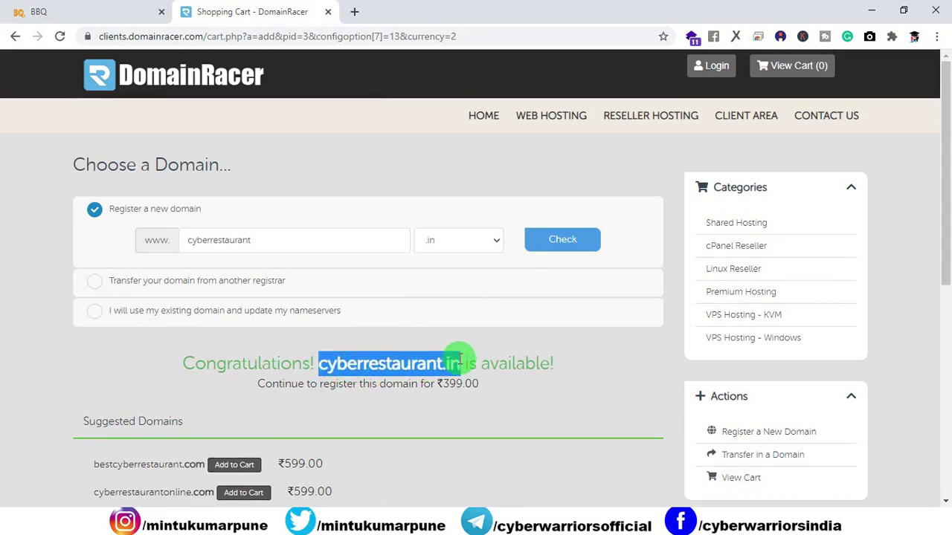
click(431, 365)
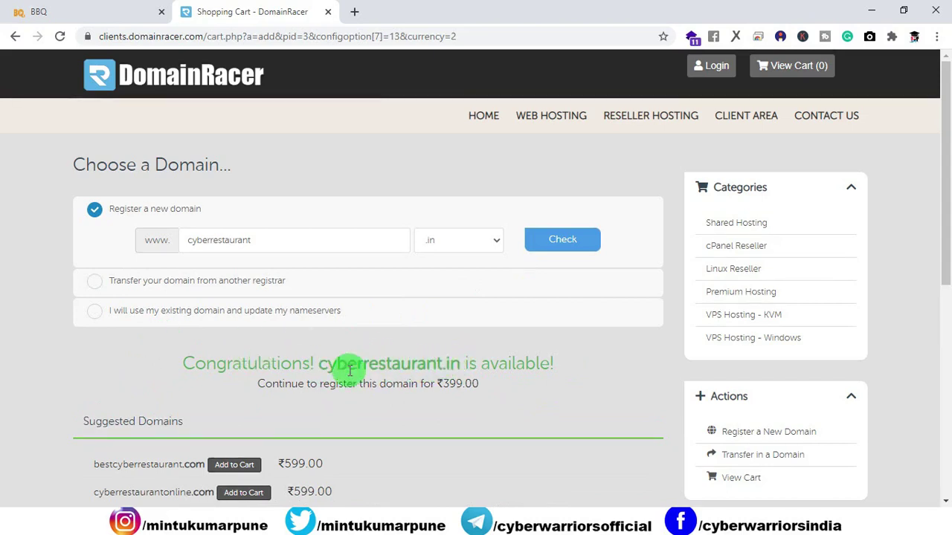
drag(437, 365, 427, 365)
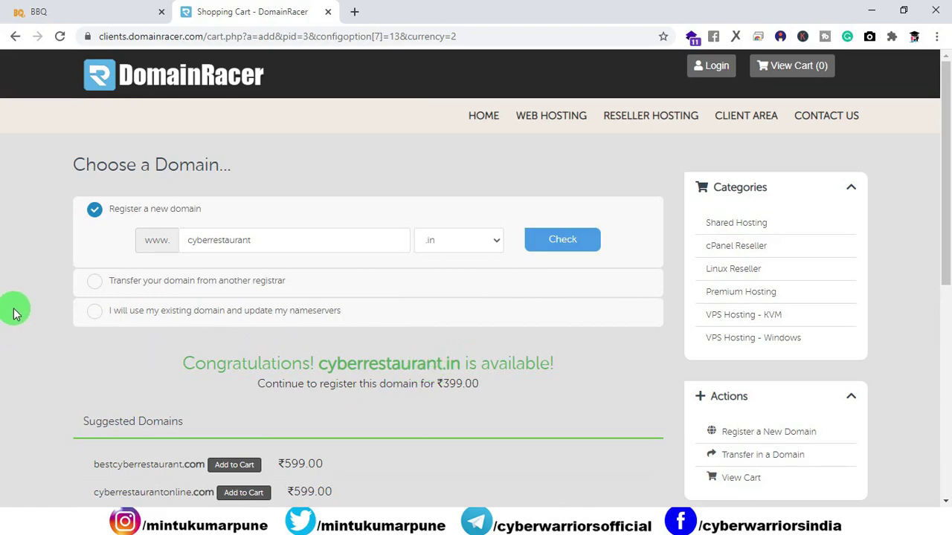
scroll(47, 315, down, 6)
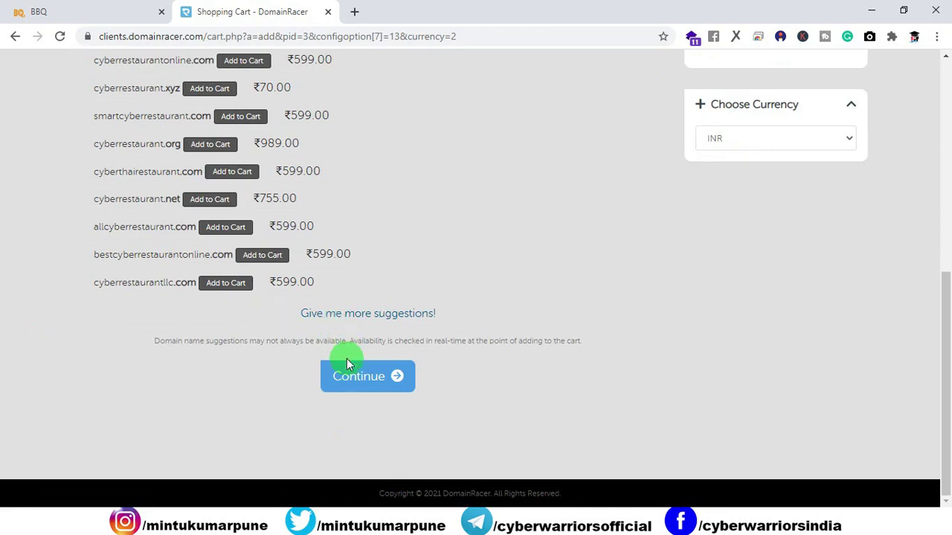
click(351, 381)
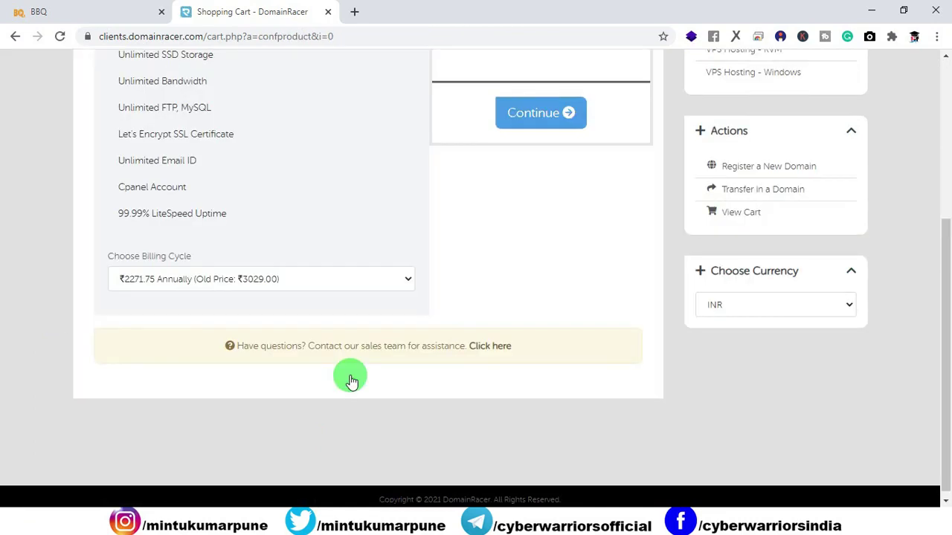
Step: Review the Silver plan's features, select the ₹2271.75 annual billing cycle and continue
scroll(349, 379, up, 2)
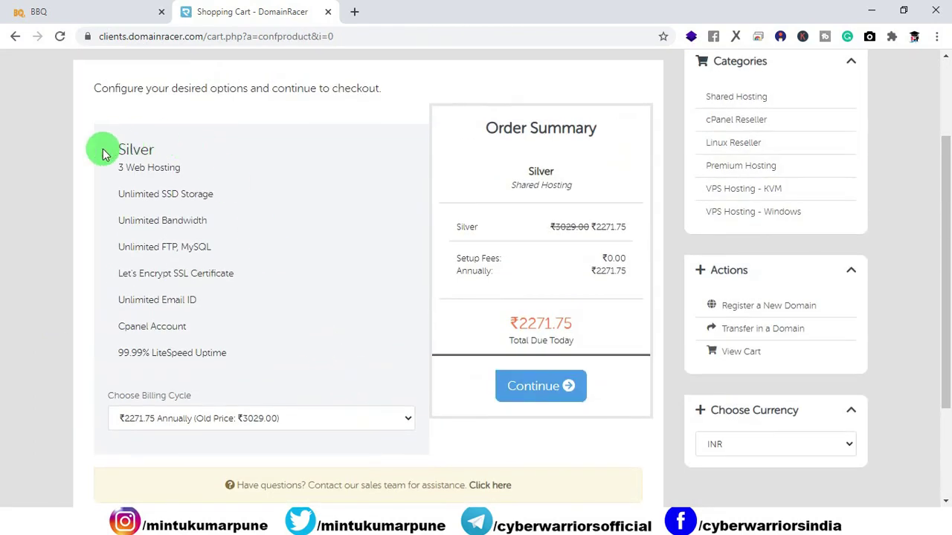
drag(147, 165, 156, 160)
click(191, 170)
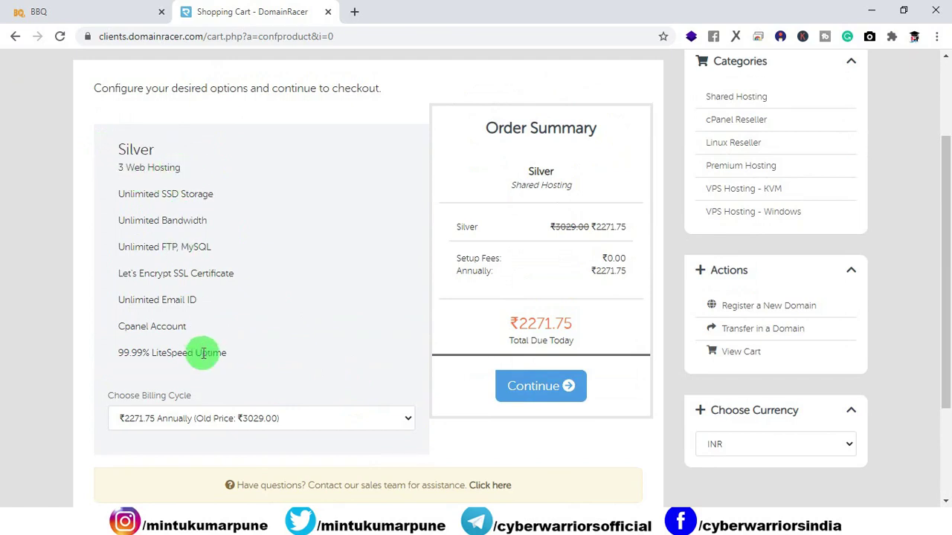
click(240, 417)
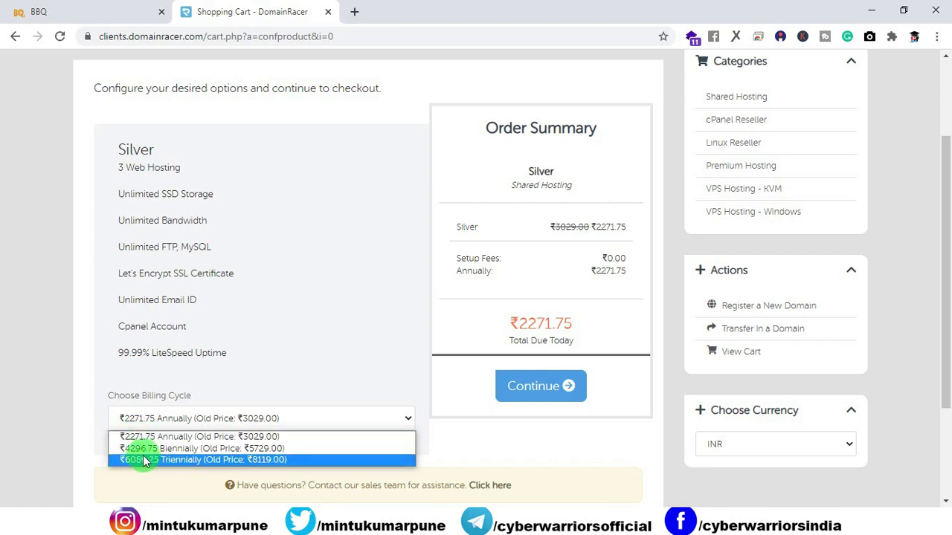
click(127, 436)
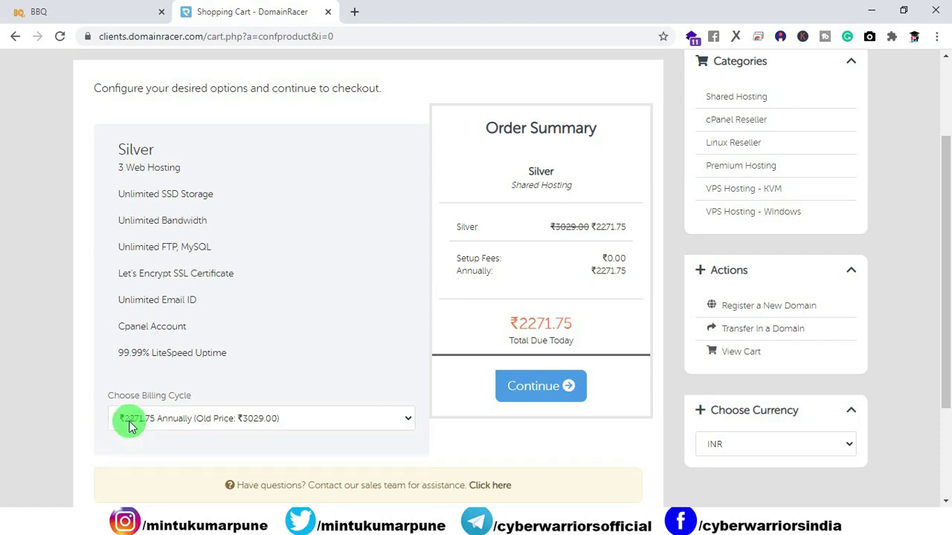
click(515, 389)
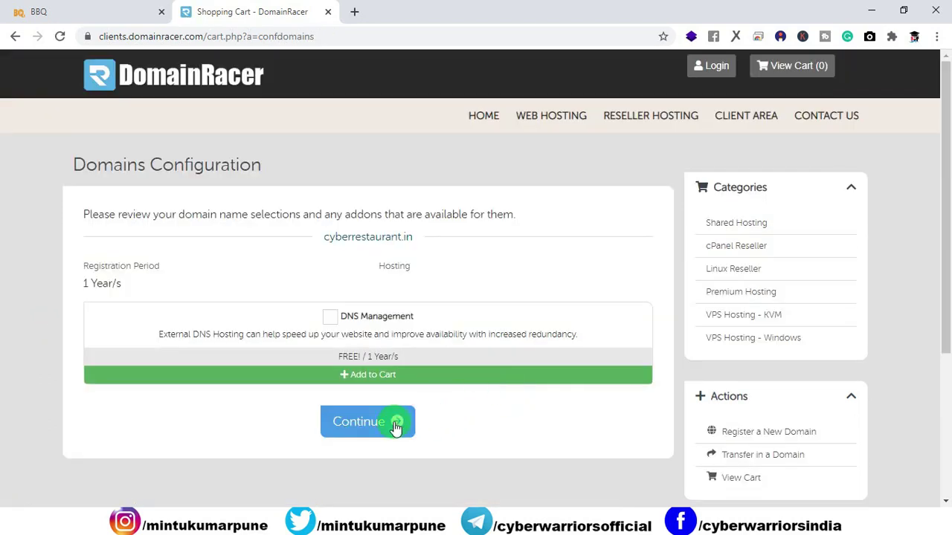
Step: Accept the domain configuration for cyberrestaurant.in without DNS Management and proceed from the cart to checkout
click(396, 424)
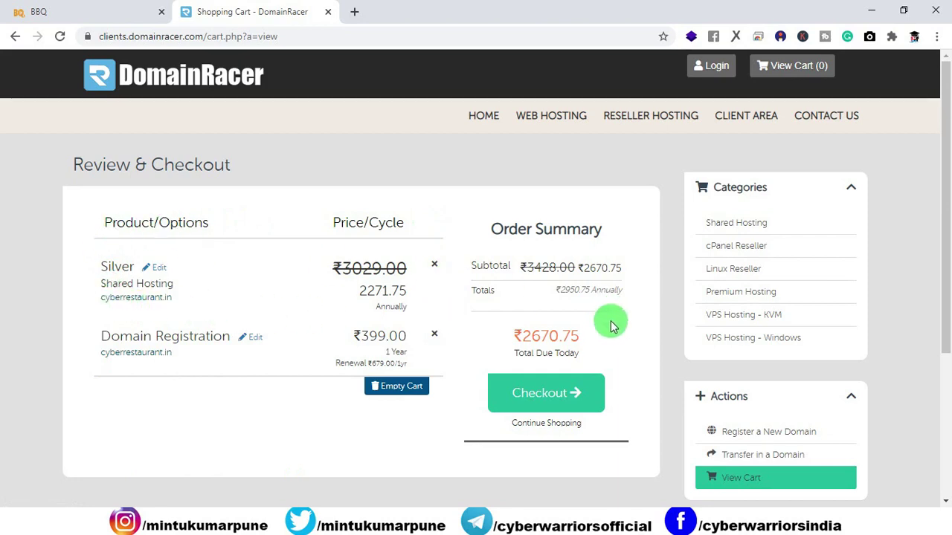
click(541, 400)
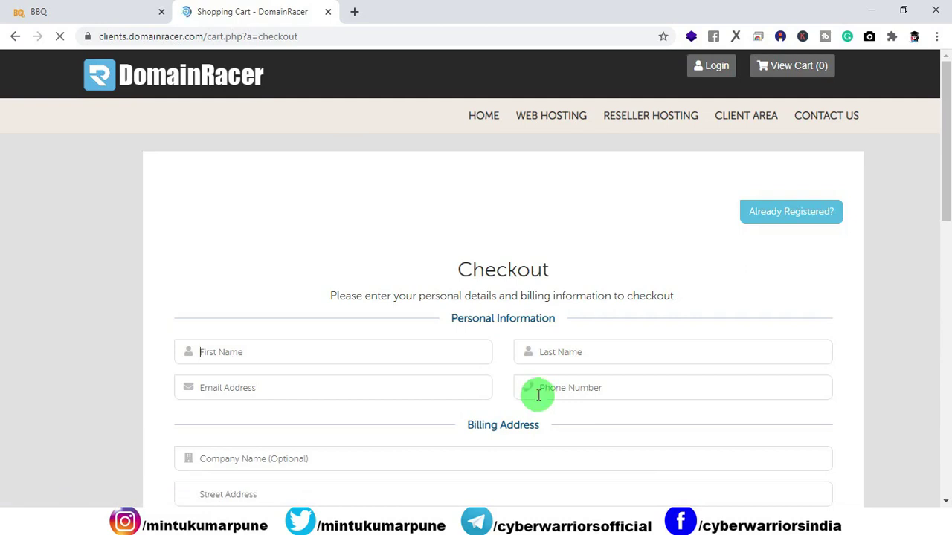
Step: Review the checkout form's personal, billing, account security and payment sections through to completing the order
scroll(508, 351, down, 2)
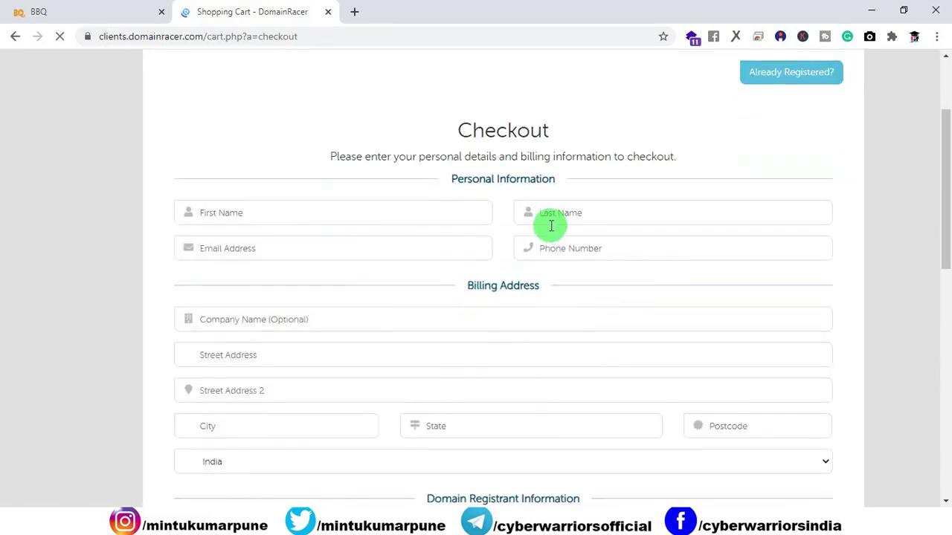
scroll(412, 270, down, 3)
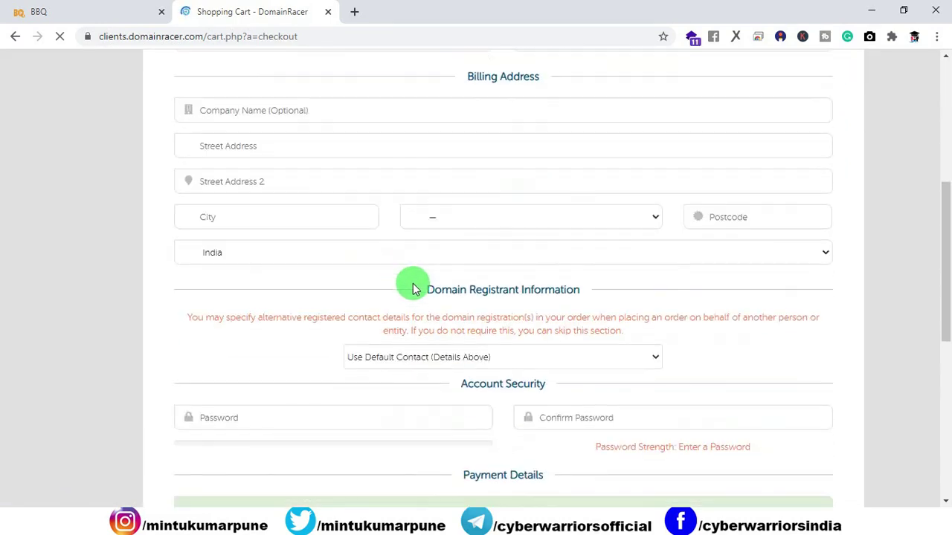
scroll(291, 317, down, 1)
scroll(674, 350, down, 4)
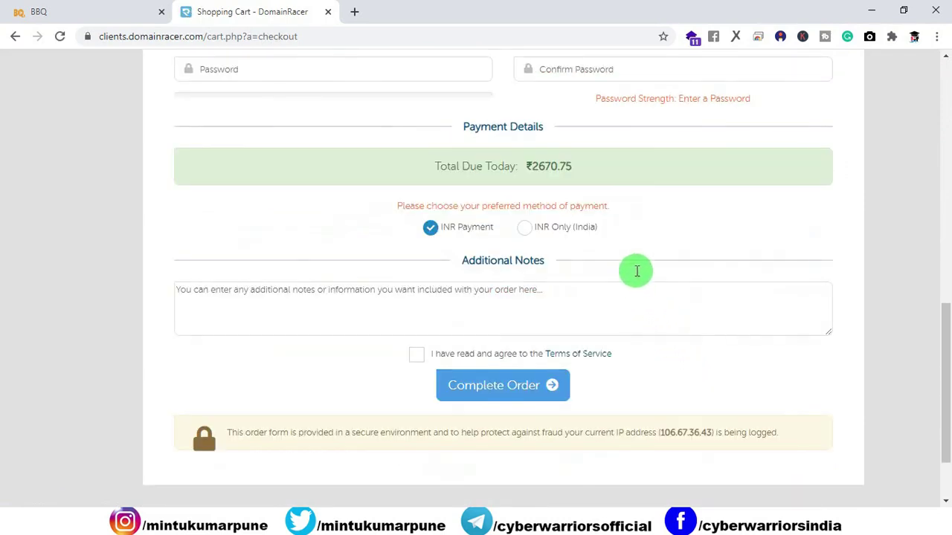
click(487, 392)
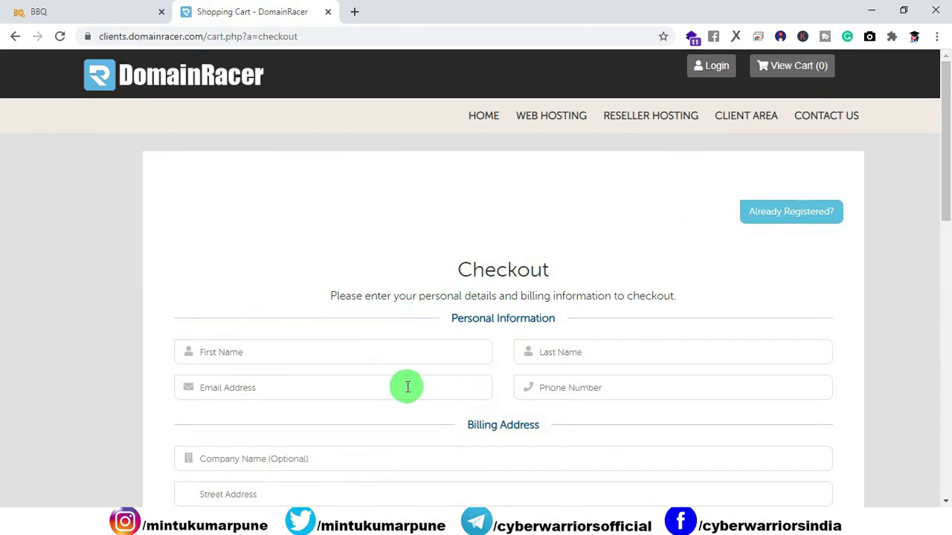
Step: Return to the DomainRacer home page and log in to the client area with the account email and password
click(166, 72)
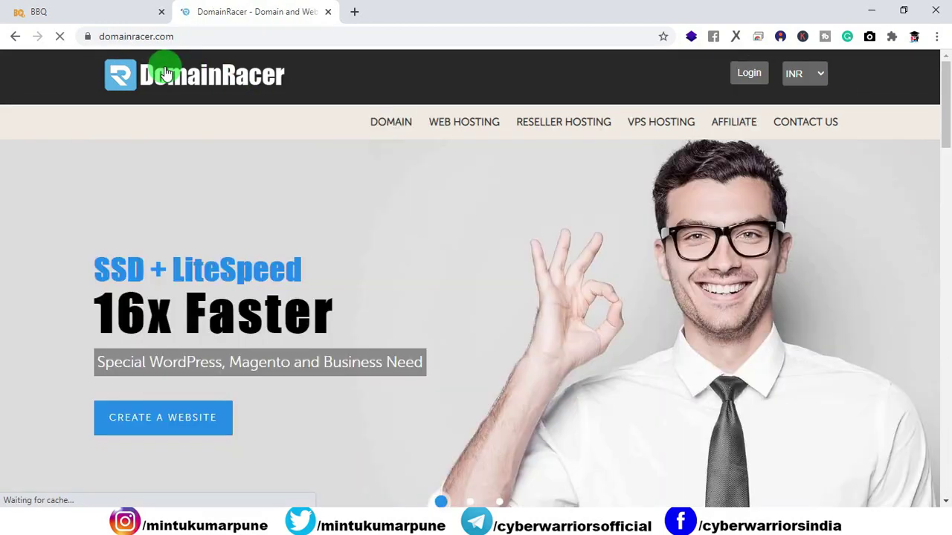
click(747, 74)
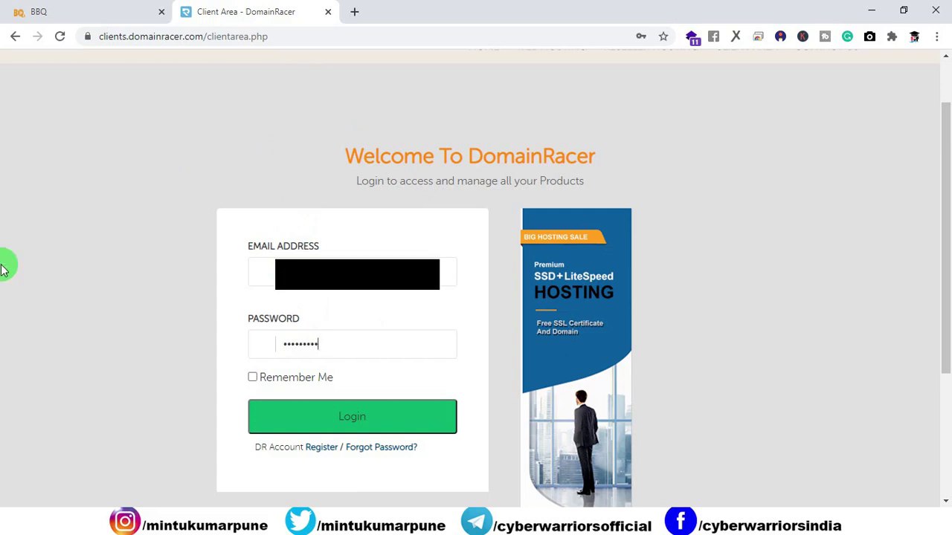
click(286, 416)
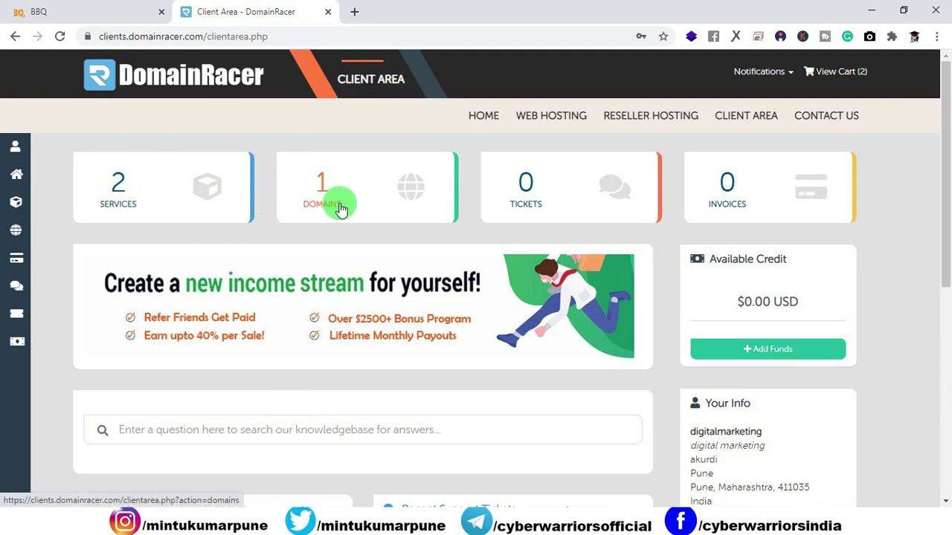
Step: Open the Personal hosting service's details from the account's services and log in to its cPanel
click(120, 192)
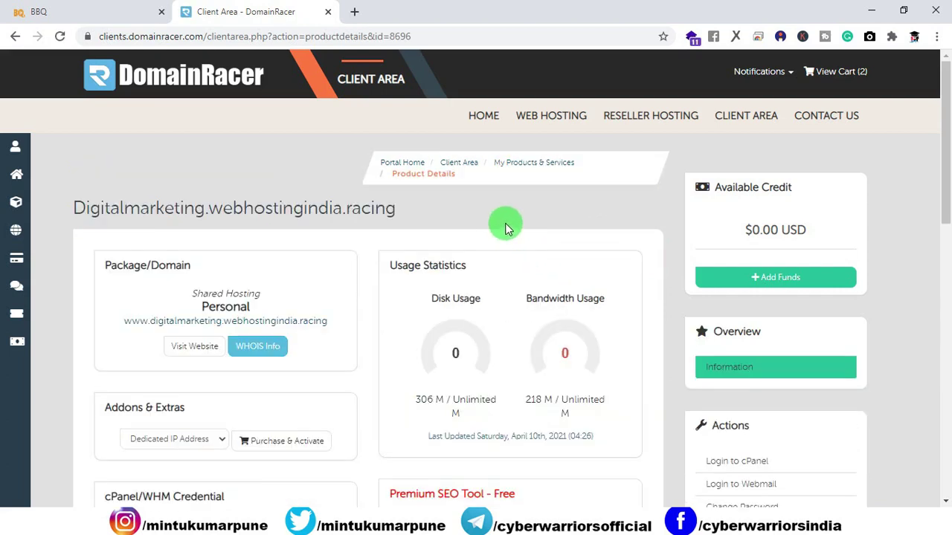
click(733, 459)
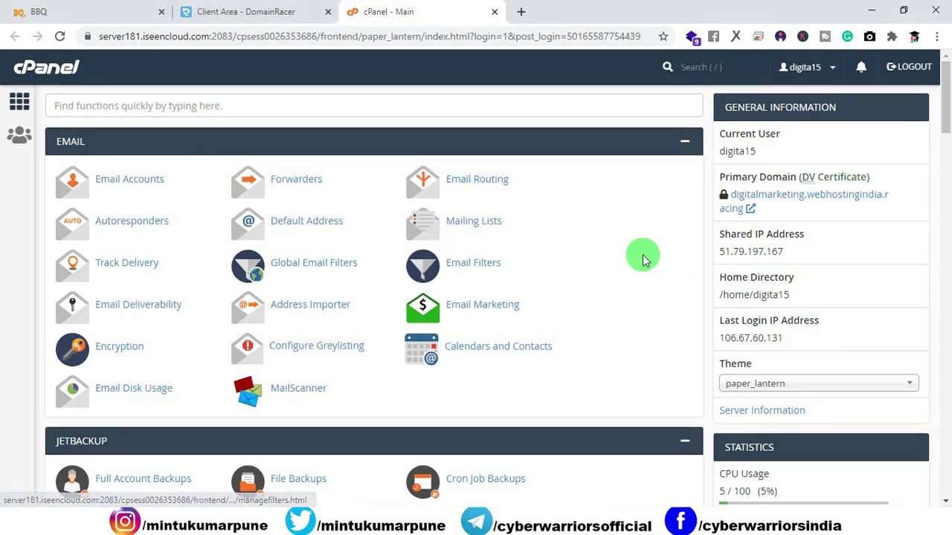
Step: Look through the cPanel tool sections down to the Softaculous Apps Installer scripts
scroll(644, 259, down, 5)
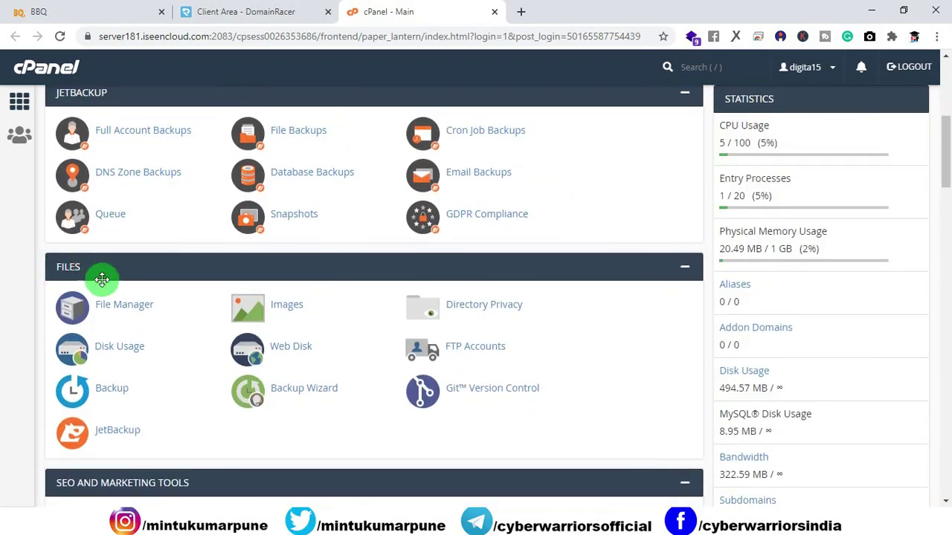
scroll(313, 375, down, 4)
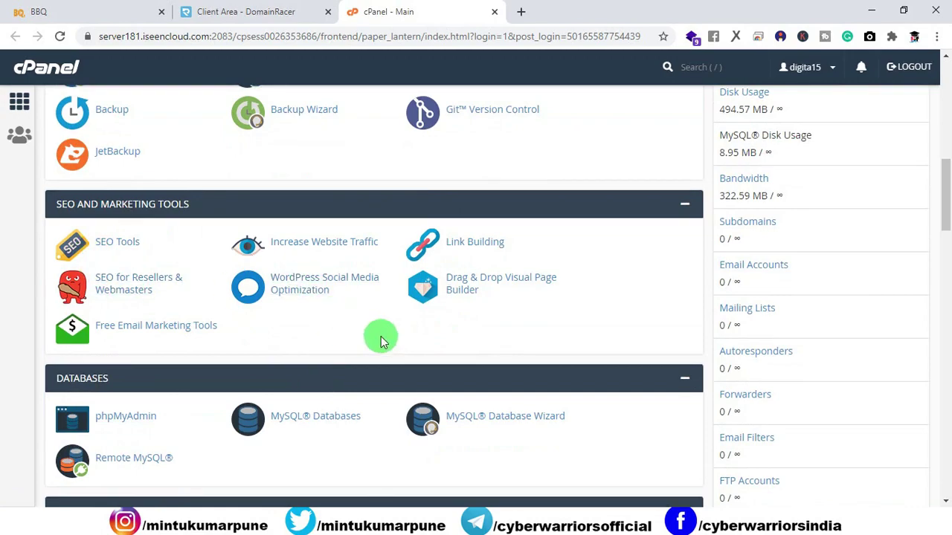
scroll(446, 334, down, 8)
scroll(446, 334, down, 11)
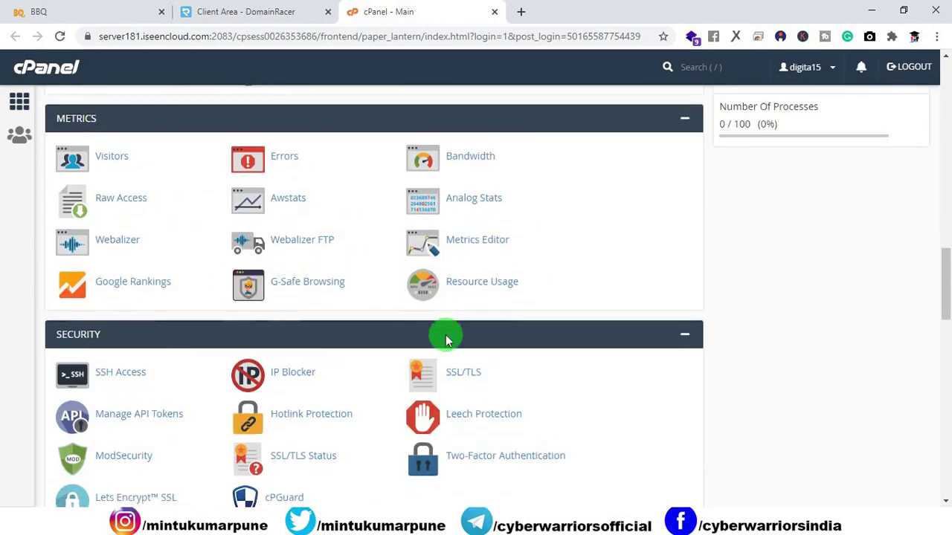
scroll(444, 336, down, 5)
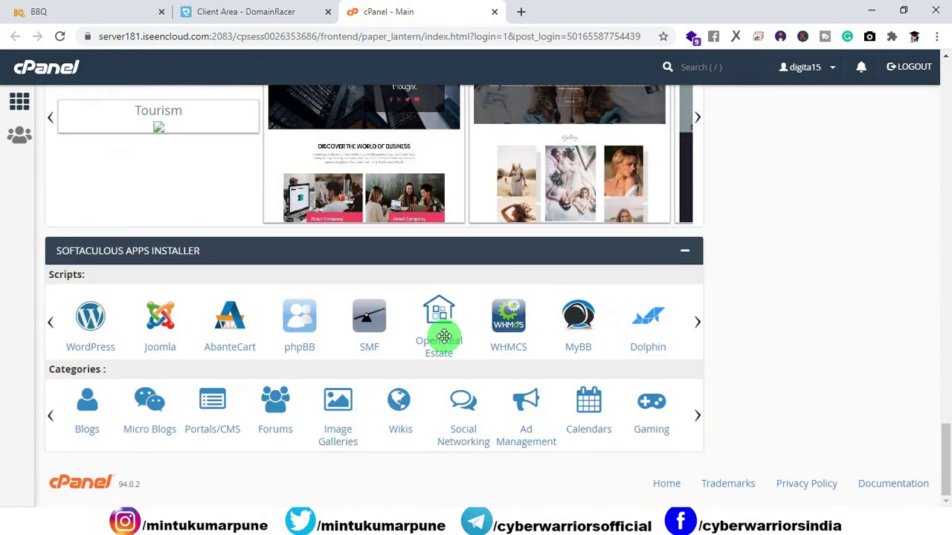
click(91, 320)
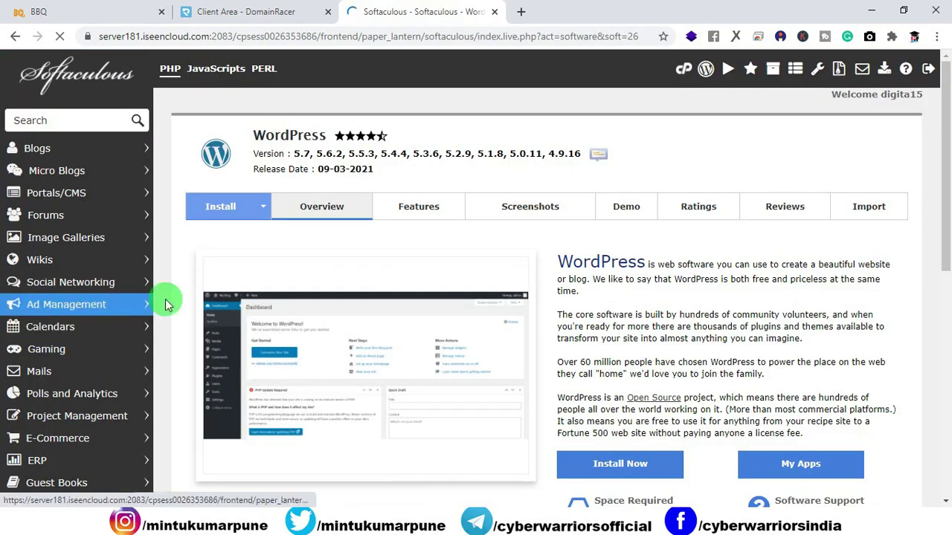
click(584, 457)
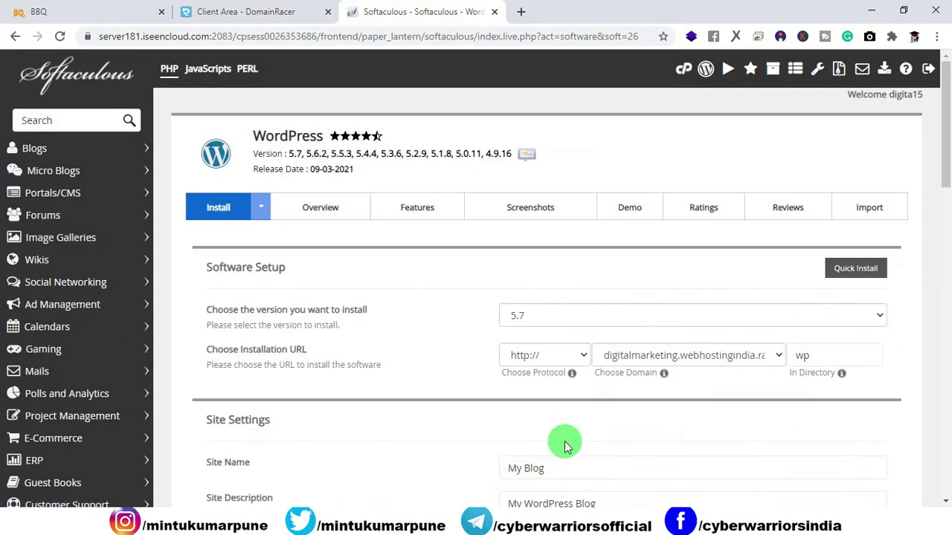
click(778, 356)
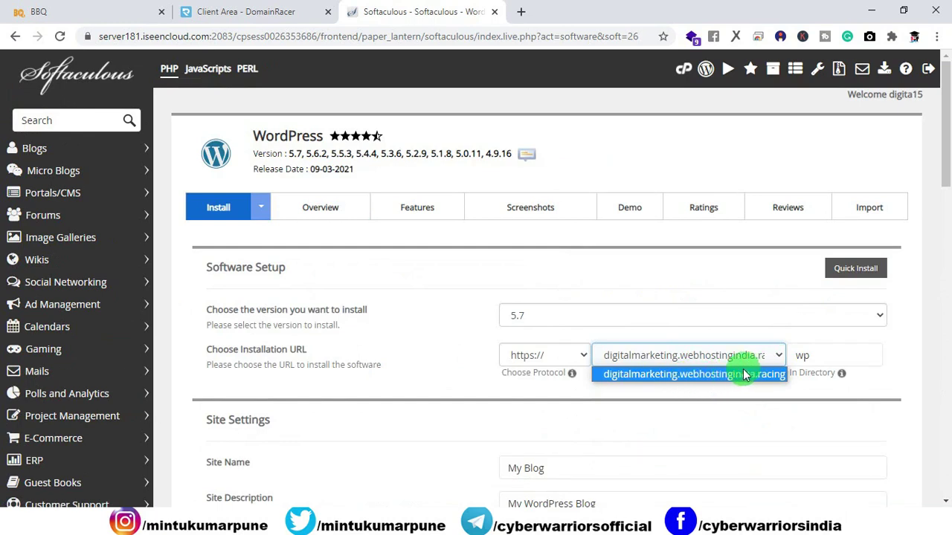
click(704, 317)
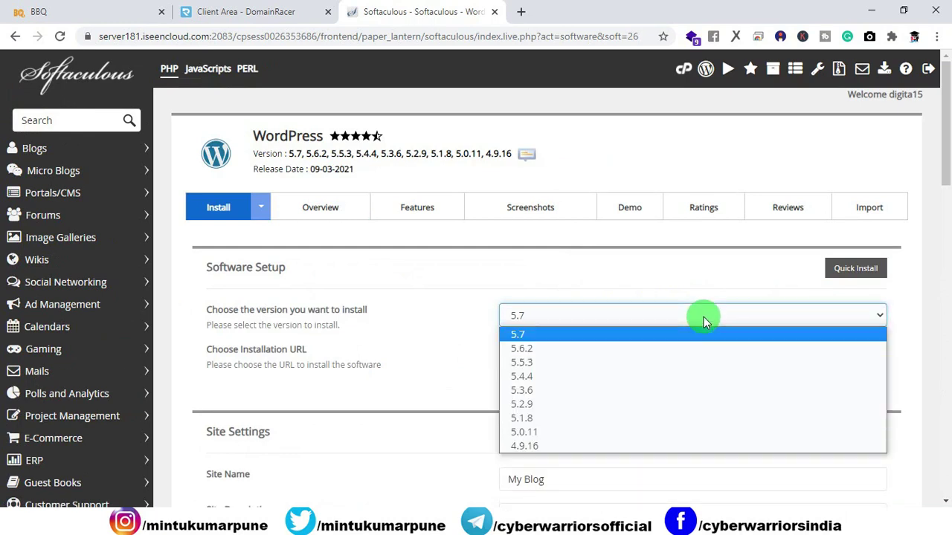
click(463, 297)
drag(845, 354, 782, 356)
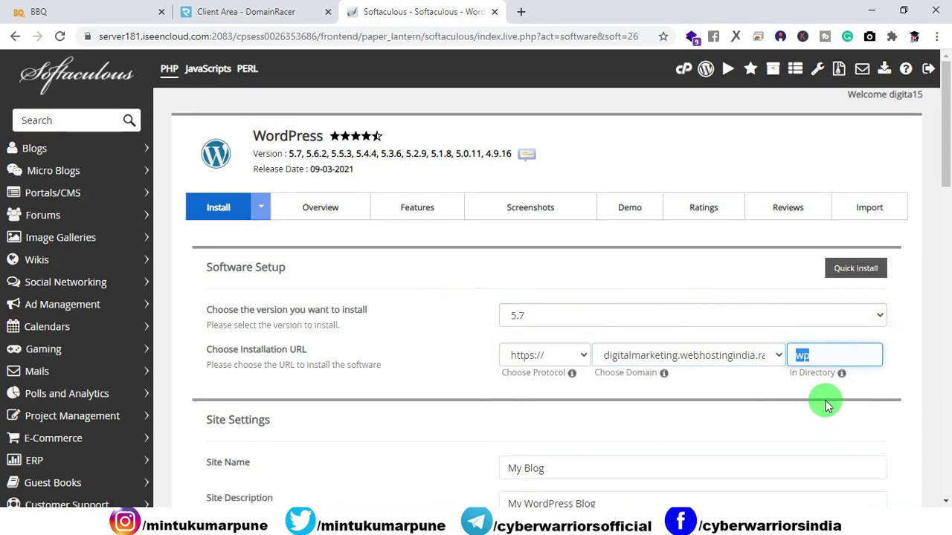
key(BackSpace)
Step: Replace the admin account's password in the WordPress installation form with a stronger one
scroll(712, 365, down, 4)
click(848, 398)
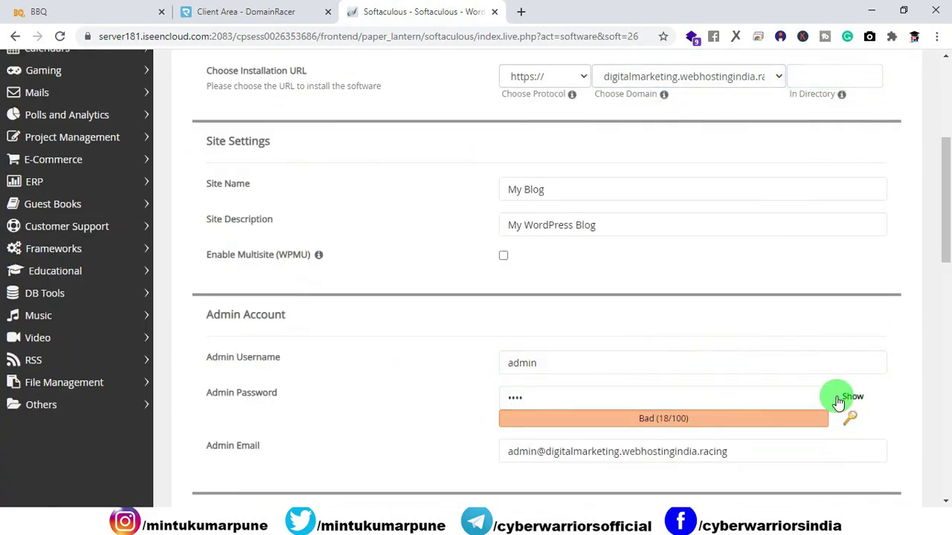
click(527, 181)
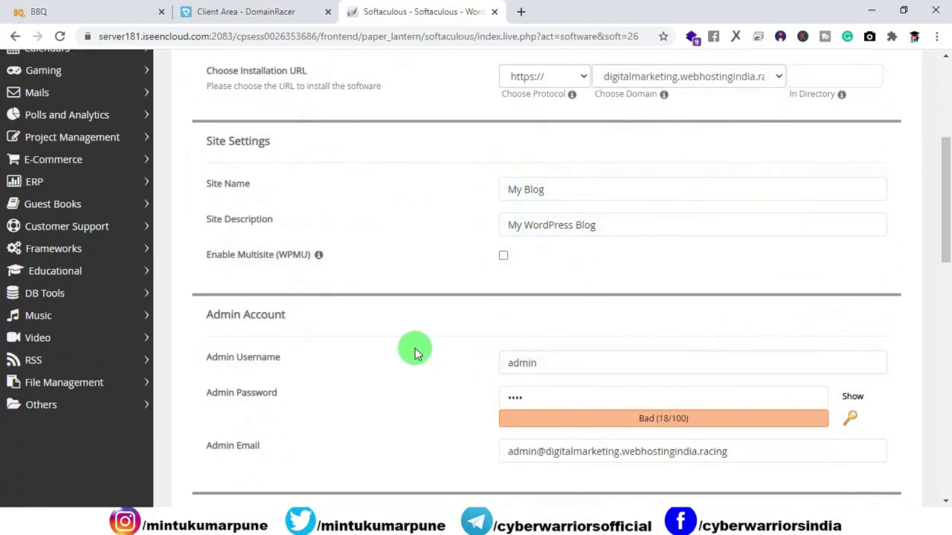
double_click(577, 394)
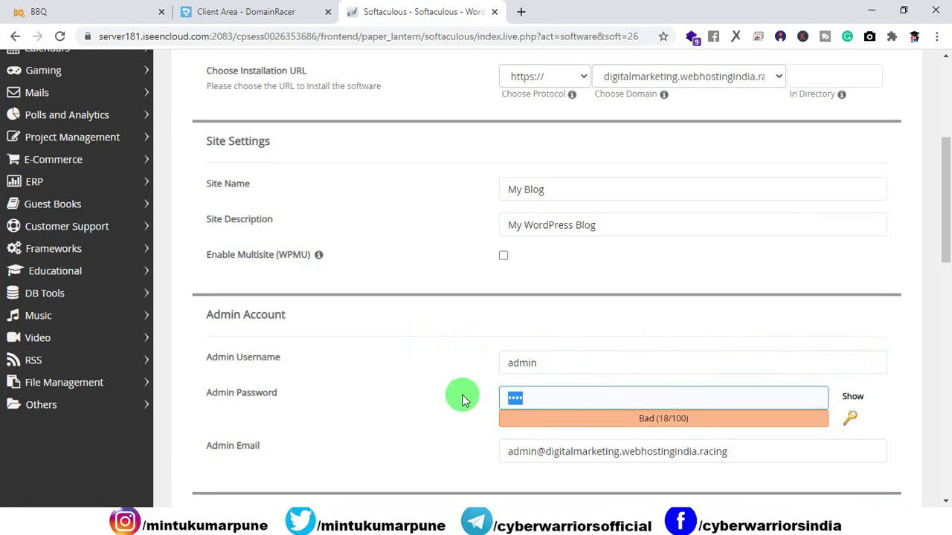
text(•••••••••)
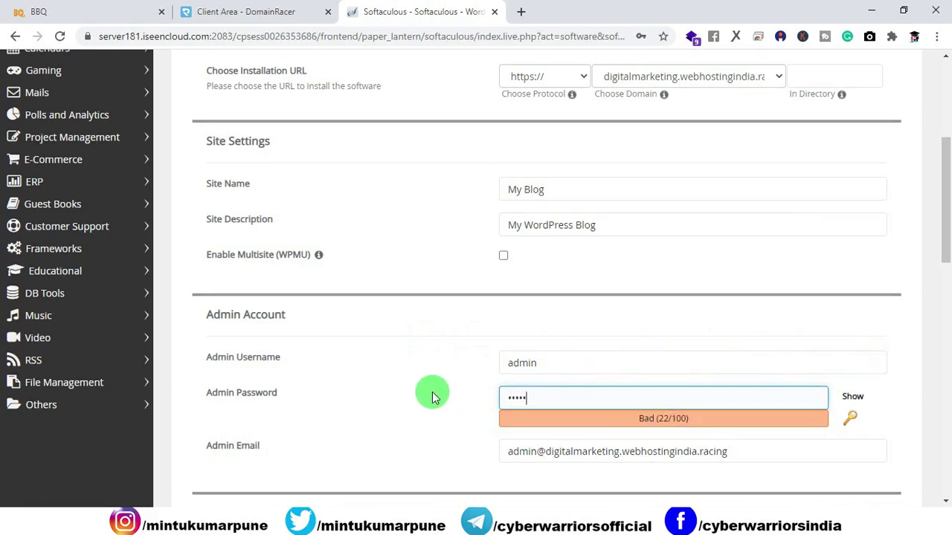
text(•••)
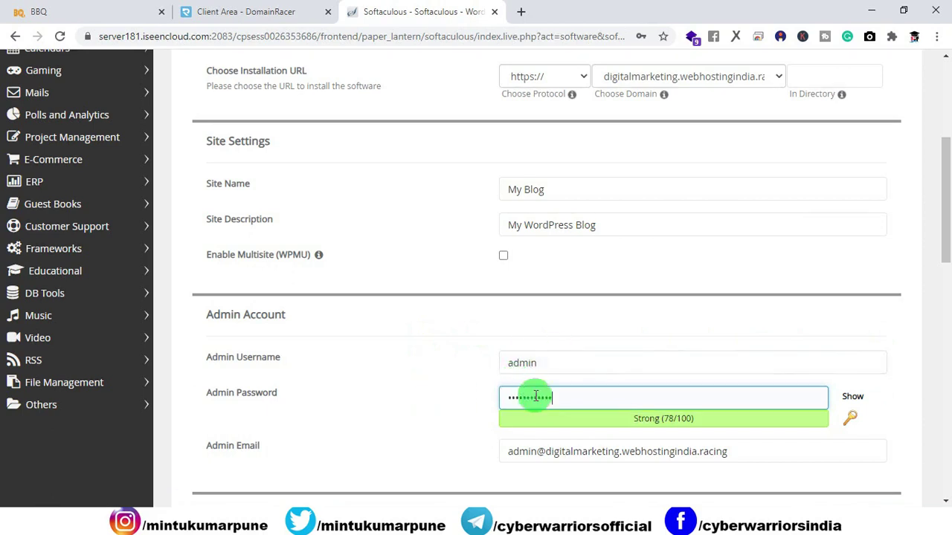
Step: Review the admin email, admin username and theme choices down to the end of the WordPress installation form
click(534, 447)
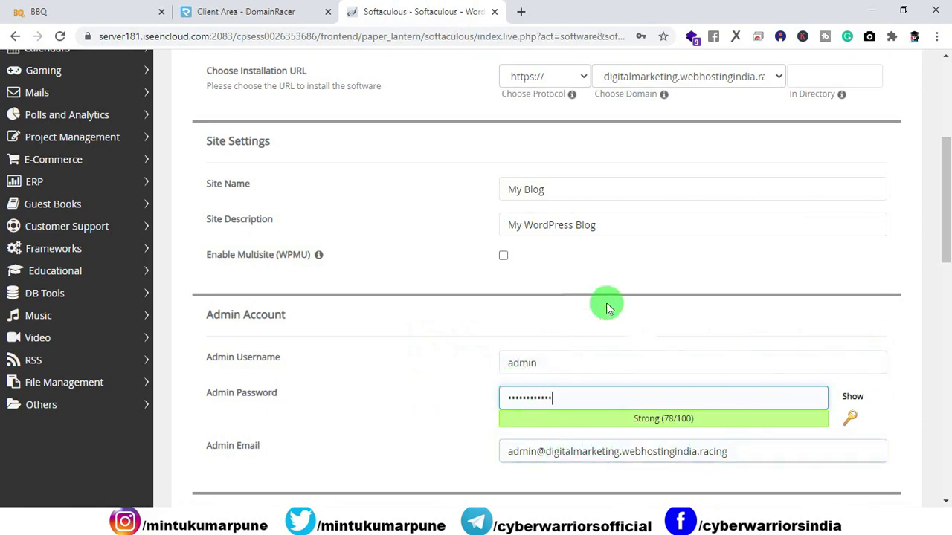
click(526, 365)
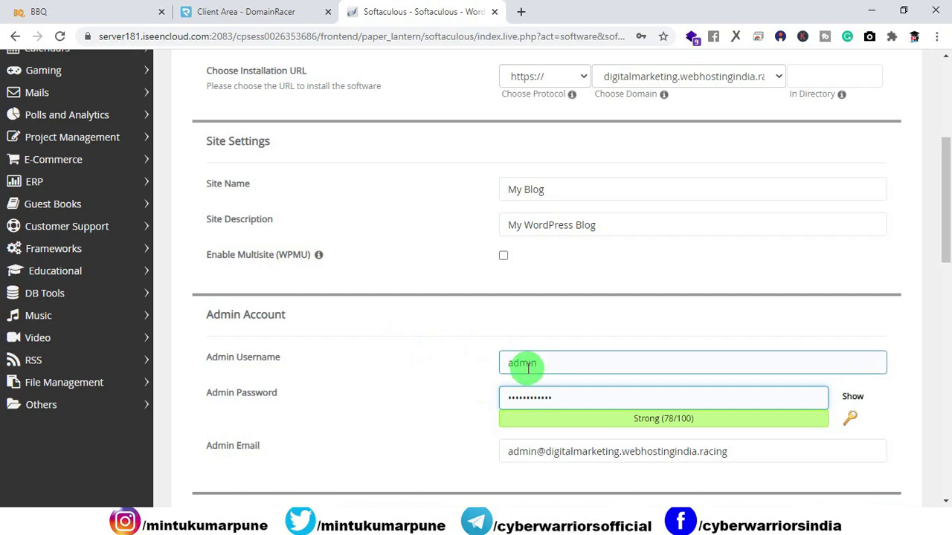
scroll(483, 290, down, 12)
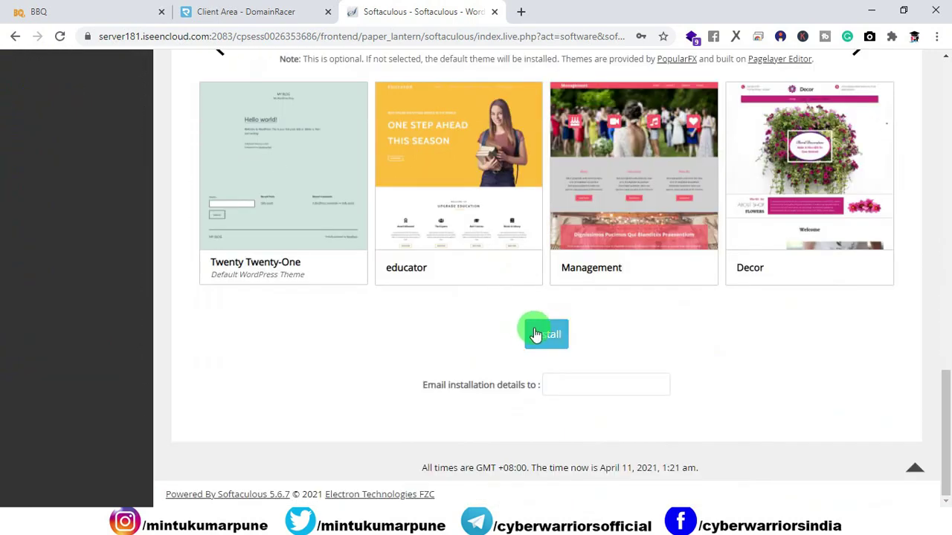
click(546, 334)
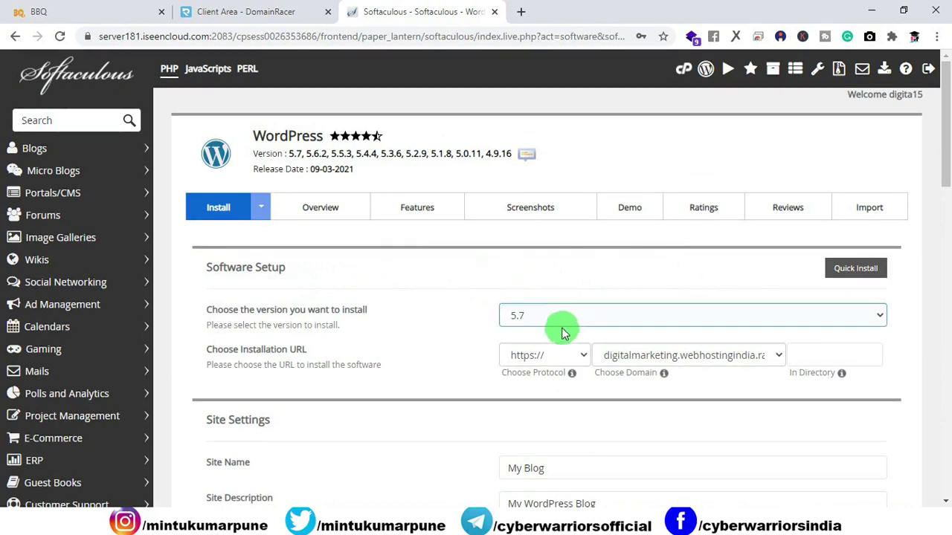
Step: Open digitalmarketing.webhostingindia.racing/wp-admin in a new browser tab and log in to WordPress with the saved admin credentials
click(520, 12)
text(d)
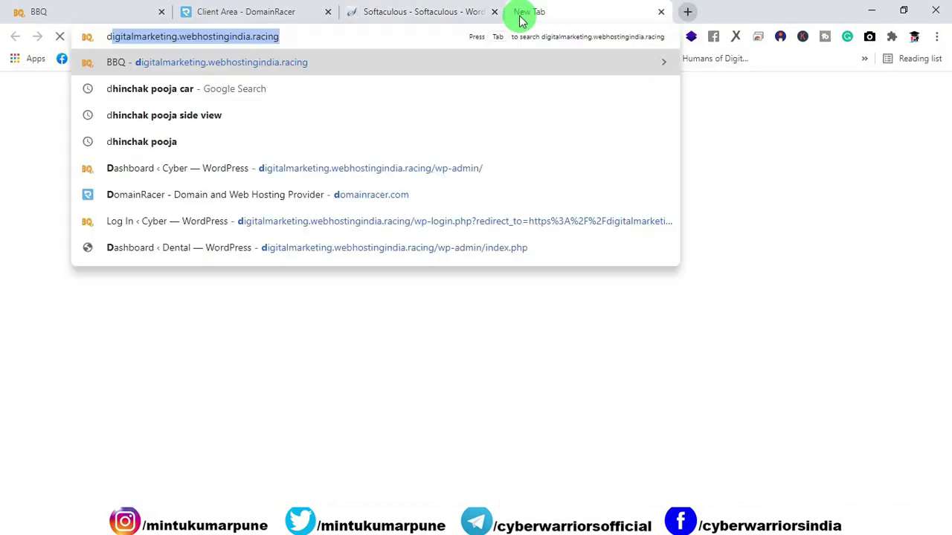
click(325, 34)
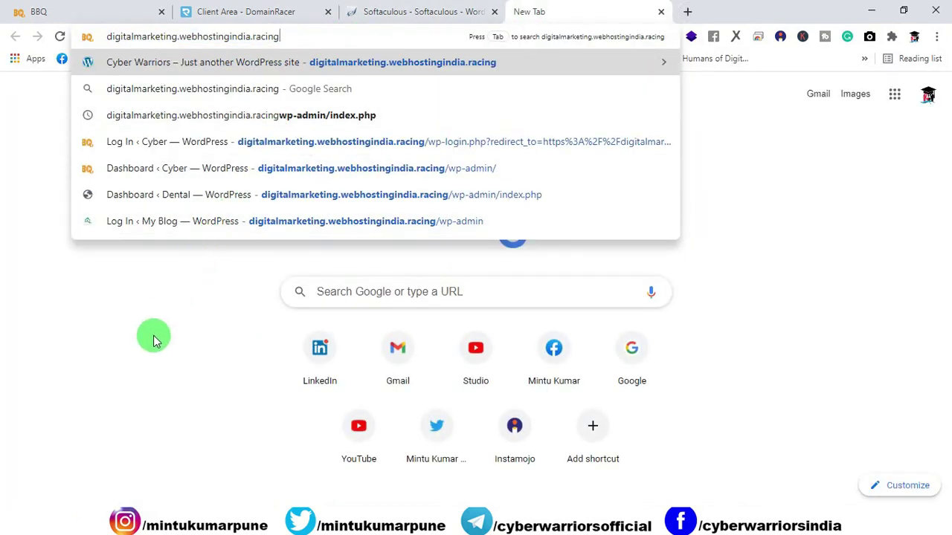
text(/)
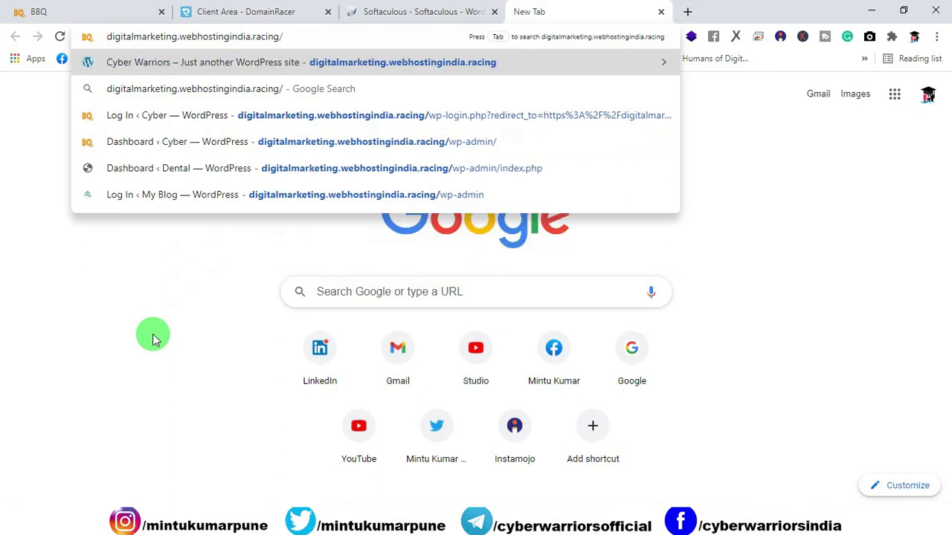
text(wp-ad)
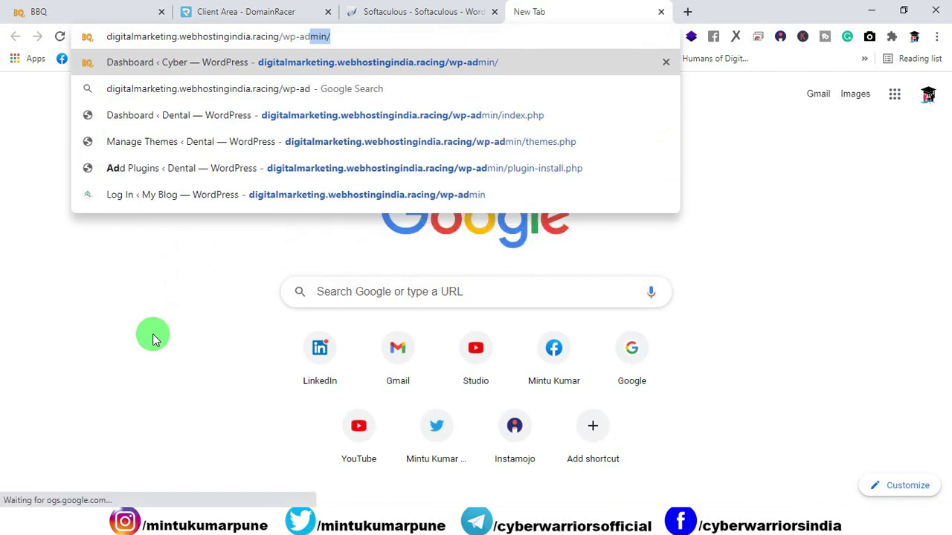
text(min)
key(Return)
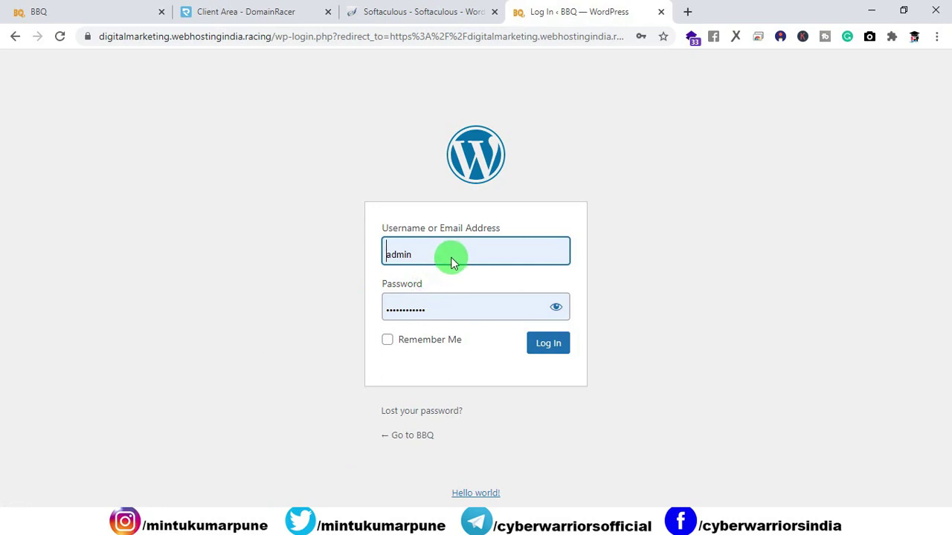
click(383, 251)
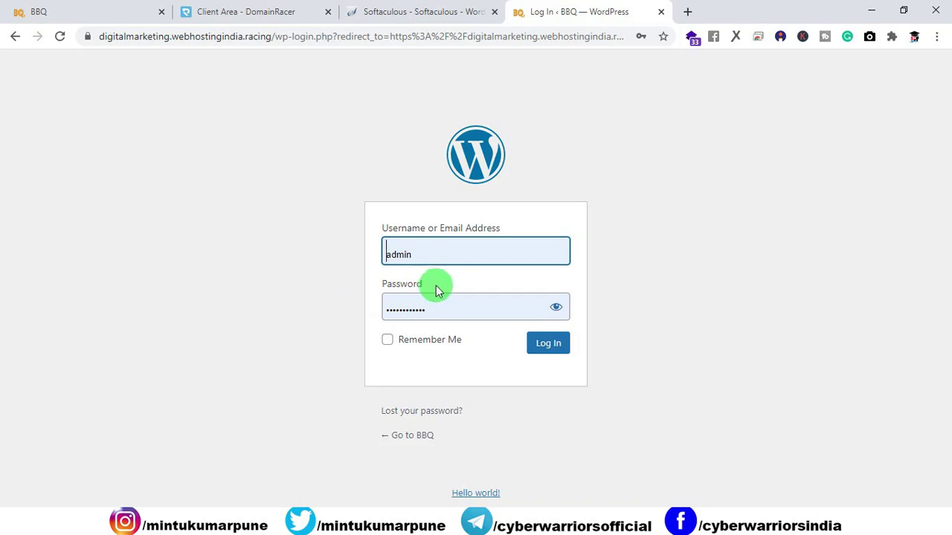
click(533, 344)
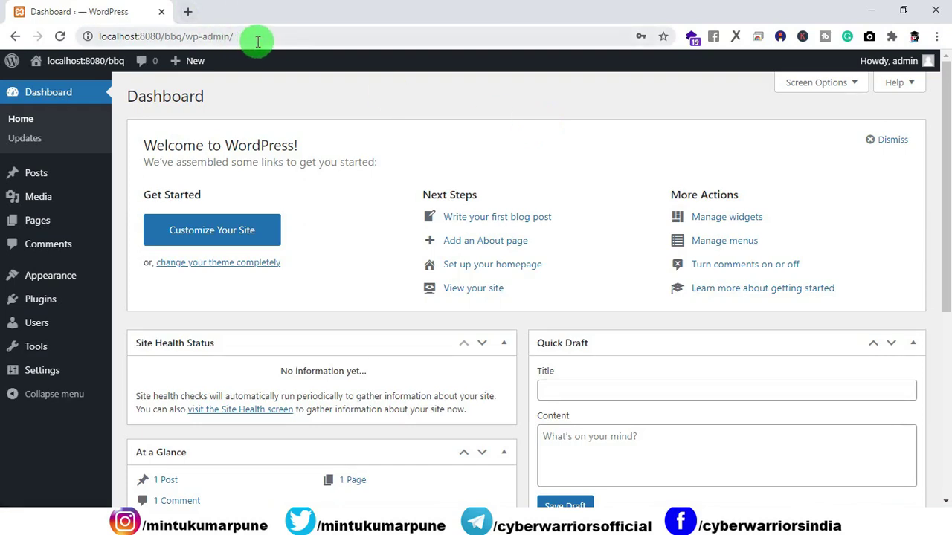
Step: Check the local WordPress dashboard's address and the Apache and MySQL modules in the XAMPP Control Panel, returning to the dashboard
drag(255, 37, 97, 46)
click(495, 144)
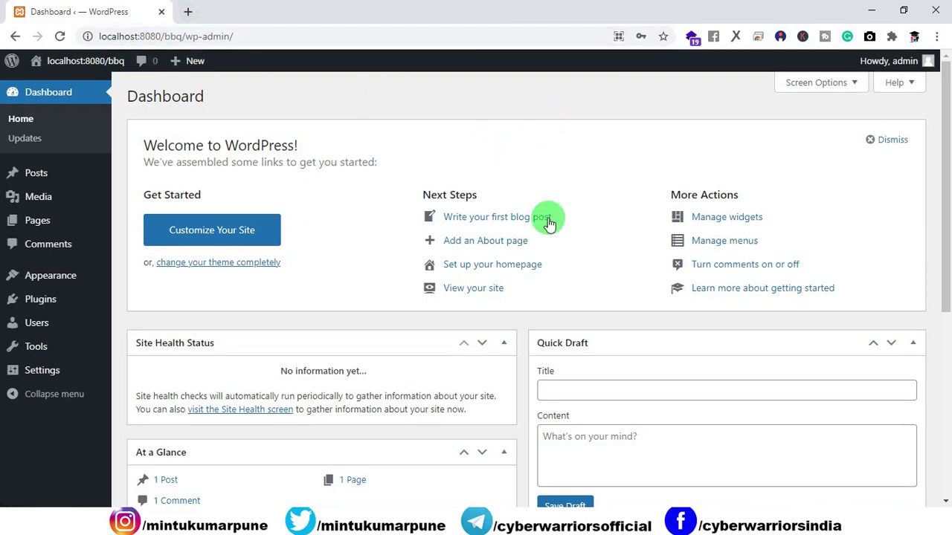
key(alt+Tab)
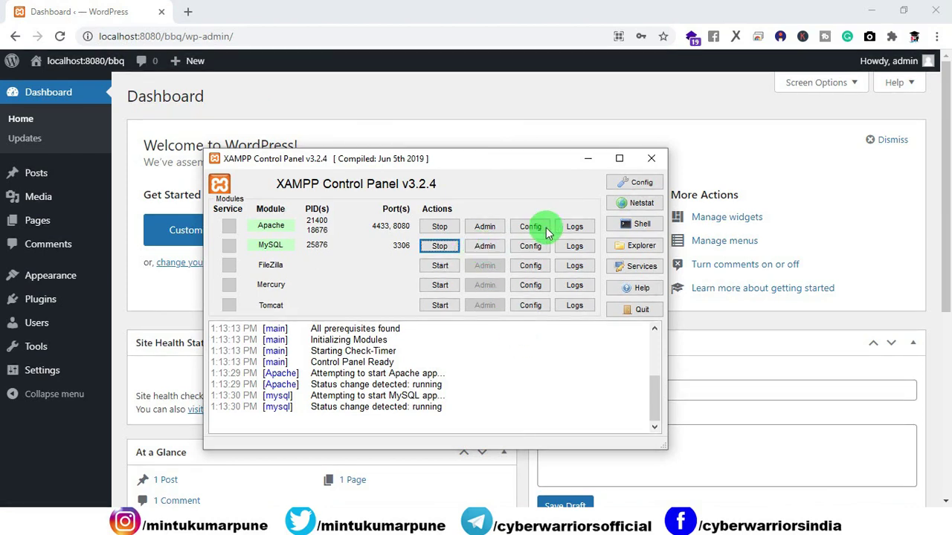
click(472, 140)
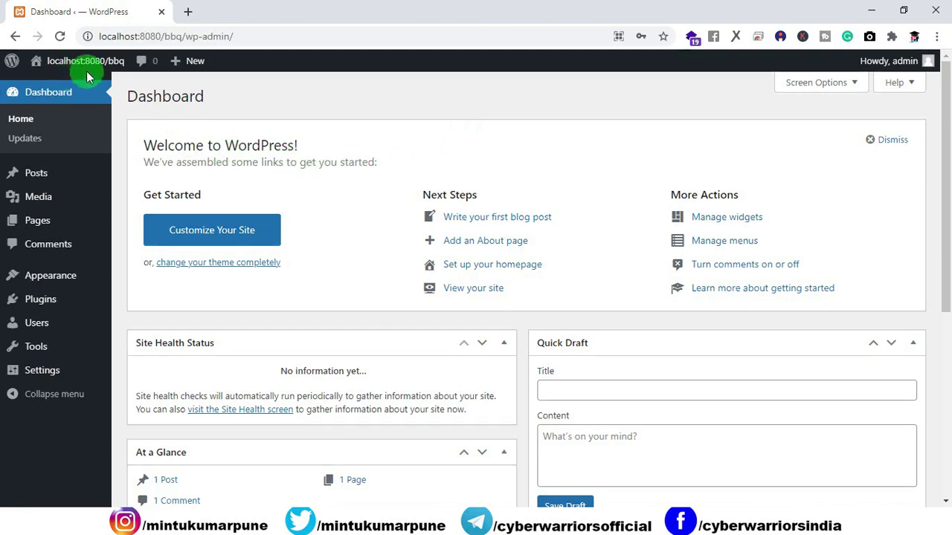
Step: Open the local bbq site's front page separately from the dashboard and look through it from header to footer
mouse_move(64, 59)
right_click(47, 87)
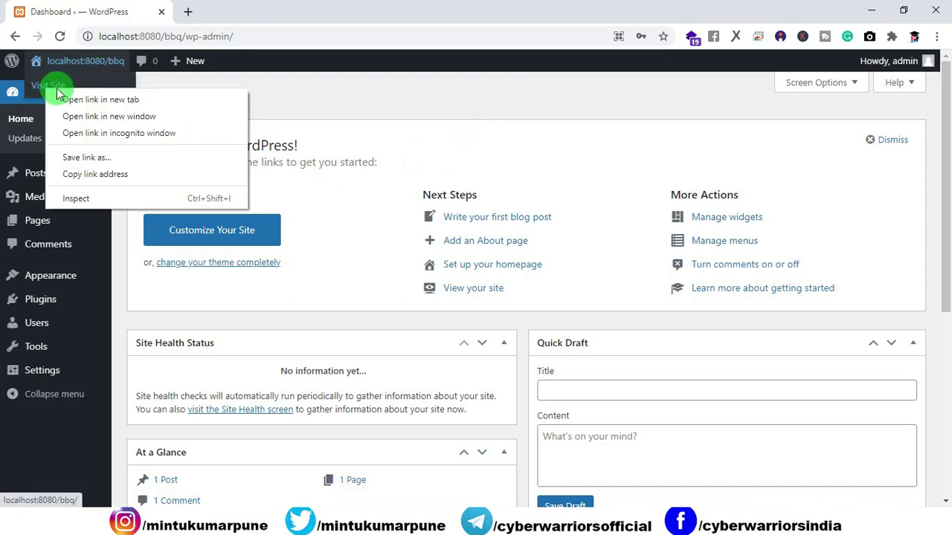
click(80, 109)
click(287, 18)
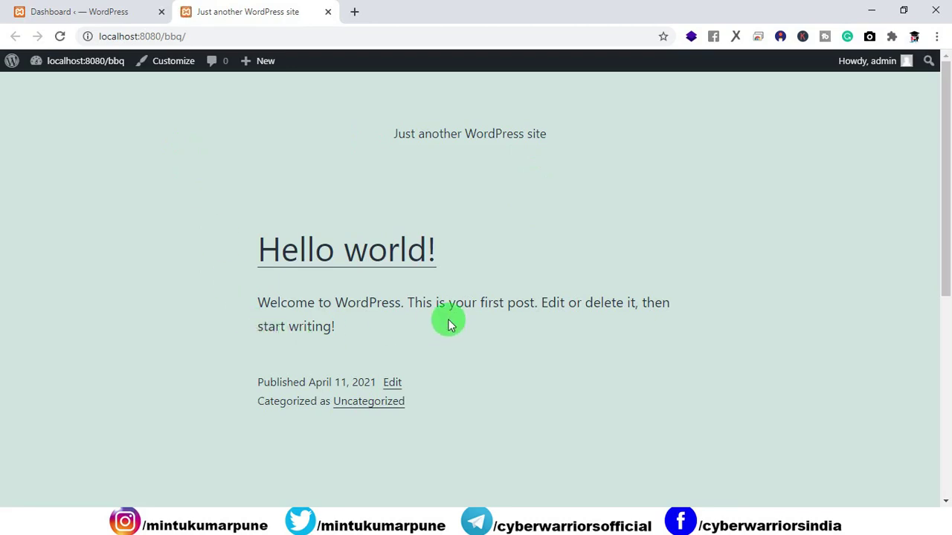
scroll(582, 350, down, 5)
scroll(558, 331, up, 5)
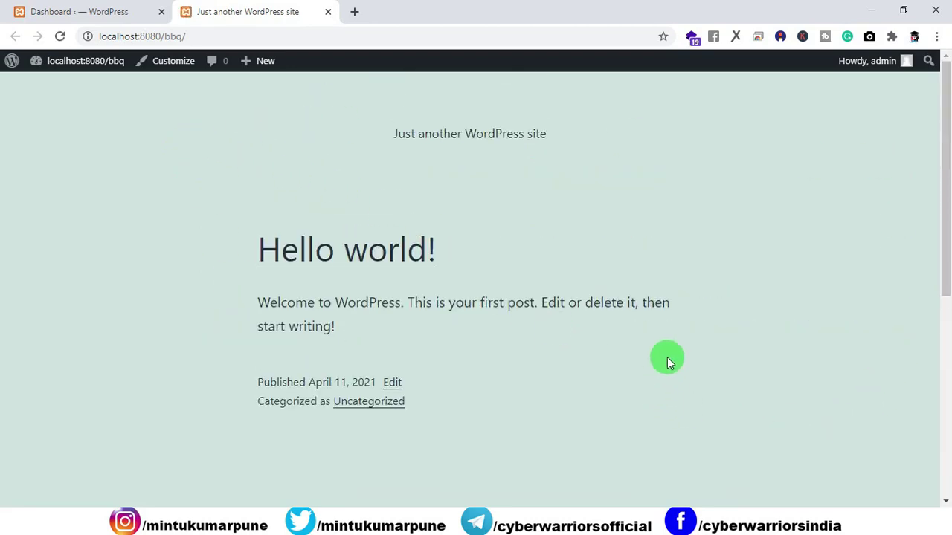
scroll(402, 238, down, 5)
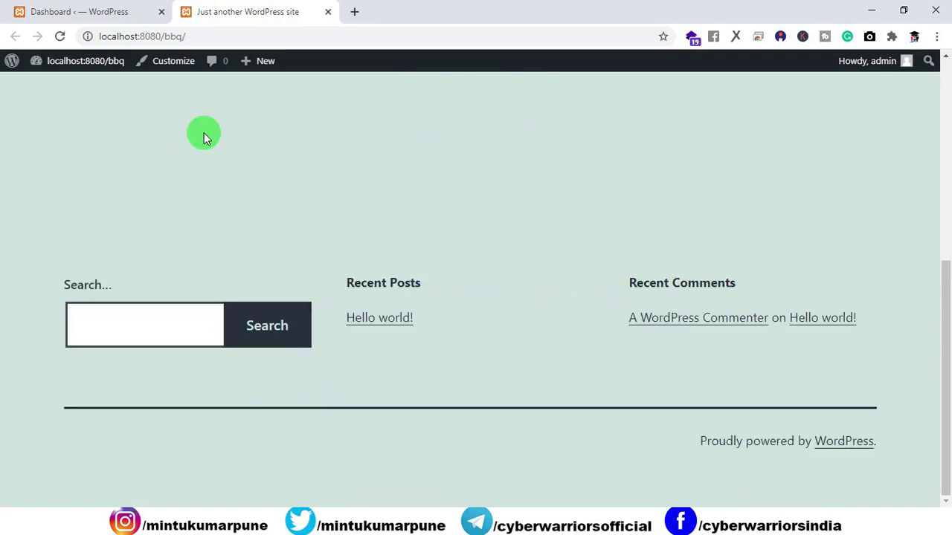
scroll(204, 132, up, 5)
Step: Return to the dashboard, search for "astra" among the new themes and install the Astra theme
click(81, 12)
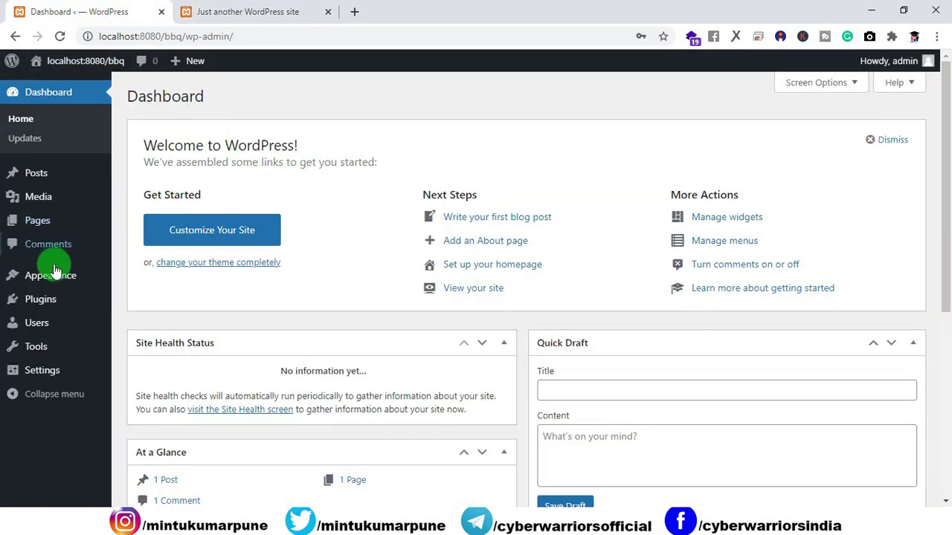
mouse_move(52, 274)
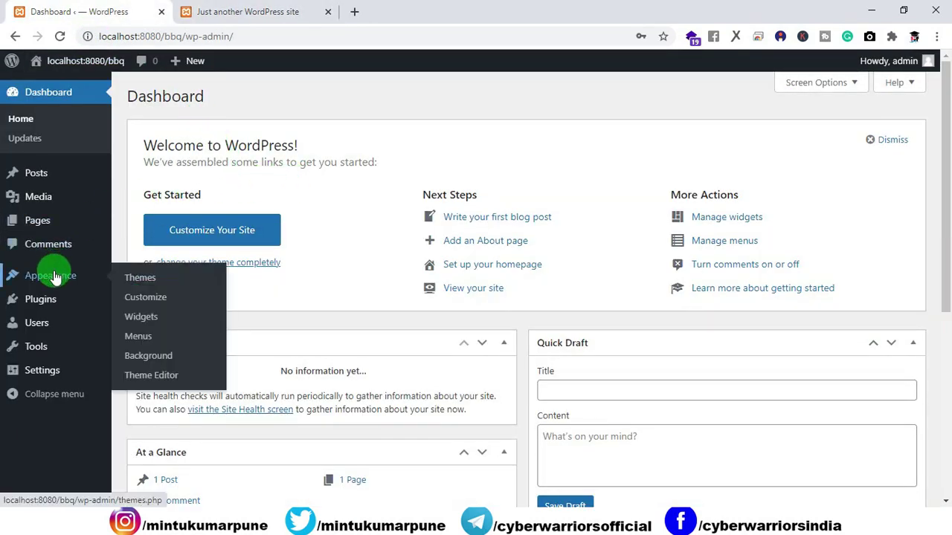
click(145, 285)
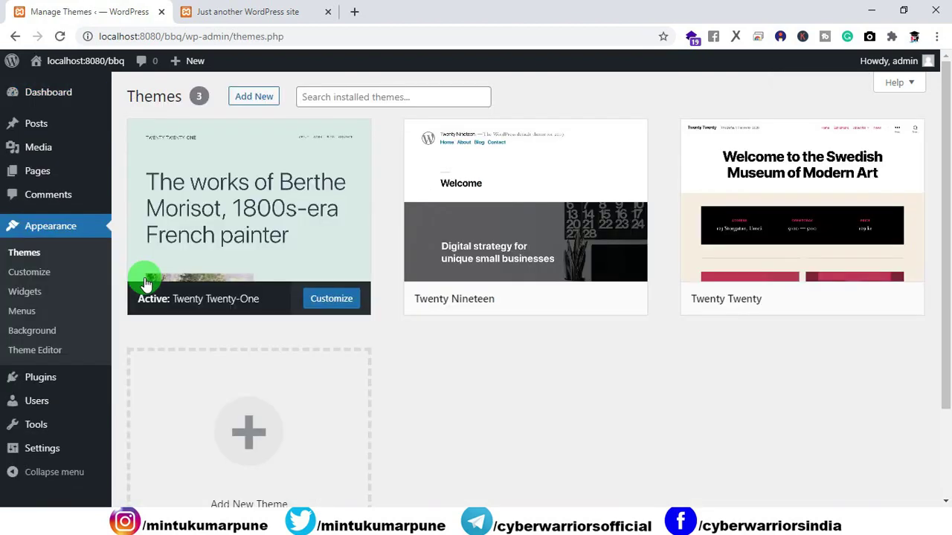
click(239, 95)
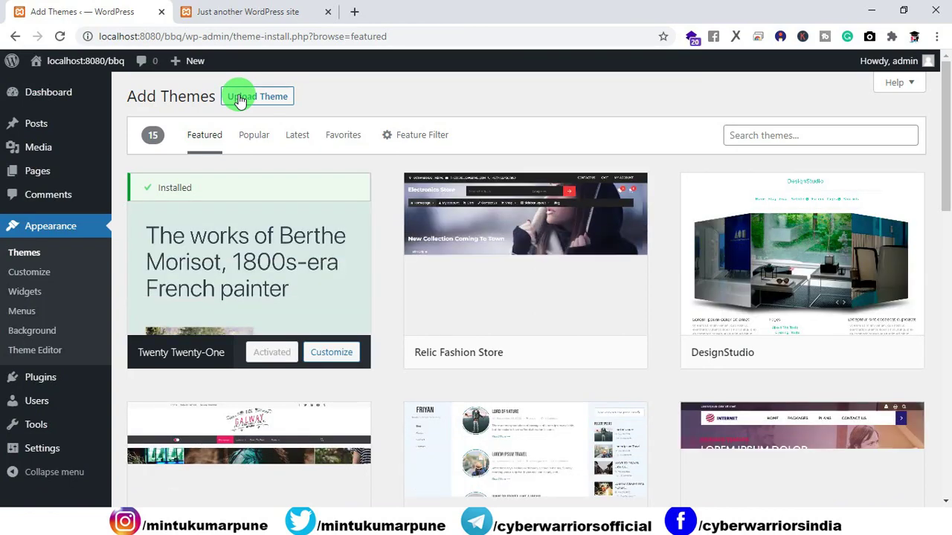
click(743, 137)
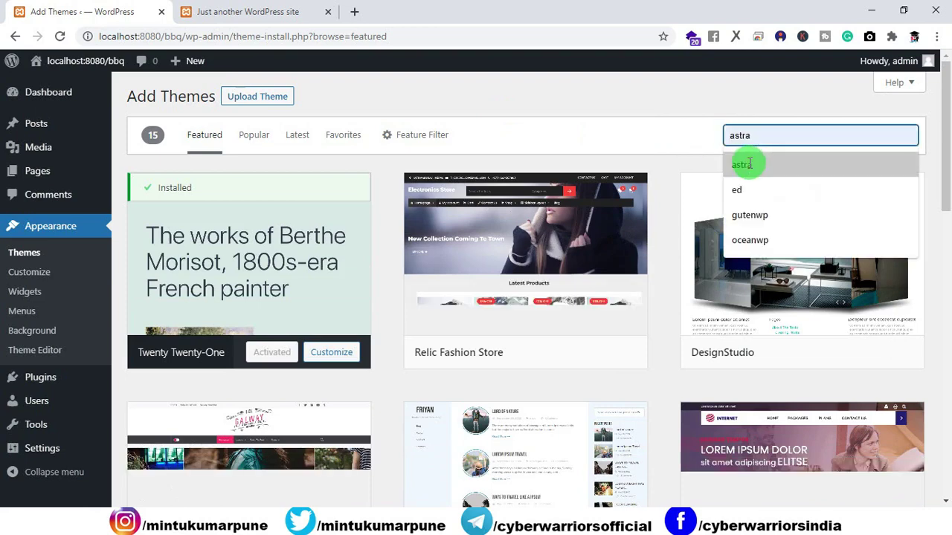
click(745, 162)
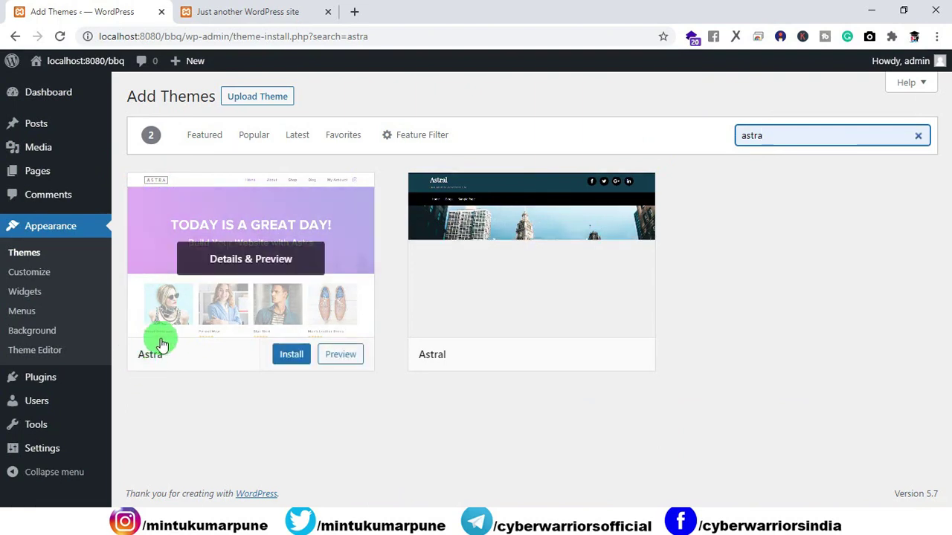
click(281, 355)
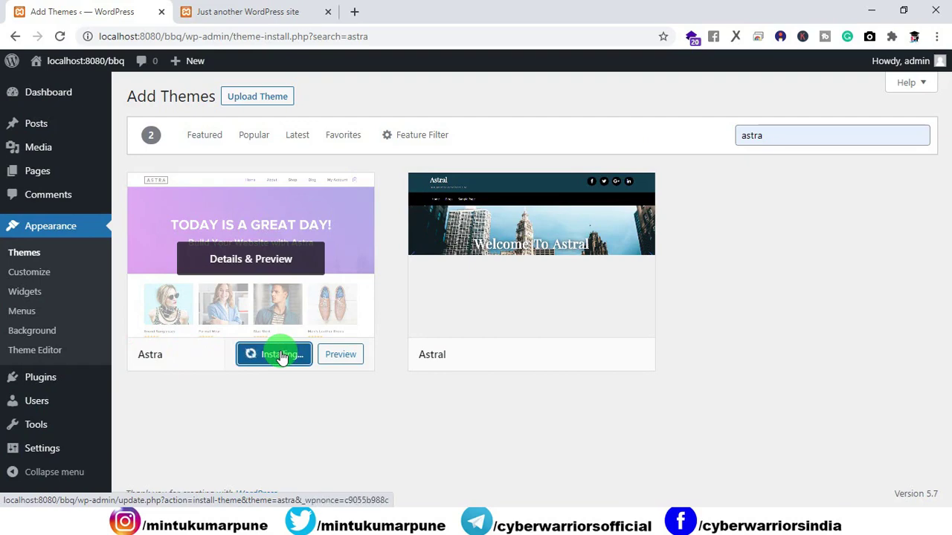
Step: Activate the installed Astra theme and delete the Twenty Twenty-One theme
click(280, 356)
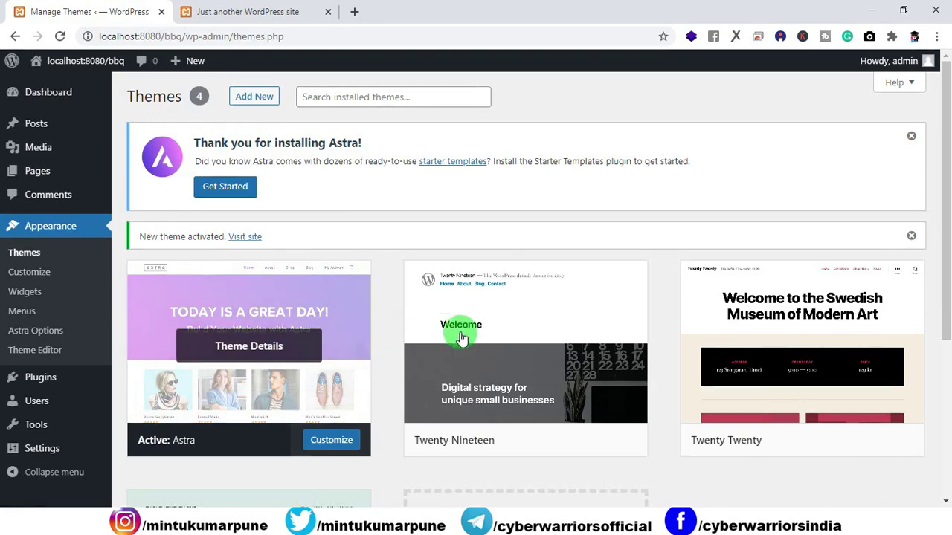
scroll(383, 290, down, 3)
click(293, 307)
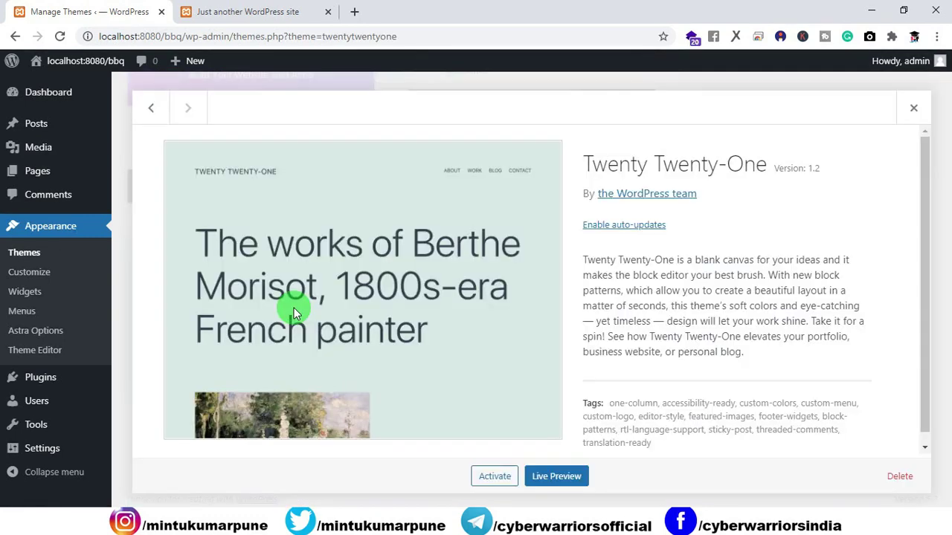
click(901, 477)
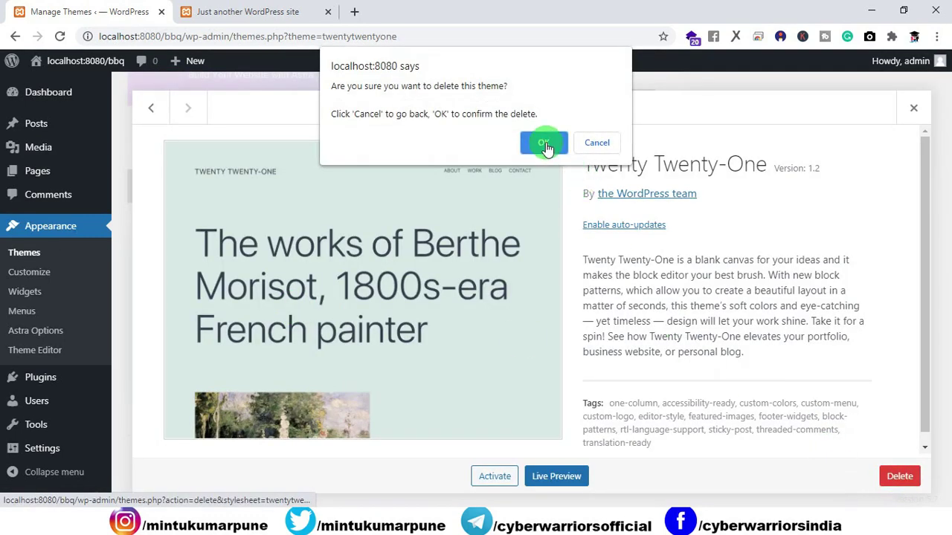
key(Return)
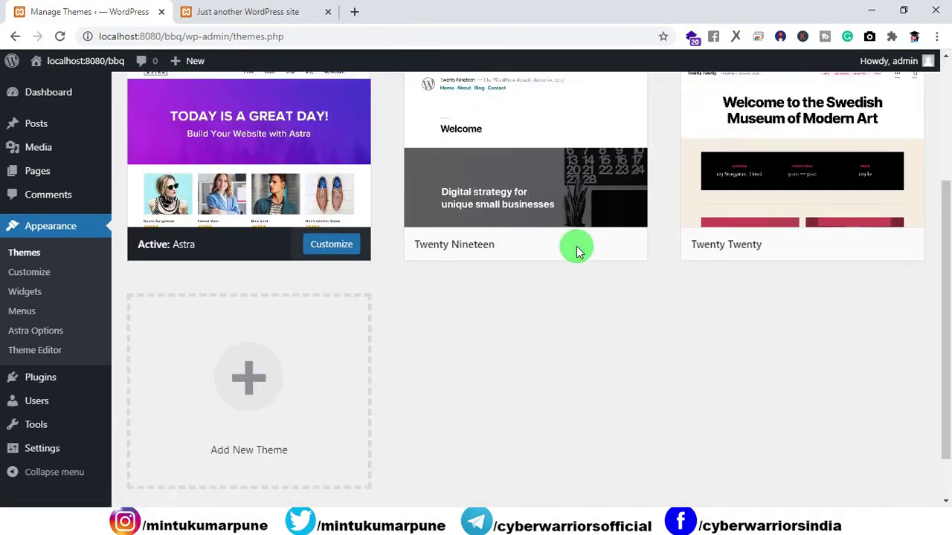
Step: Delete the Twenty Nineteen and Twenty Twenty themes from the installed themes
scroll(574, 249, up, 2)
click(603, 272)
click(901, 476)
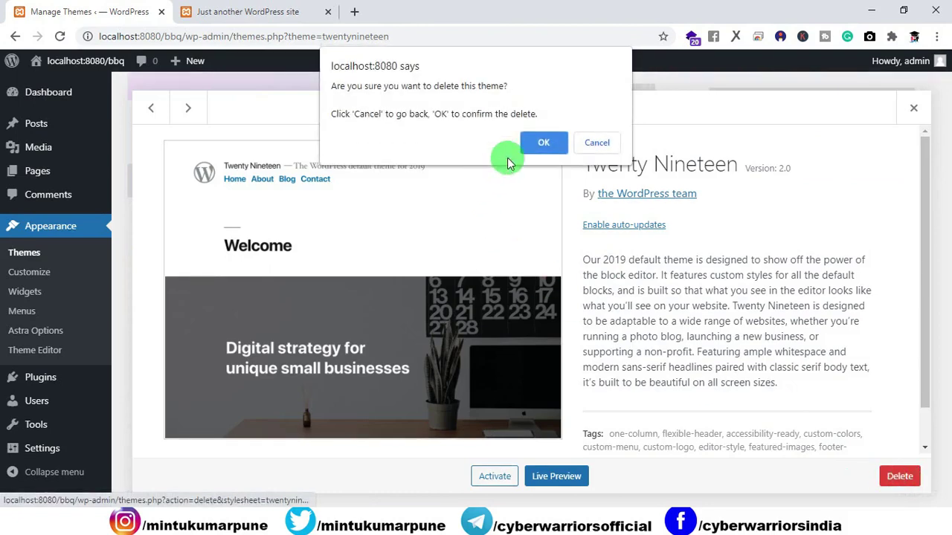
click(530, 141)
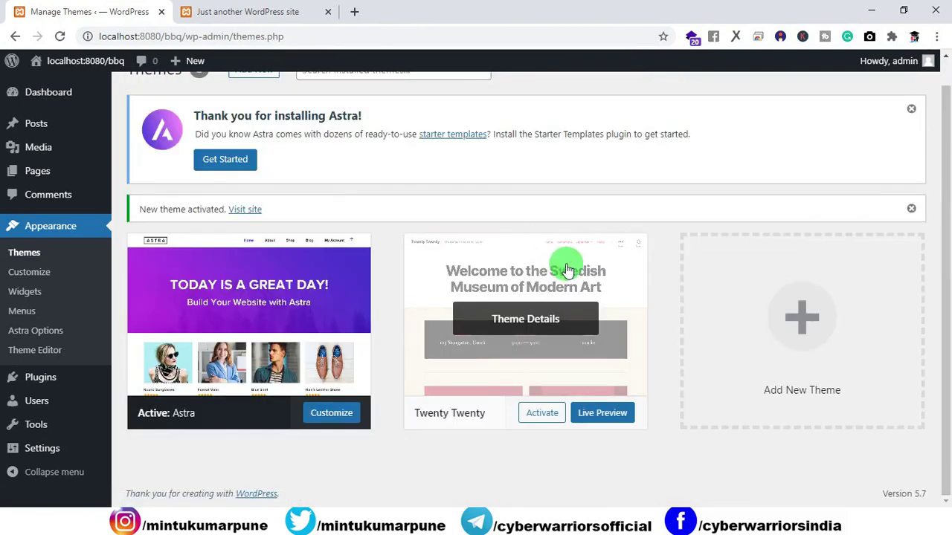
click(580, 275)
click(899, 476)
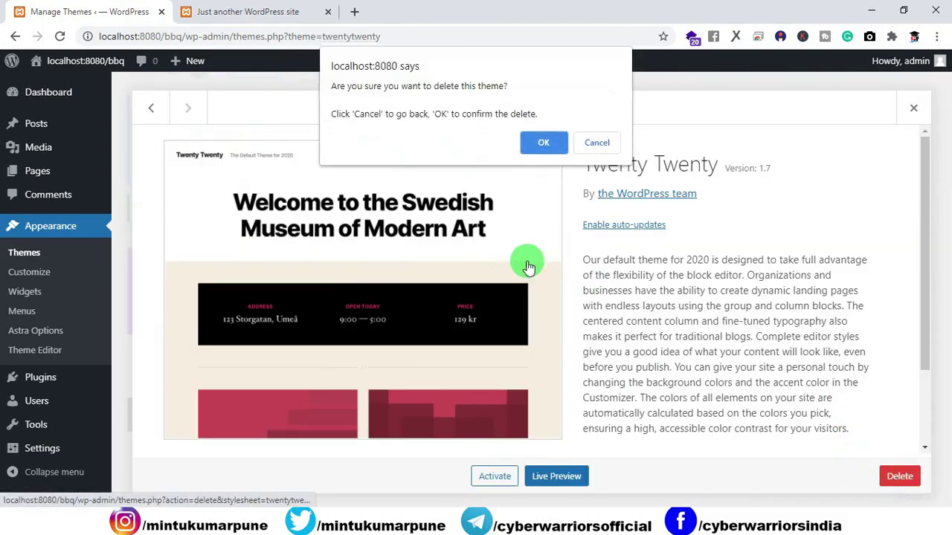
click(547, 142)
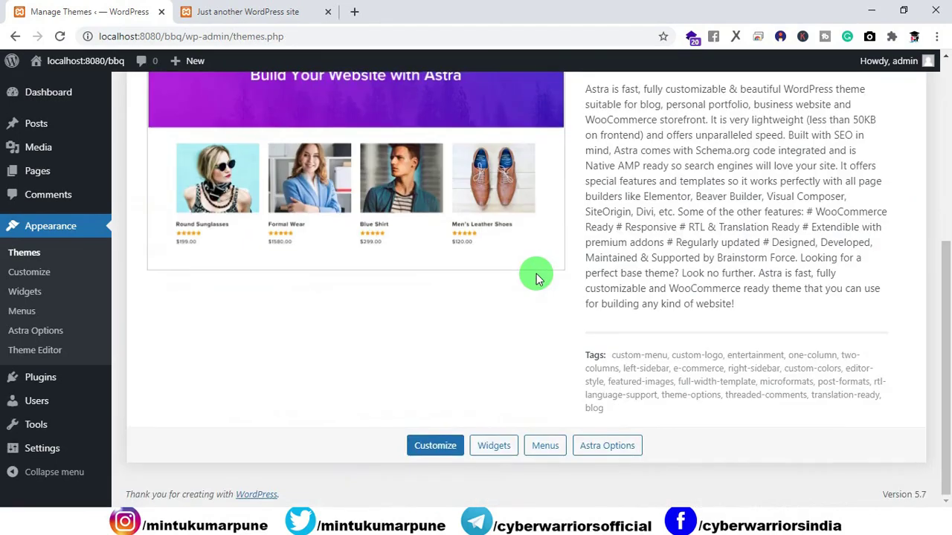
Step: Search Astra's starter templates for "bbq" and choose to import the complete BBQ Restaurant site
scroll(539, 279, up, 5)
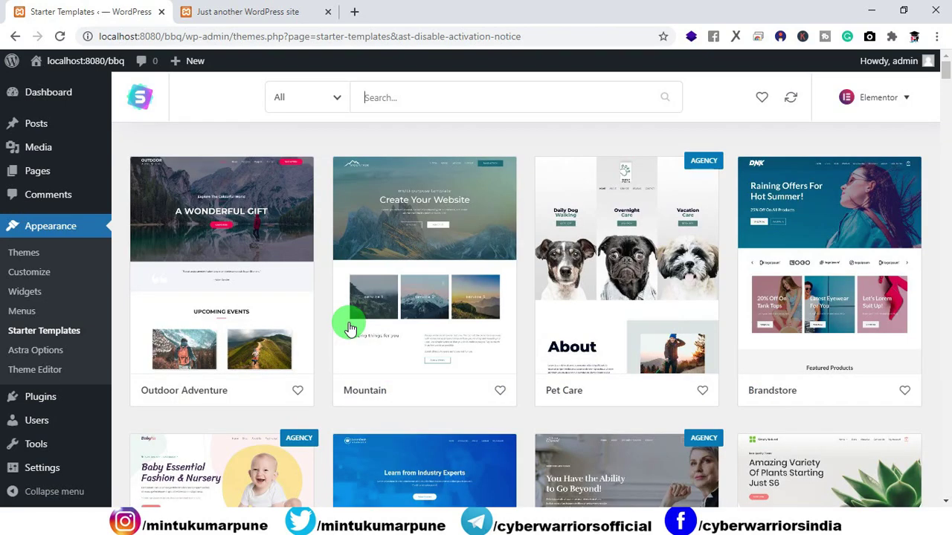
text(bbq)
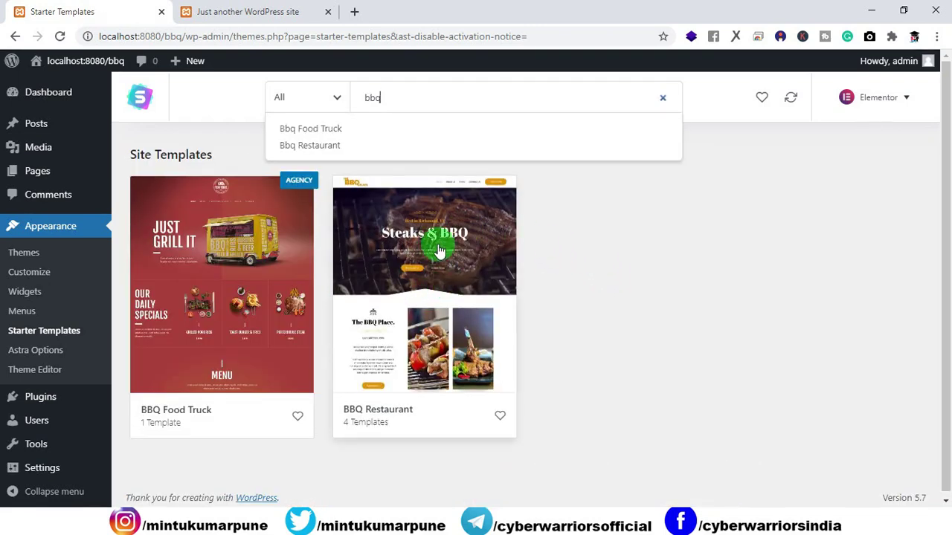
click(415, 292)
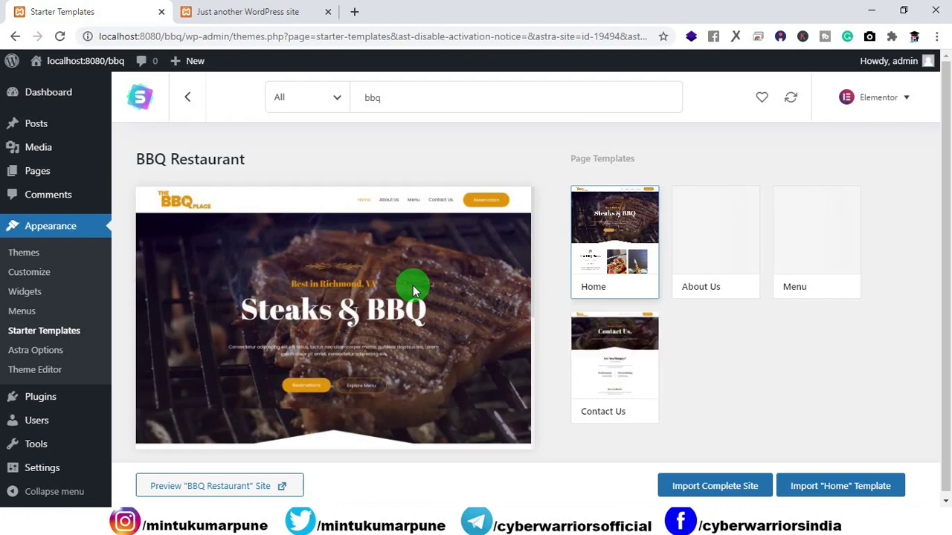
click(703, 486)
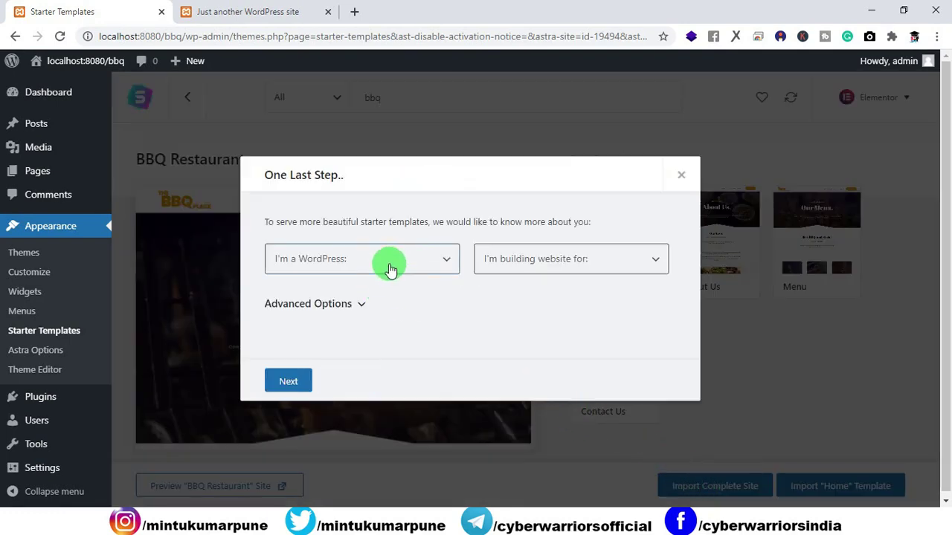
Step: Answer the import questions with Intermediate and Myself/My company, skip the contact details to import the template, and dismiss the completion message
click(416, 260)
click(346, 309)
click(510, 261)
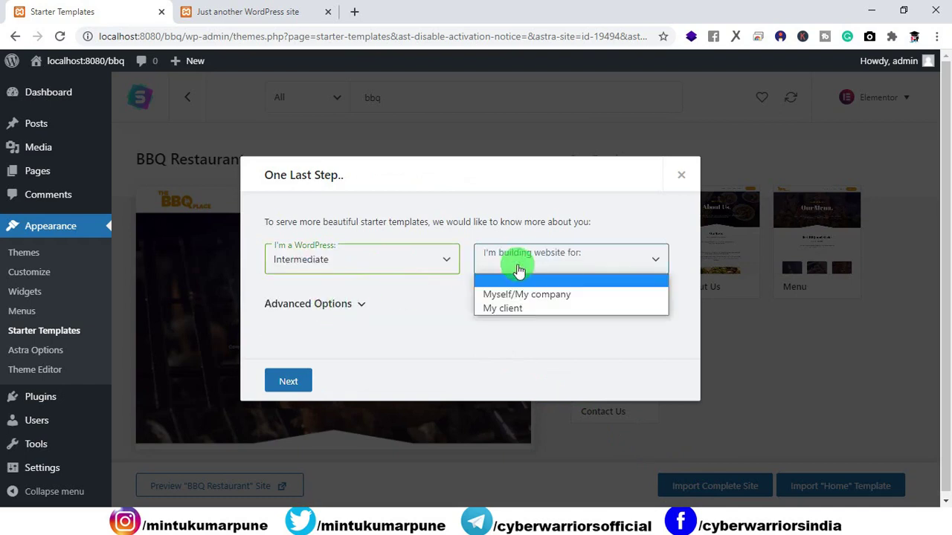
click(500, 293)
click(289, 381)
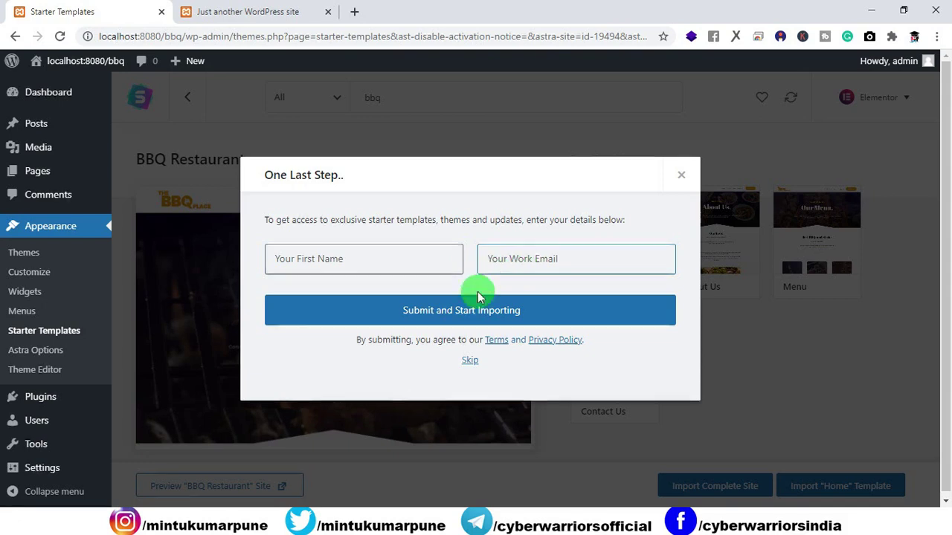
click(471, 360)
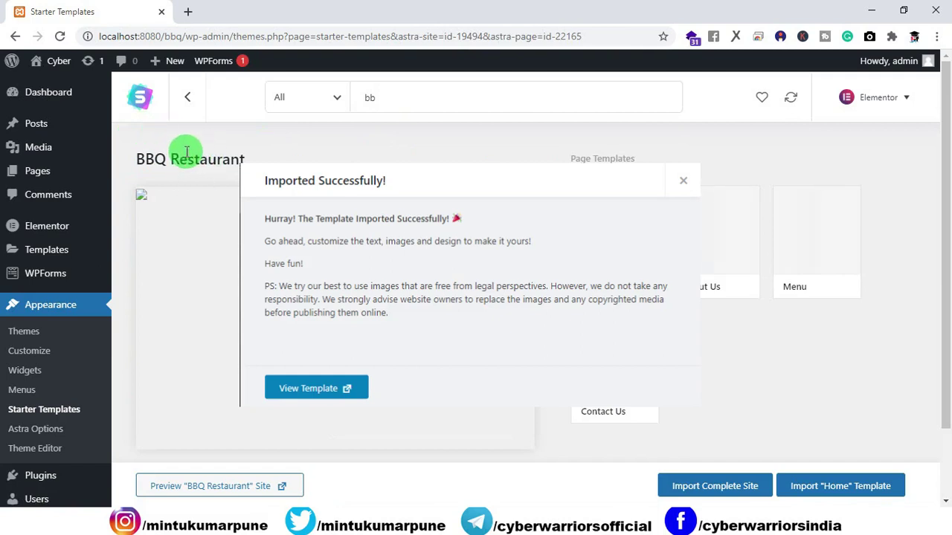
click(178, 230)
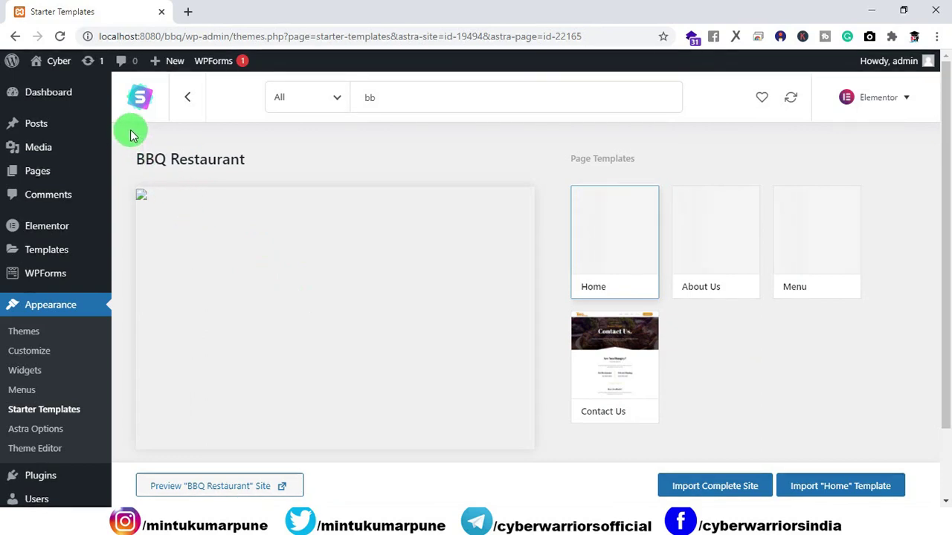
Step: Open the imported BBQ site in a new browser tab and look through its home page from header to footer
mouse_move(54, 61)
right_click(45, 94)
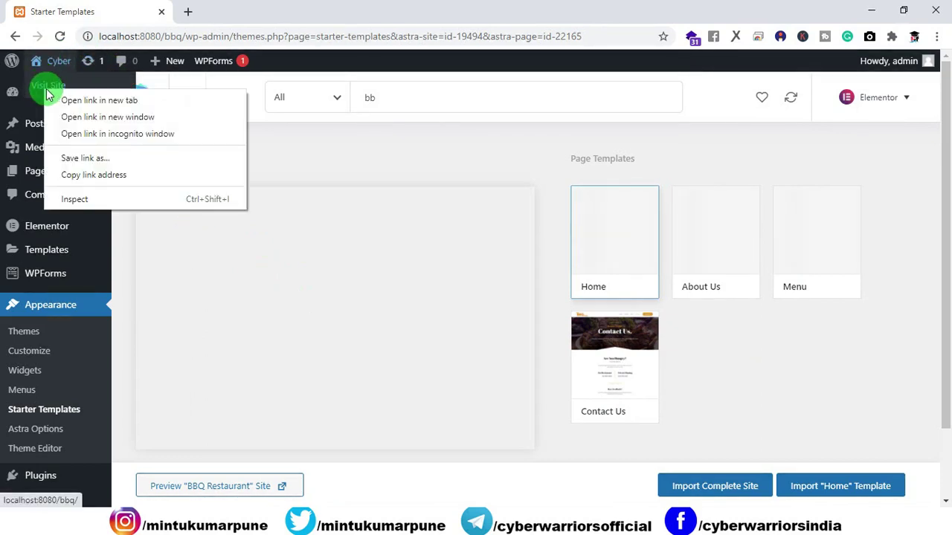
click(70, 96)
click(237, 12)
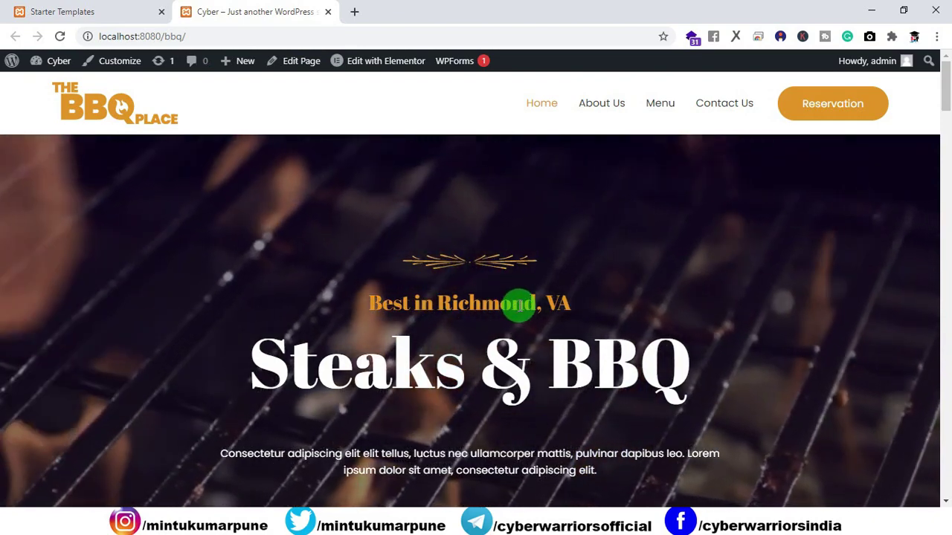
scroll(504, 265, down, 5)
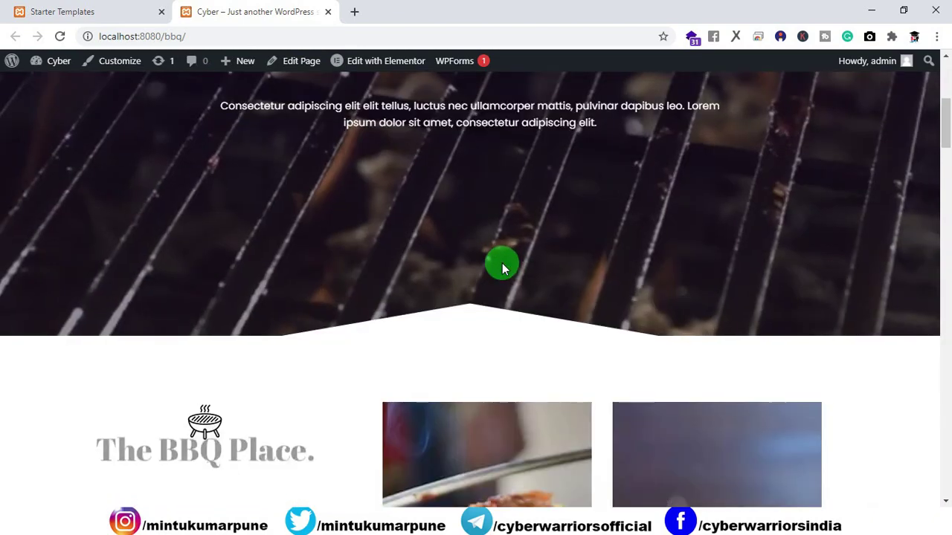
scroll(503, 266, down, 12)
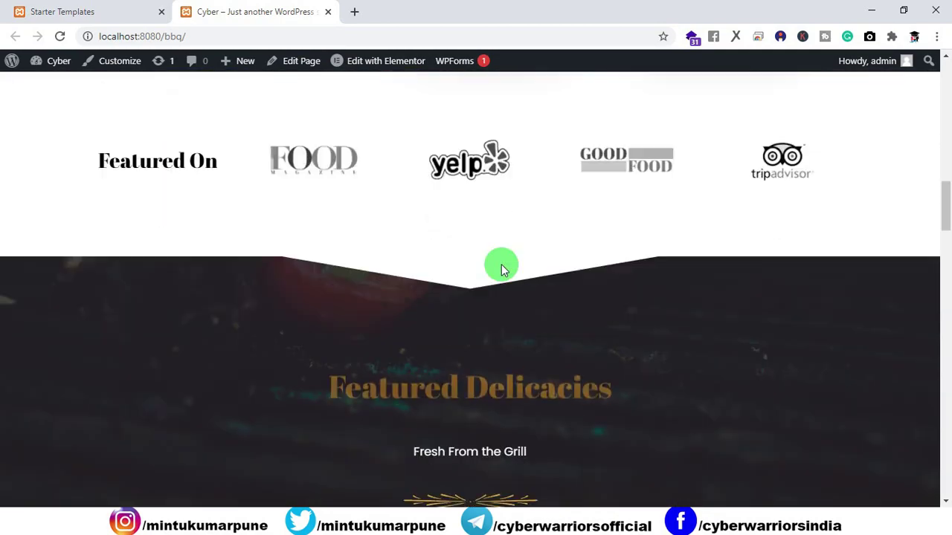
scroll(501, 266, down, 9)
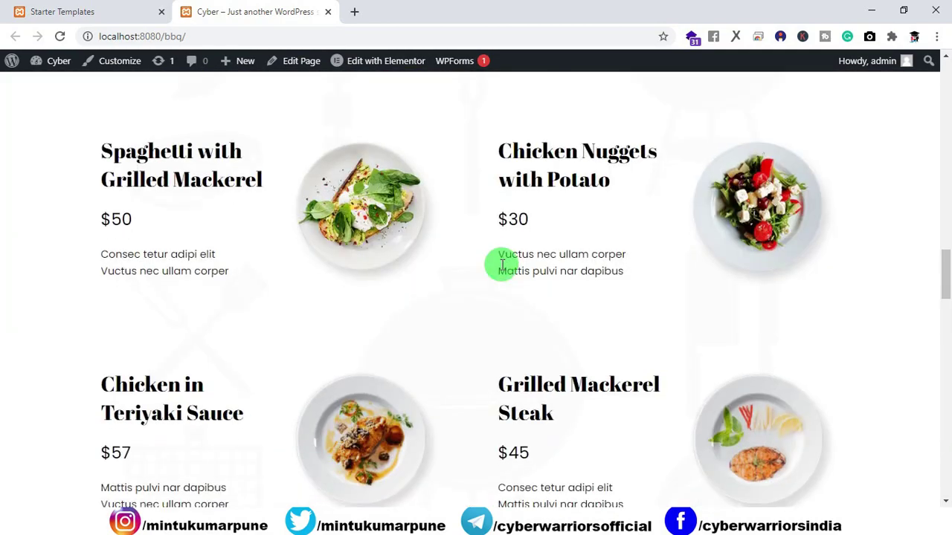
scroll(502, 267, down, 20)
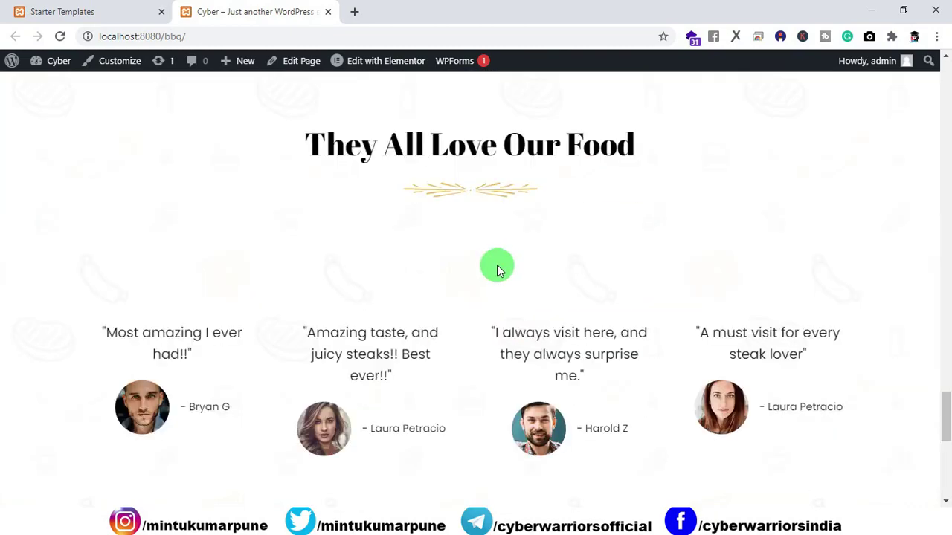
scroll(494, 273, down, 2)
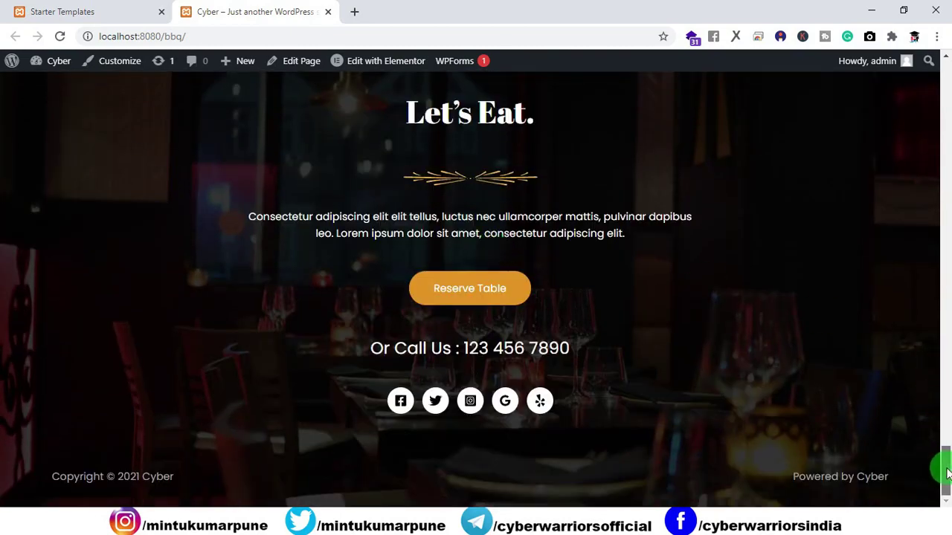
drag(947, 472, 937, 81)
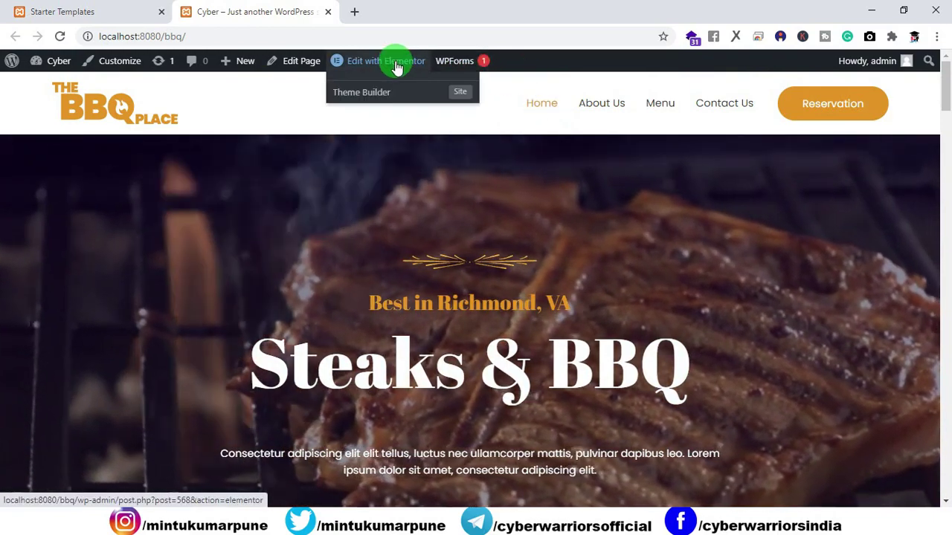
Step: Open the home page for editing with Elementor in a new tab and place that tab before the site's tab
right_click(397, 67)
click(416, 74)
click(415, 19)
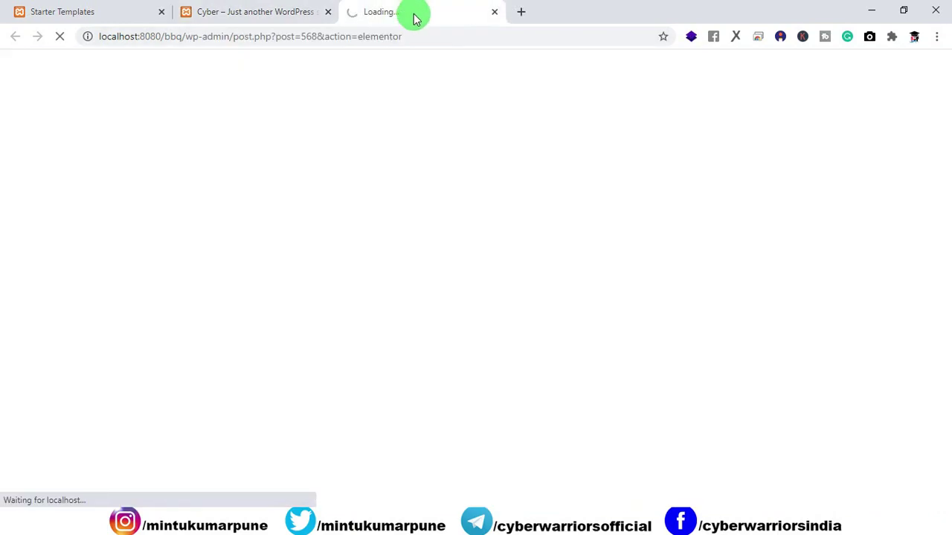
drag(415, 18, 298, 17)
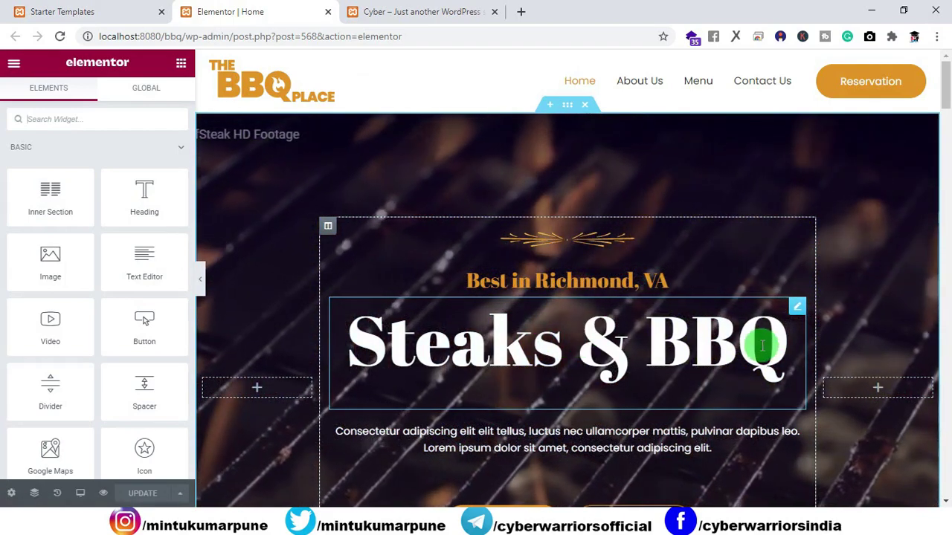
Step: Change the hero heading to "Steaks & CBQ" and the line above it to "Best in Richmond, IN"
click(699, 348)
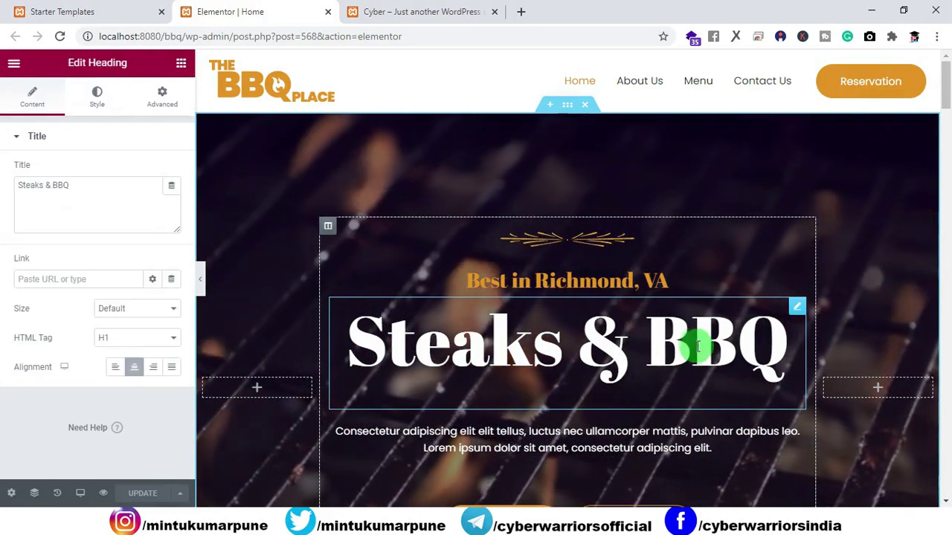
drag(688, 342, 651, 332)
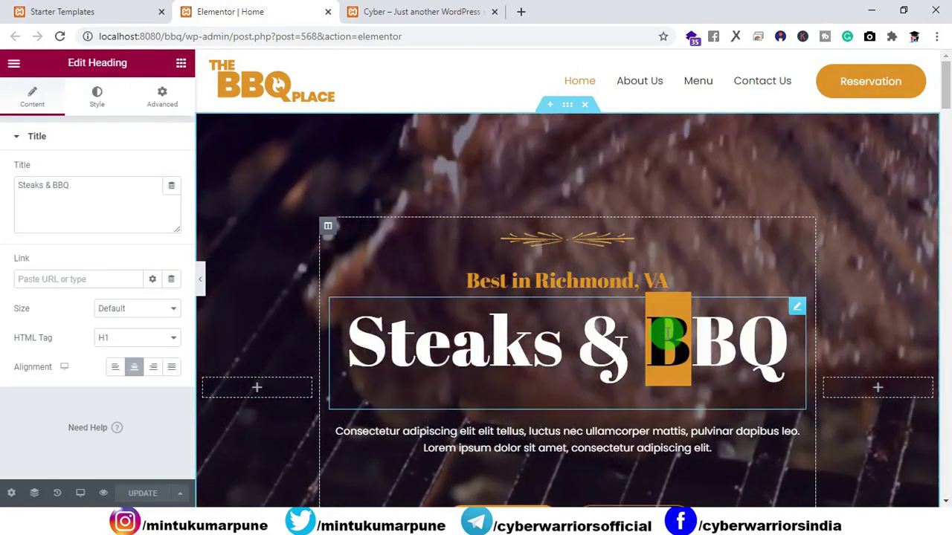
text(C)
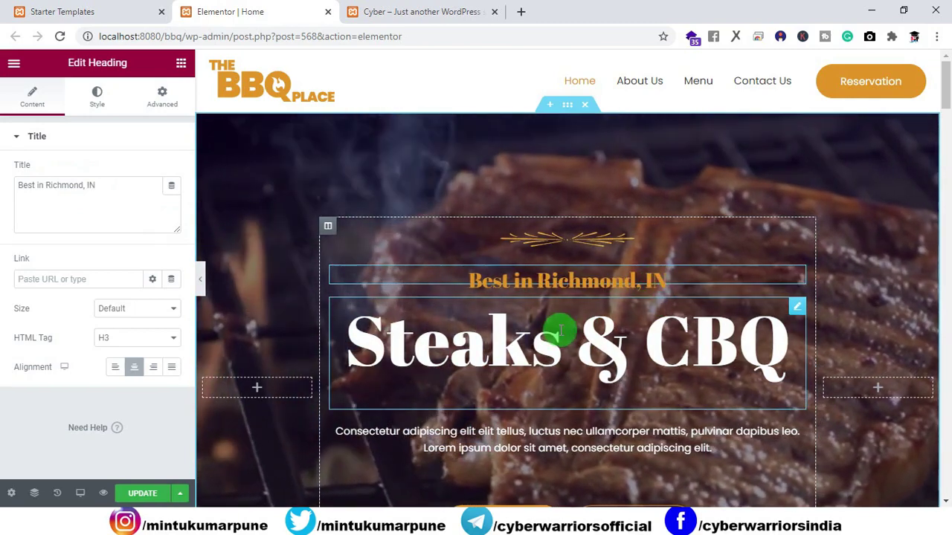
Step: Open the hero section's Reservations button settings and examine its link field
scroll(557, 328, down, 2)
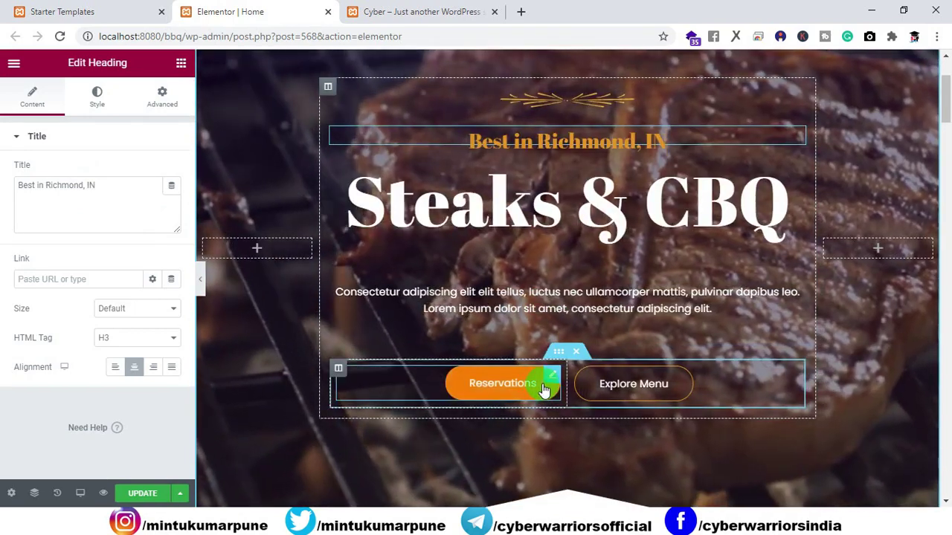
click(546, 385)
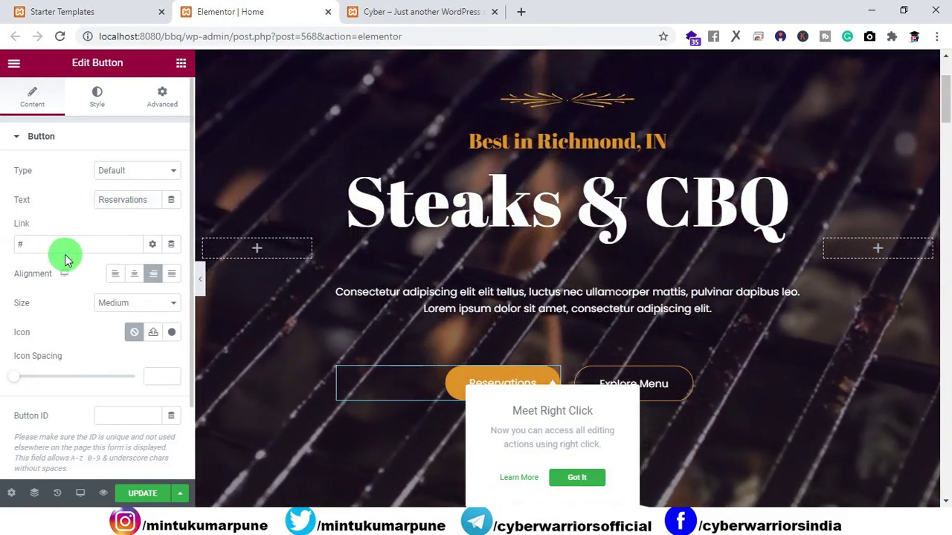
click(63, 245)
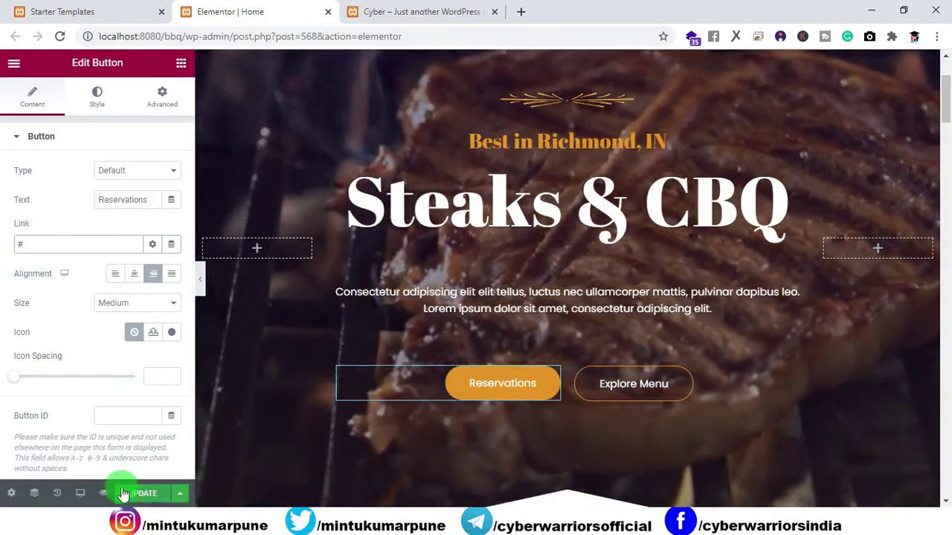
Step: Update the edited home page and reload the live site in its own tab to check the hero text
click(123, 494)
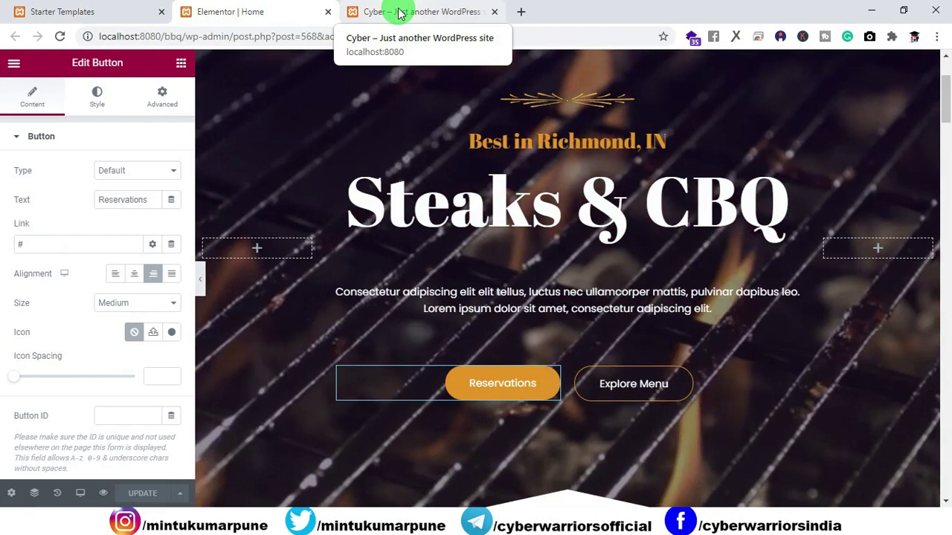
click(397, 12)
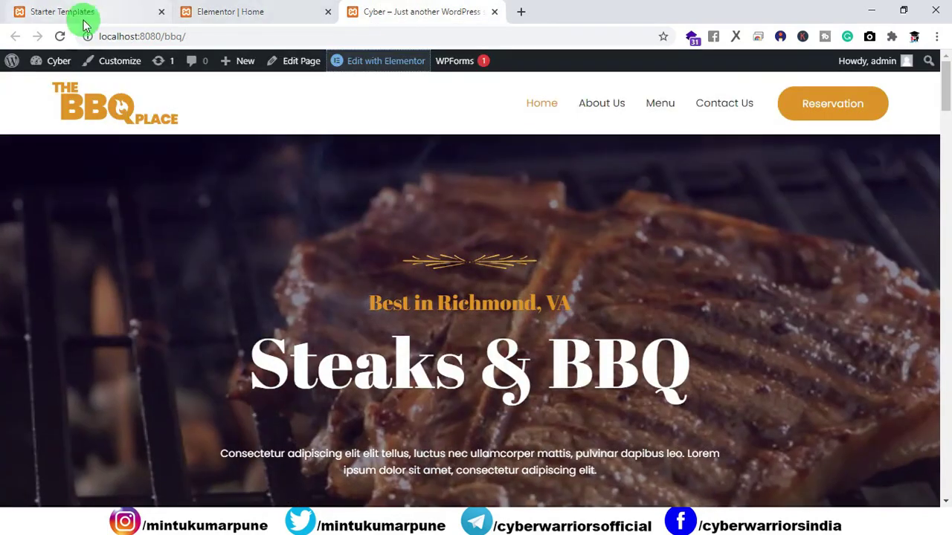
click(63, 36)
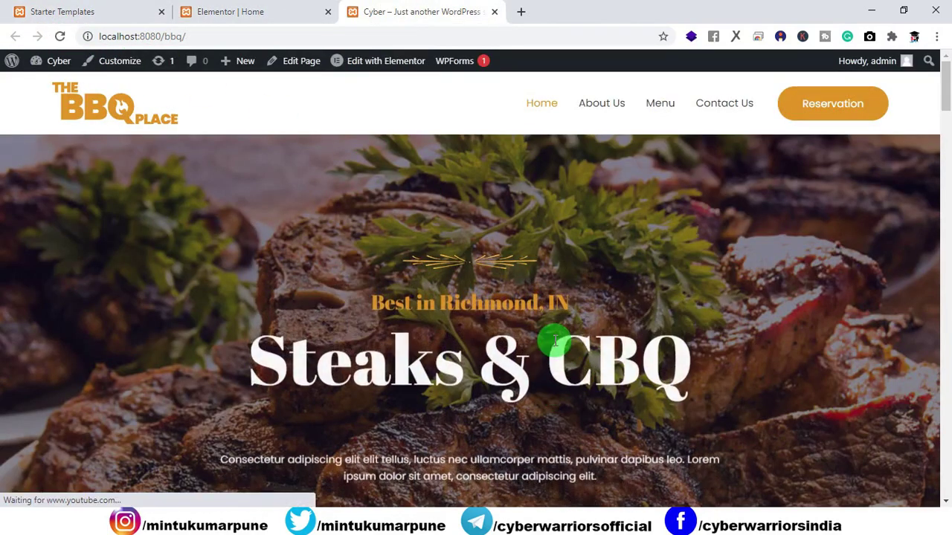
Step: Return to the Elementor editor and open the image chooser for the grill icon above "The BBQ Place." heading
drag(554, 341, 552, 306)
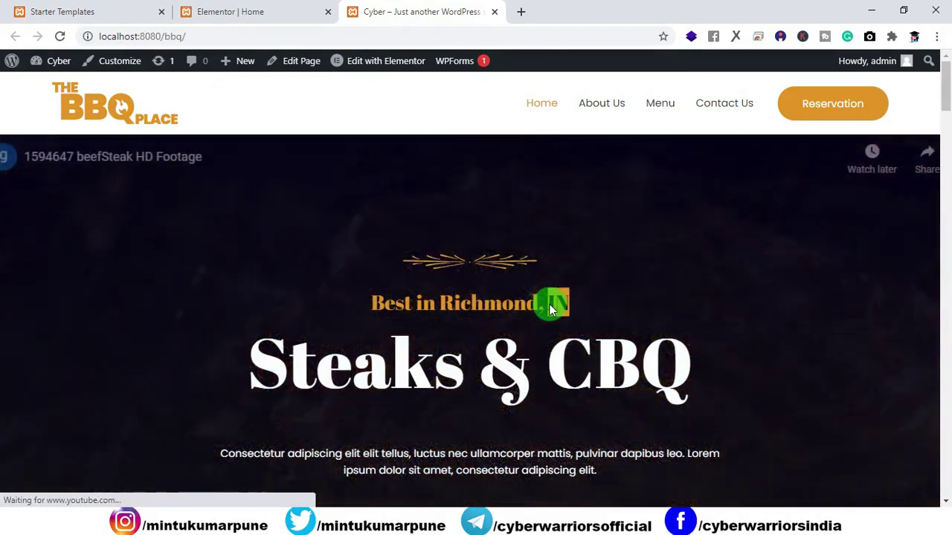
click(249, 11)
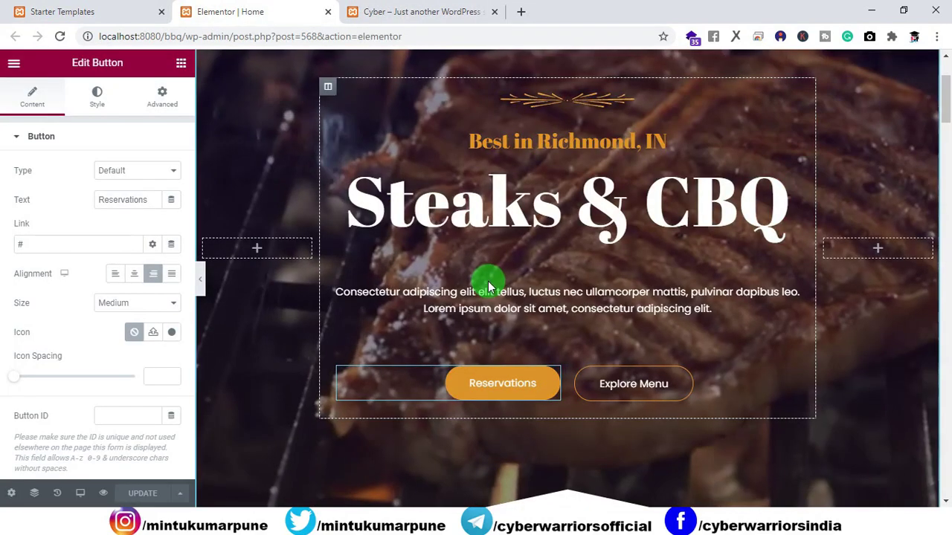
scroll(489, 281, down, 5)
scroll(487, 282, down, 2)
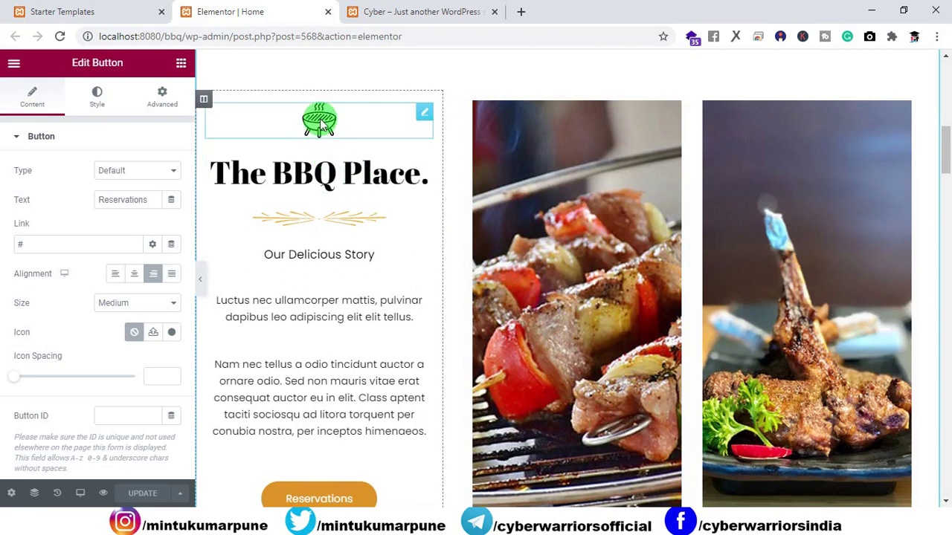
click(321, 125)
mouse_move(91, 220)
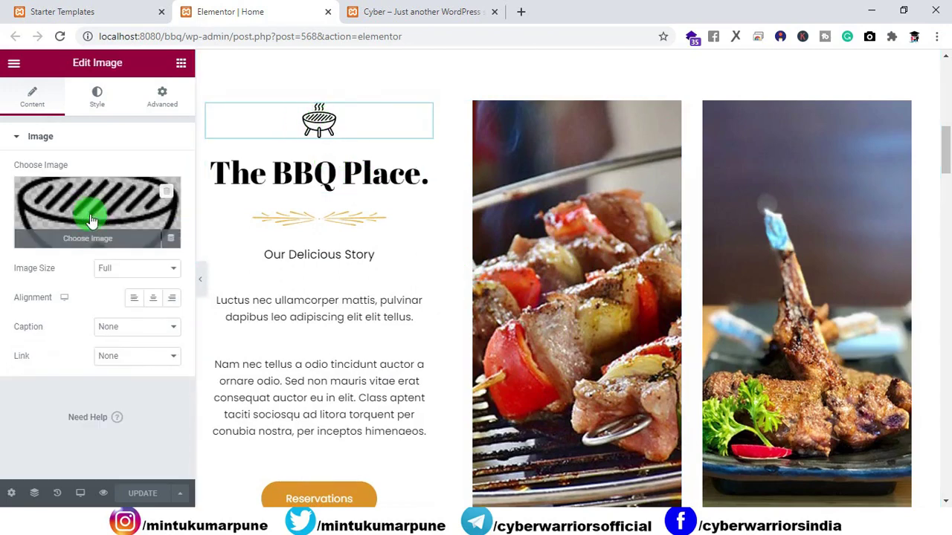
click(85, 241)
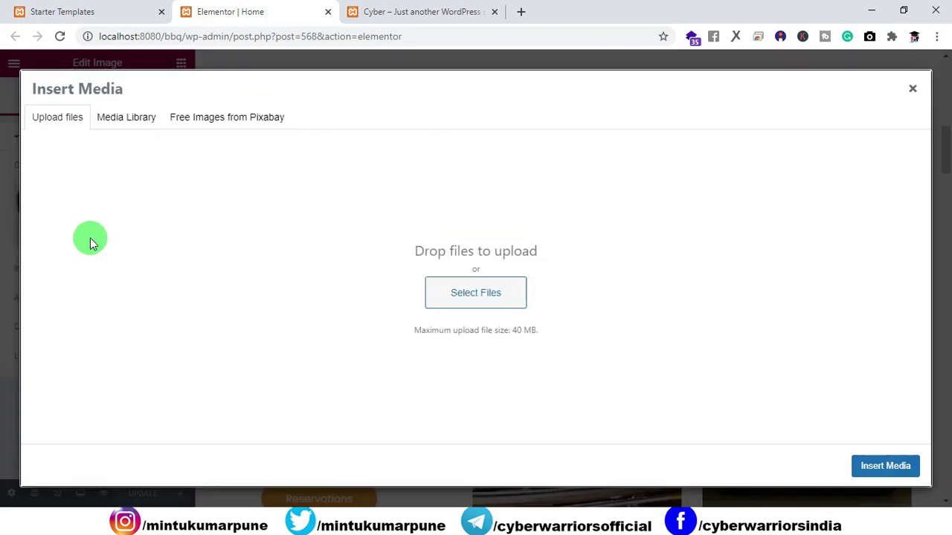
Step: Replace the grill icon with the tripadvisor logo from the media library and set its width to 119 px
click(128, 131)
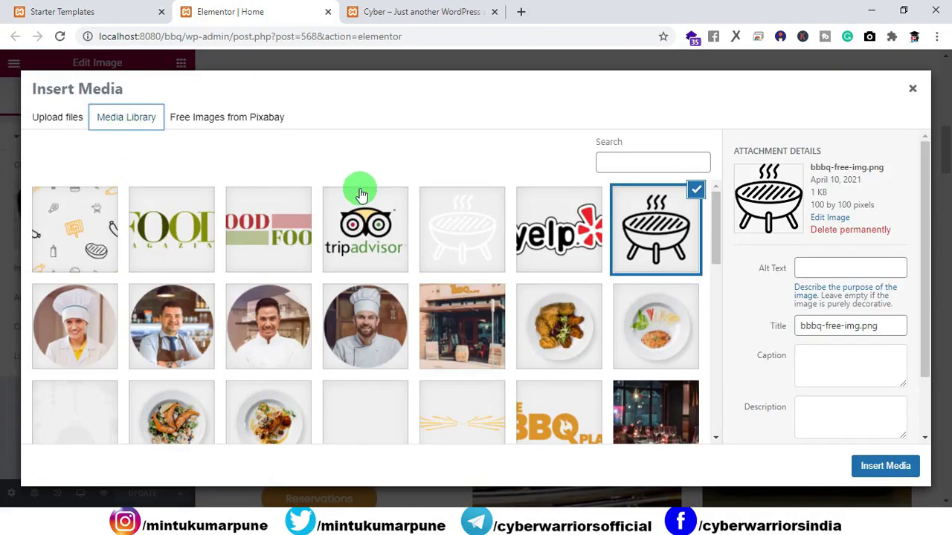
click(66, 118)
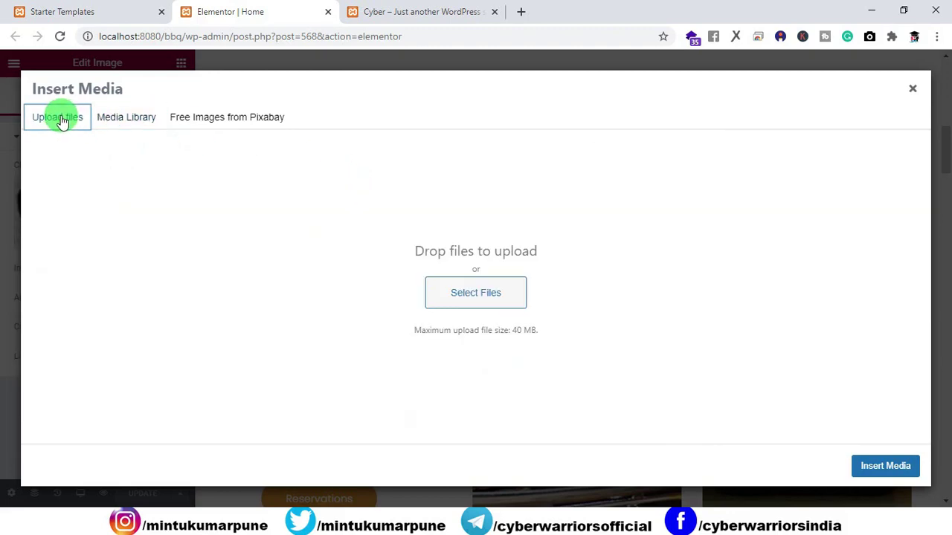
click(119, 119)
scroll(530, 277, down, 10)
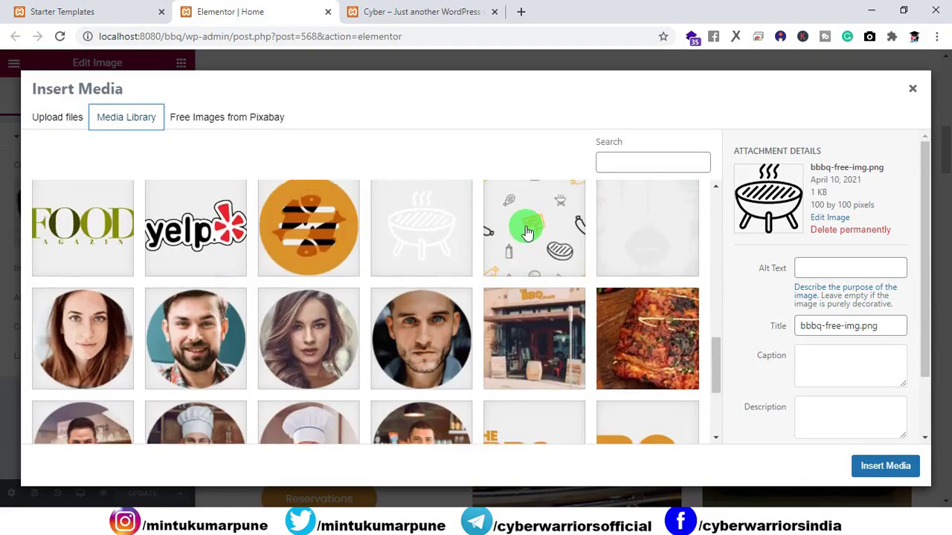
scroll(527, 269, up, 2)
click(527, 238)
click(898, 466)
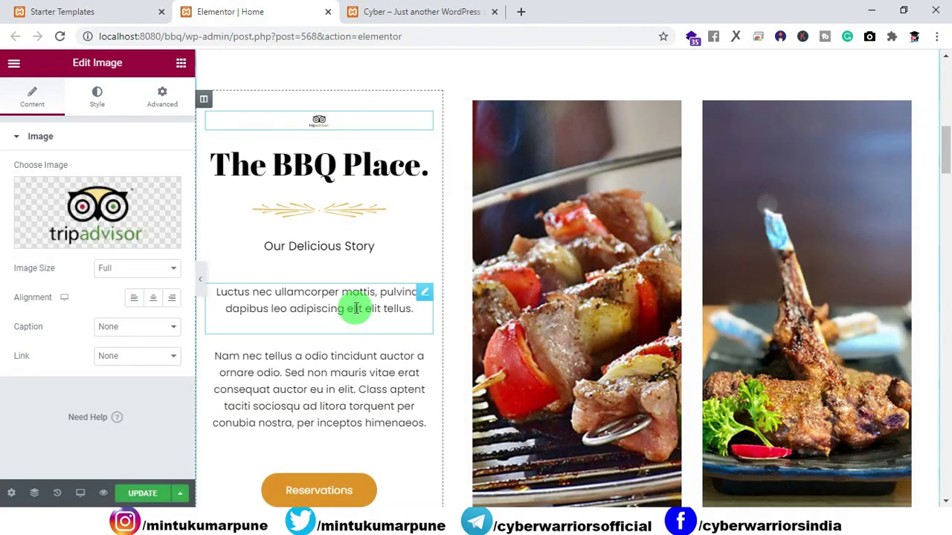
click(101, 104)
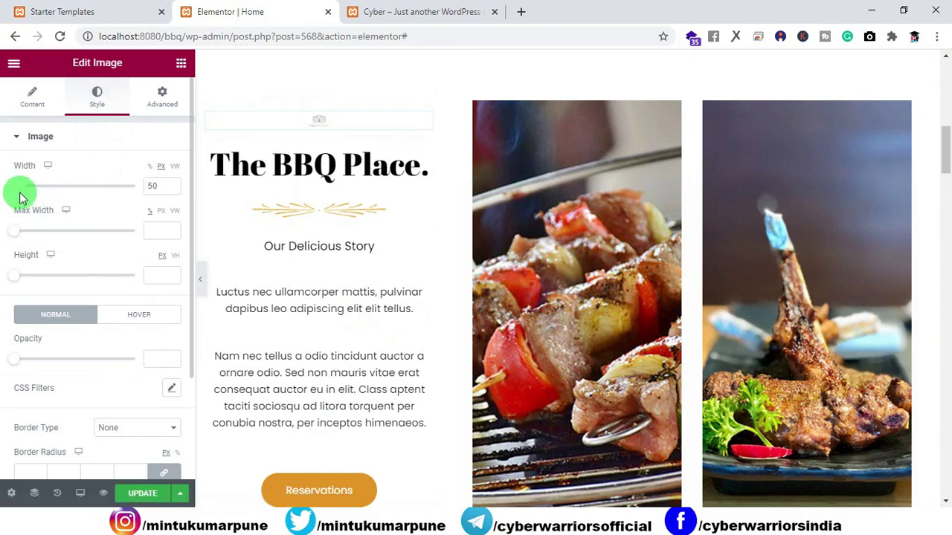
drag(21, 192, 30, 195)
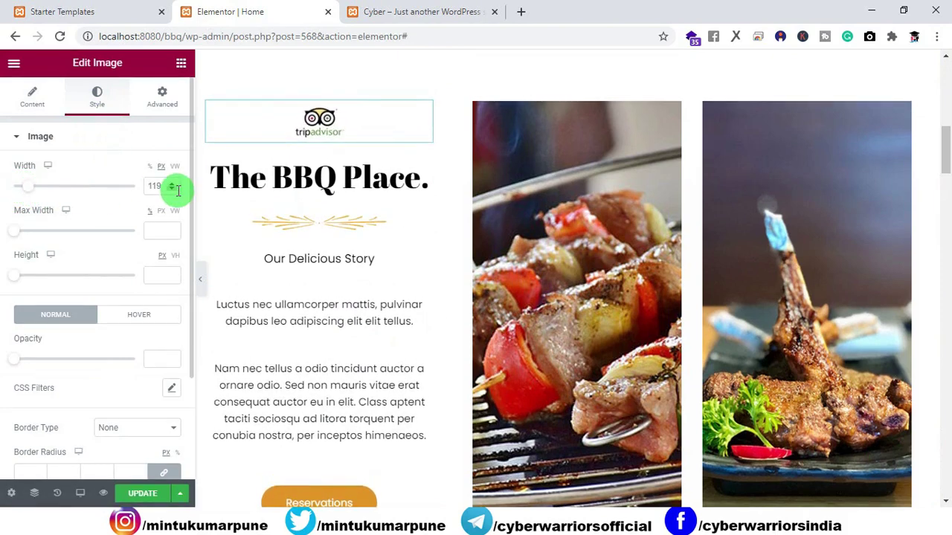
Step: Add "hello" to the end of the "Nam nec tellus" paragraph and update the page
scroll(431, 336, down, 1)
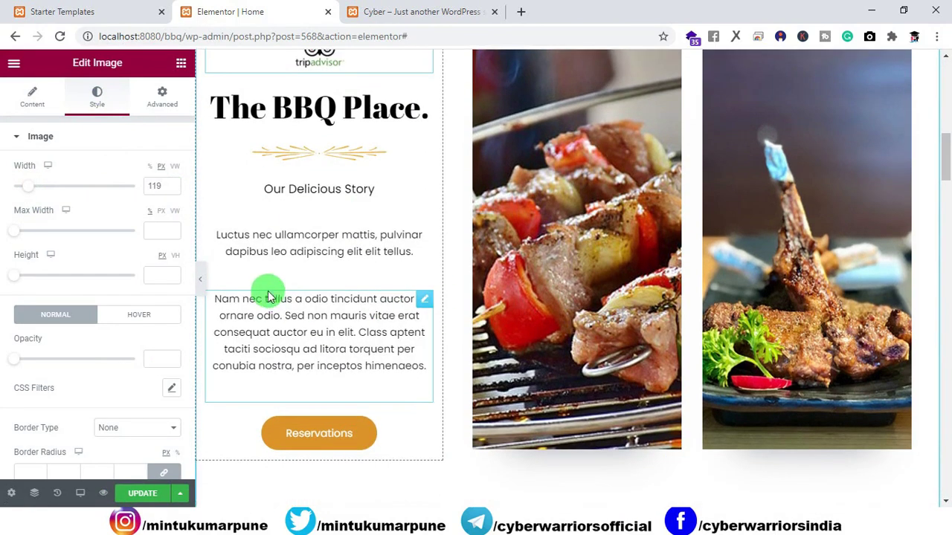
click(268, 313)
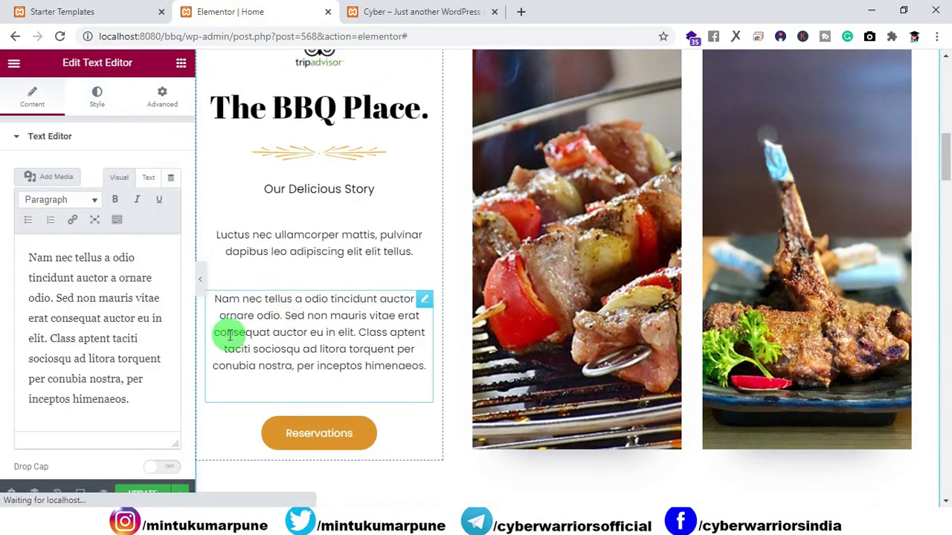
click(311, 394)
text(hello)
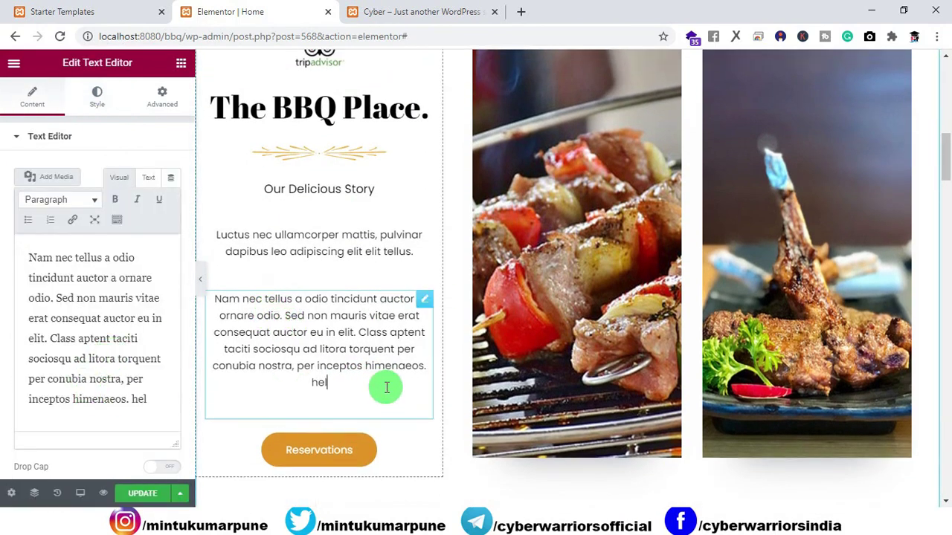
click(142, 494)
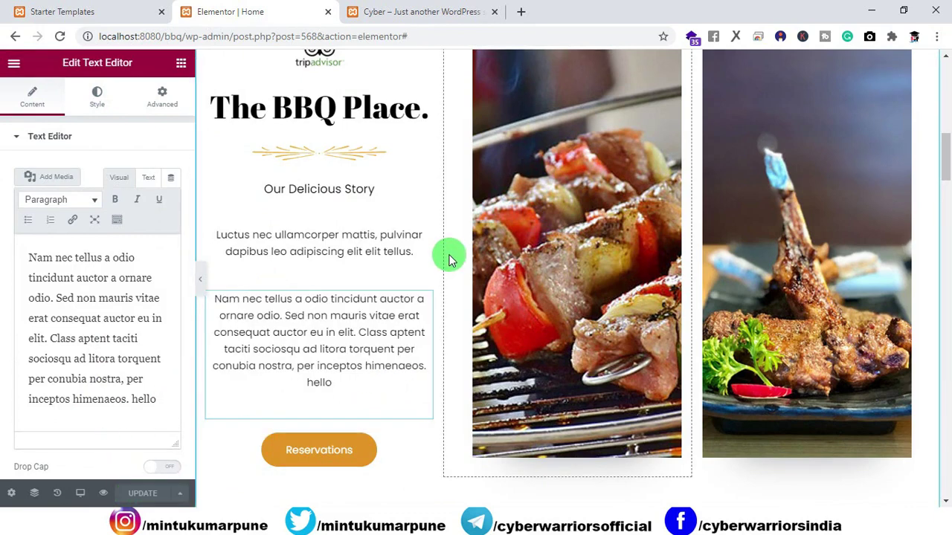
Step: Open the media library for the skewer photo beside "The BBQ Place." text
scroll(448, 258, up, 1)
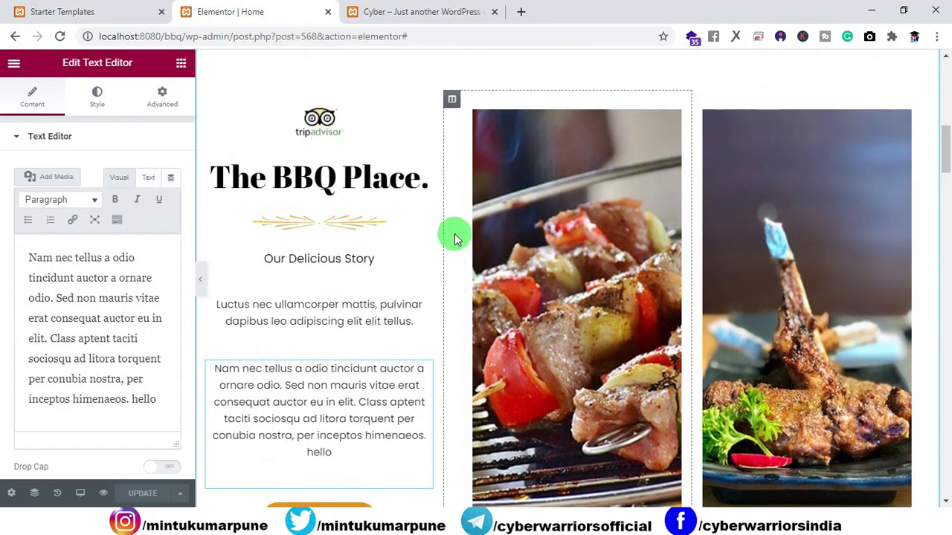
click(512, 157)
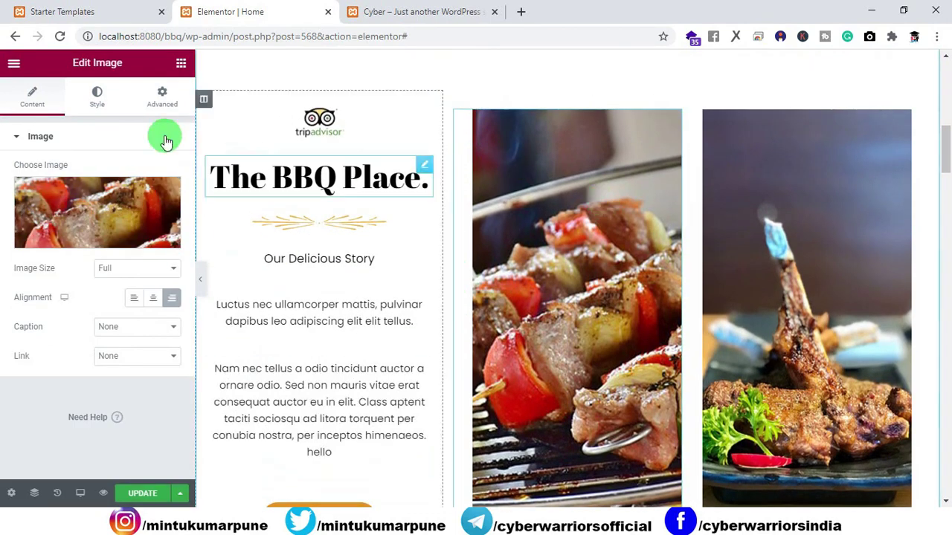
click(90, 109)
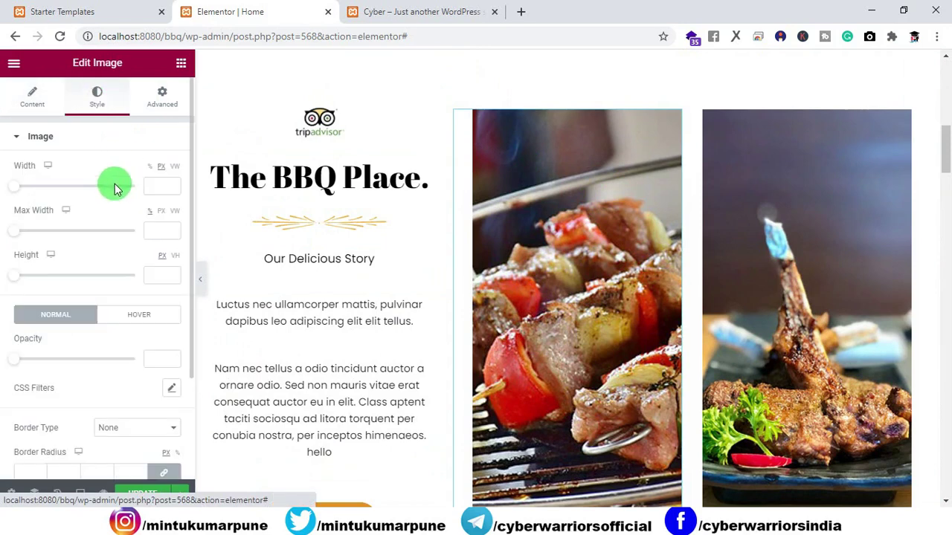
click(26, 99)
click(77, 227)
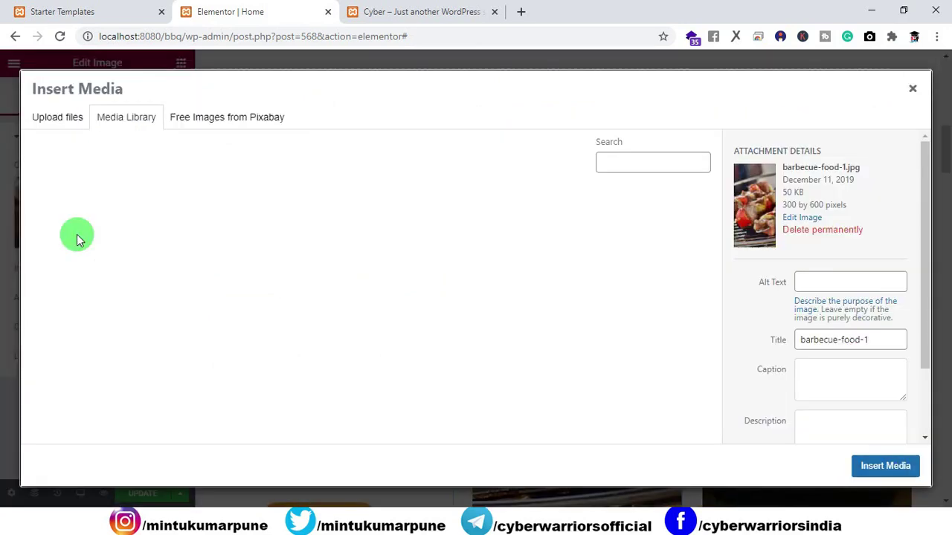
click(133, 118)
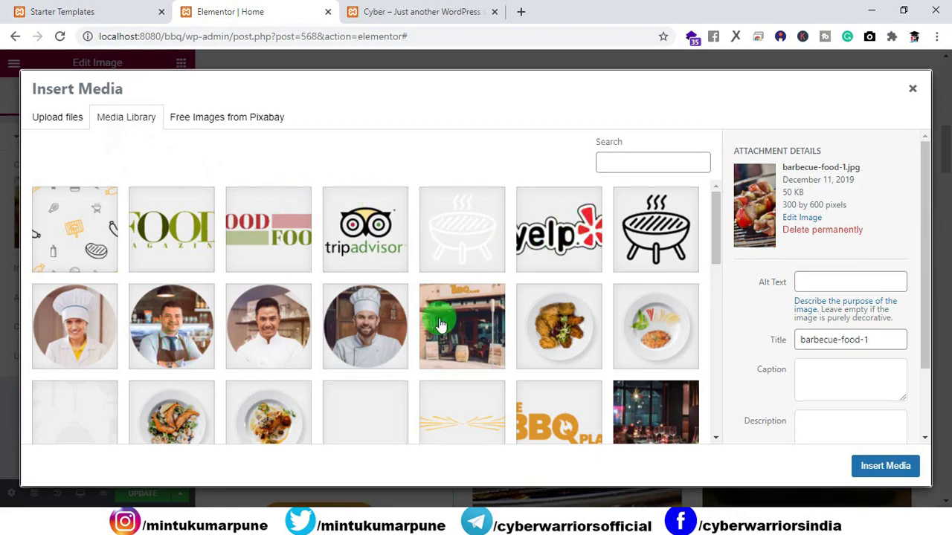
Step: Upload barber-man from the barber shop images folder, insert it in place of the skewer photo, and update the page
click(60, 121)
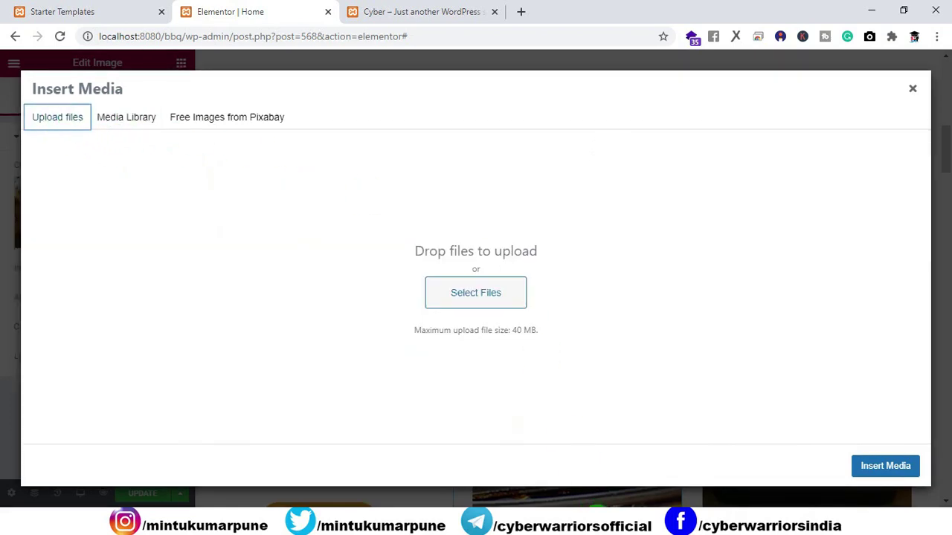
key(alt+Tab)
click(246, 182)
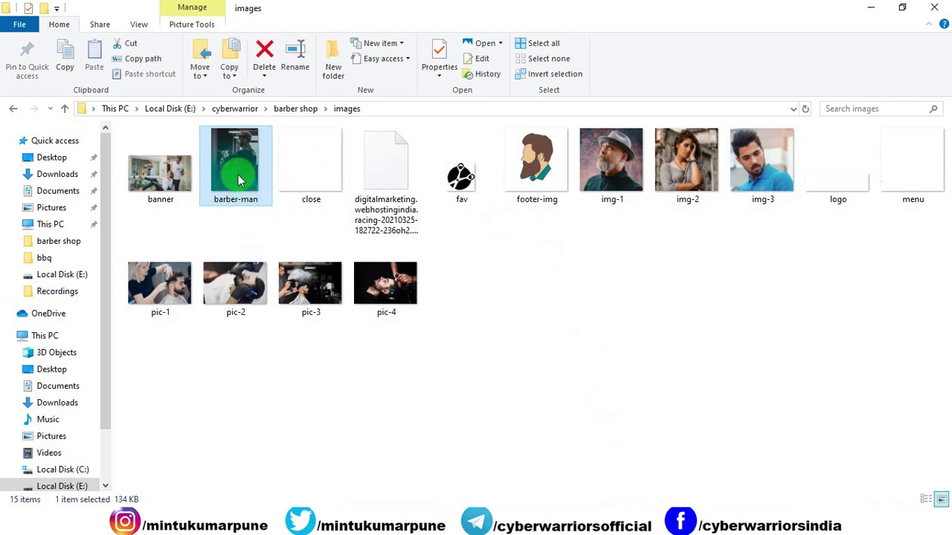
drag(238, 180, 492, 310)
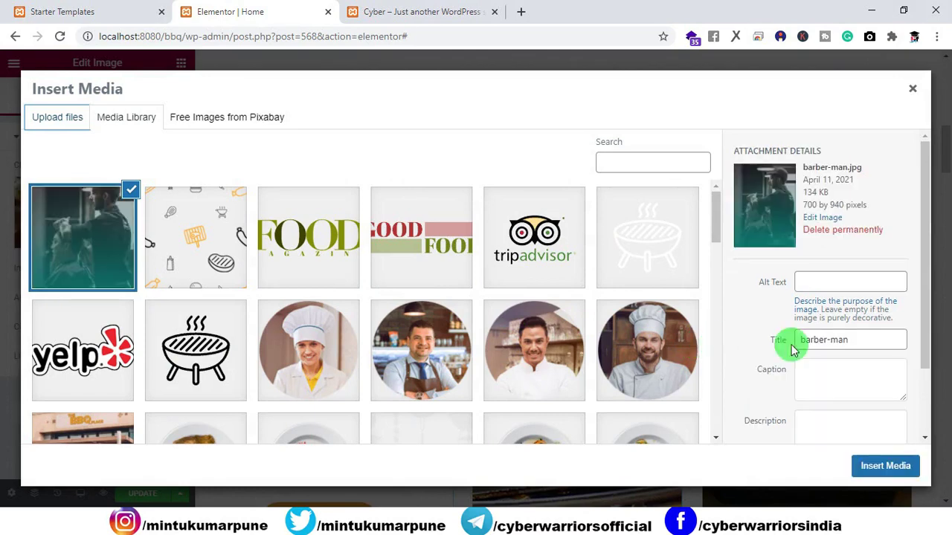
click(887, 466)
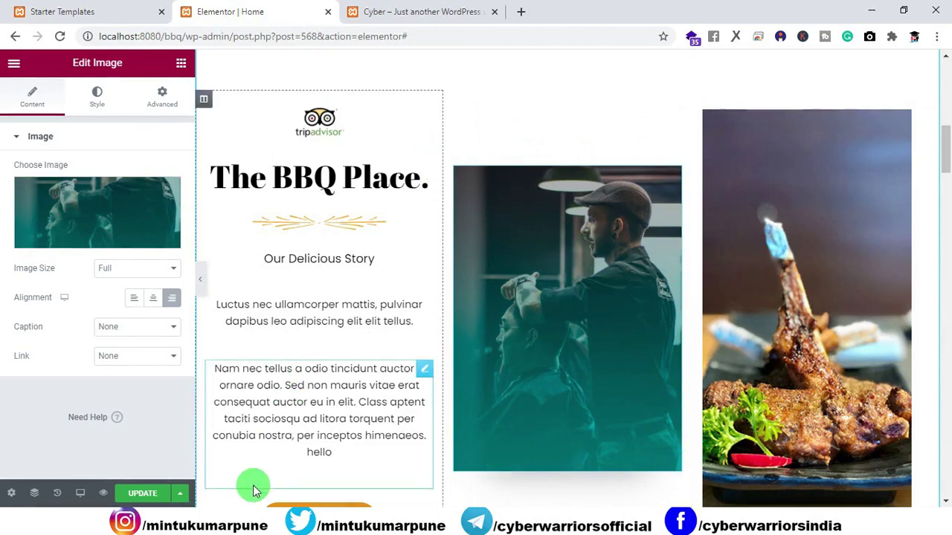
click(149, 494)
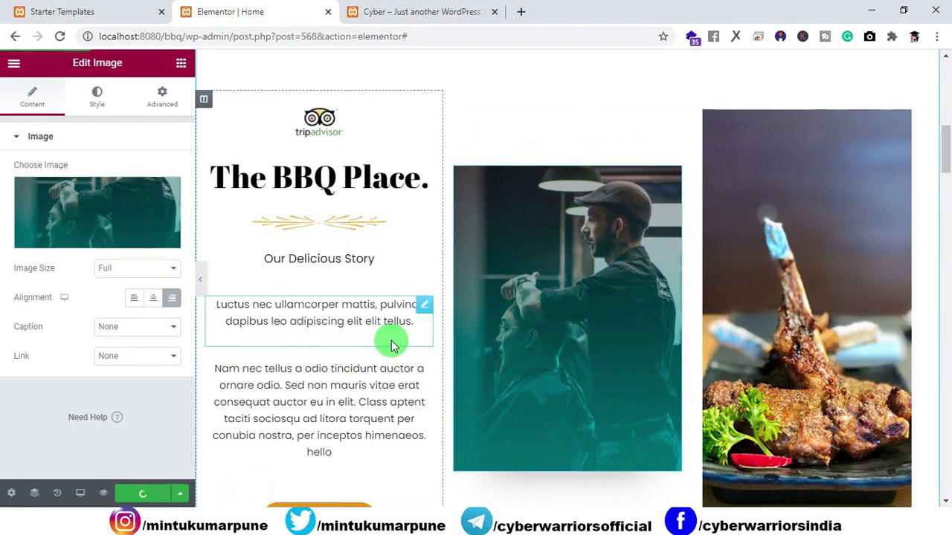
Step: Reload the live site and check the logo, paragraph text and photo in "The BBQ Place." section
click(419, 10)
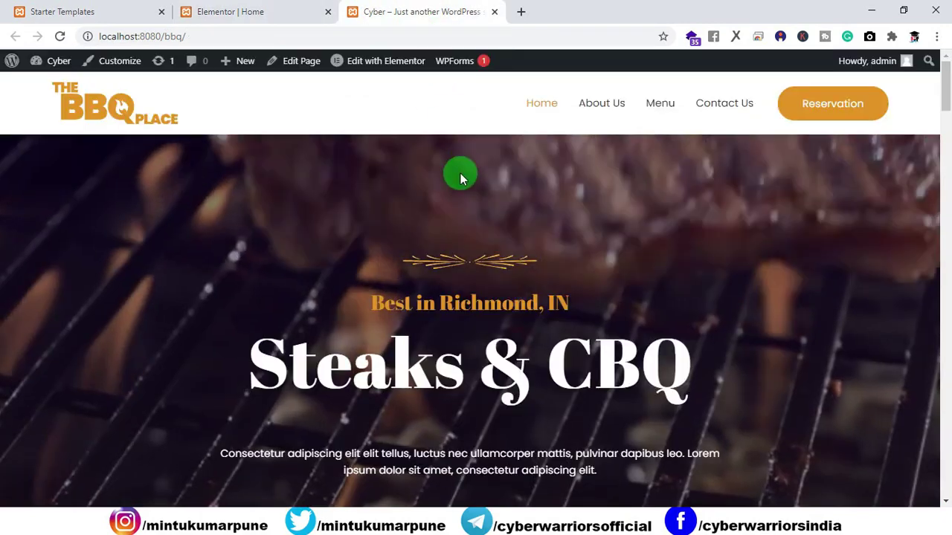
scroll(459, 170, down, 9)
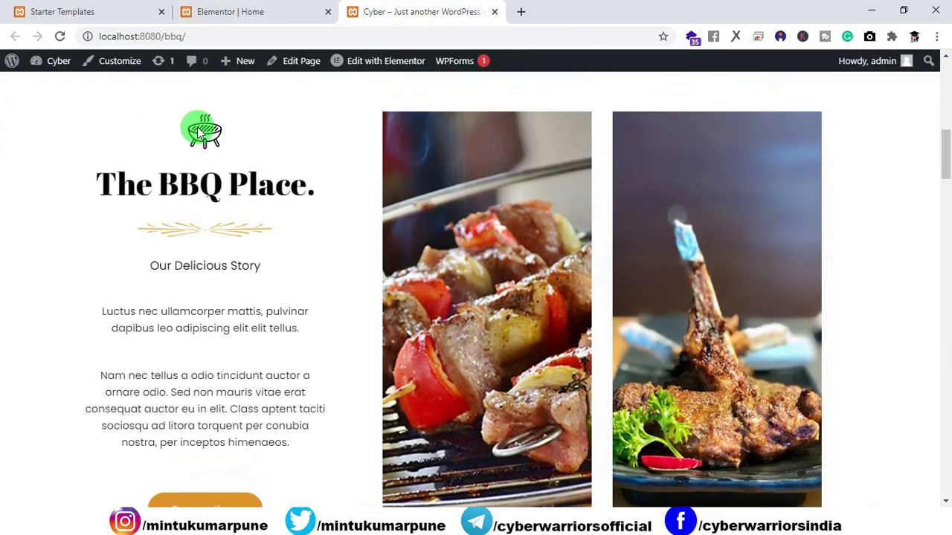
click(61, 40)
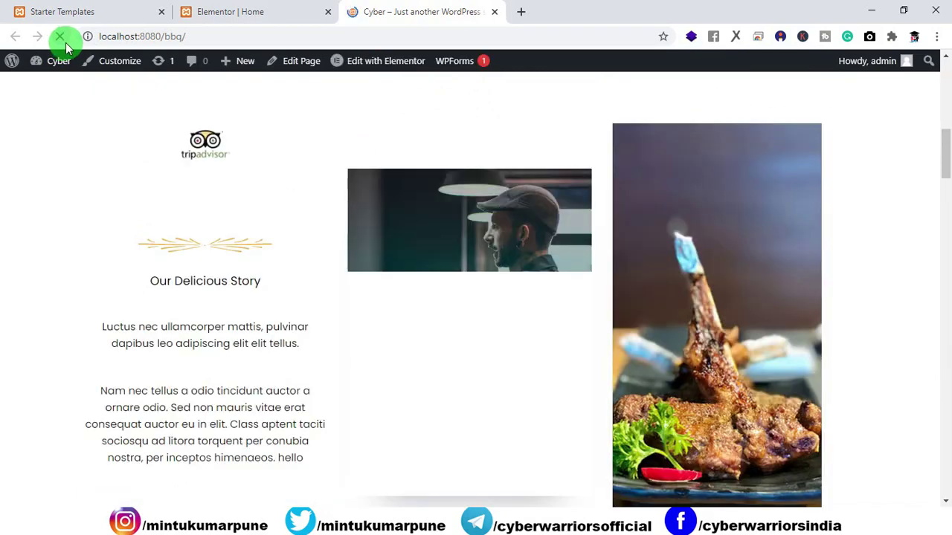
Step: Look through the home page's other sections in the Elementor editor and on the live site, and reload the live page
click(281, 15)
scroll(458, 209, down, 10)
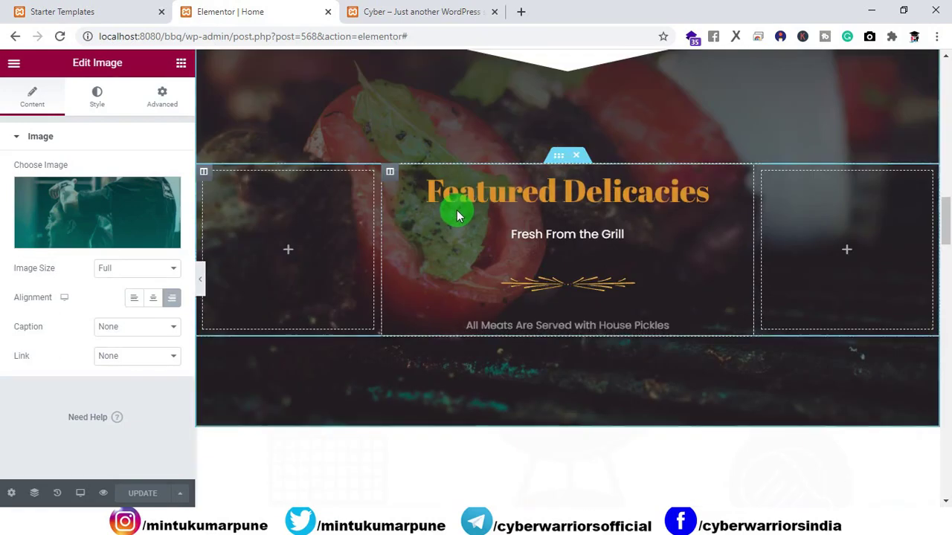
scroll(453, 212, down, 5)
scroll(474, 211, up, 8)
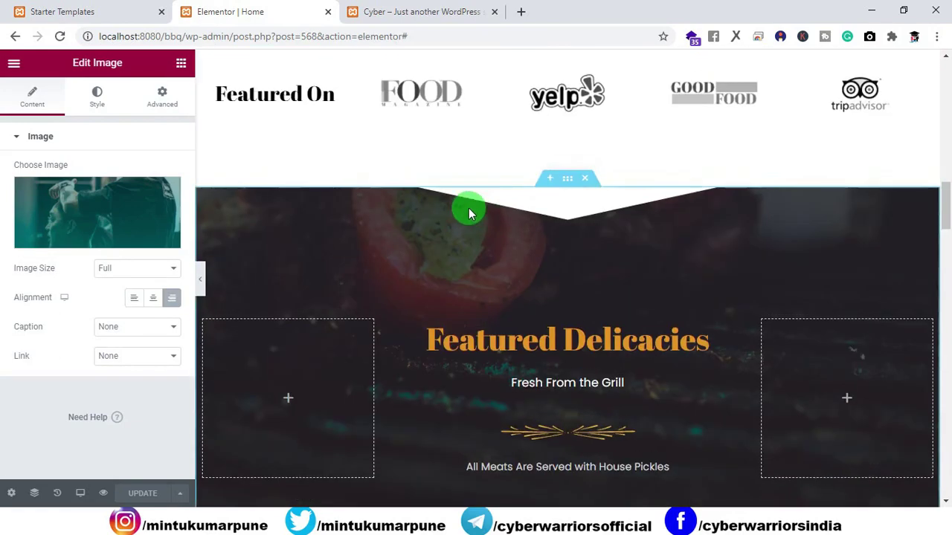
scroll(469, 213, up, 5)
click(371, 14)
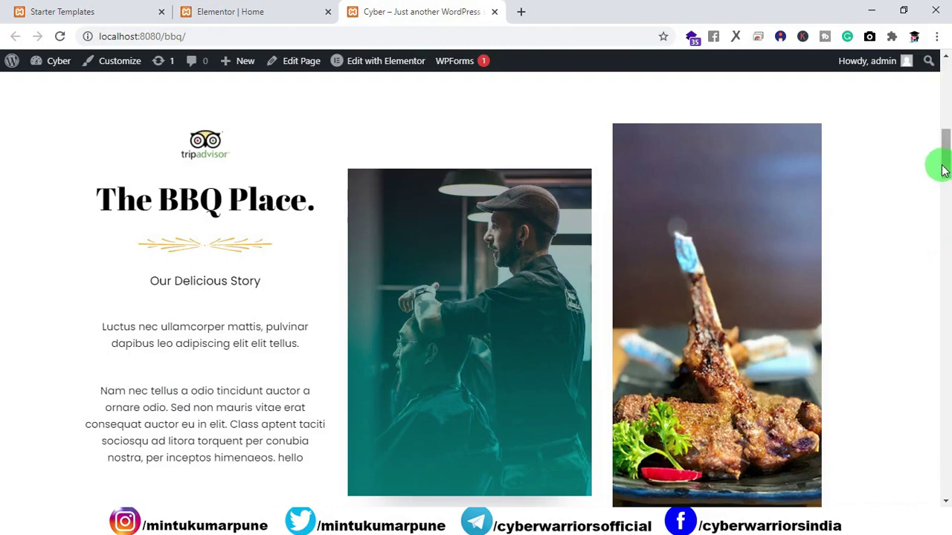
drag(943, 170, 939, 80)
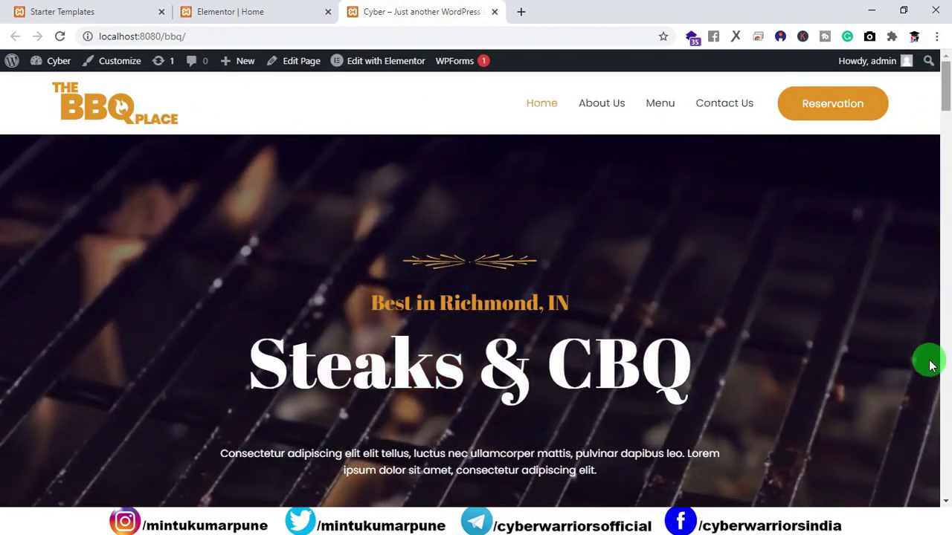
click(946, 479)
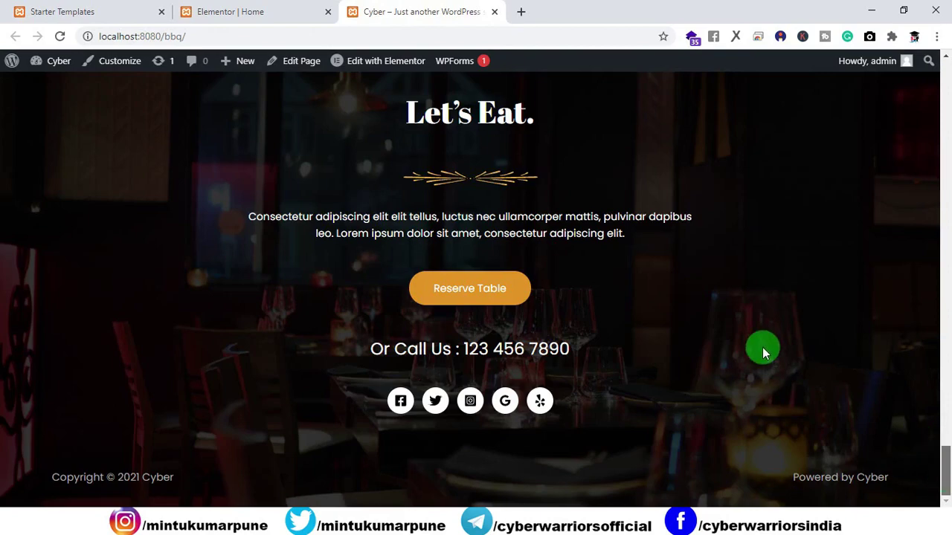
scroll(656, 303, up, 2)
drag(946, 457, 903, 116)
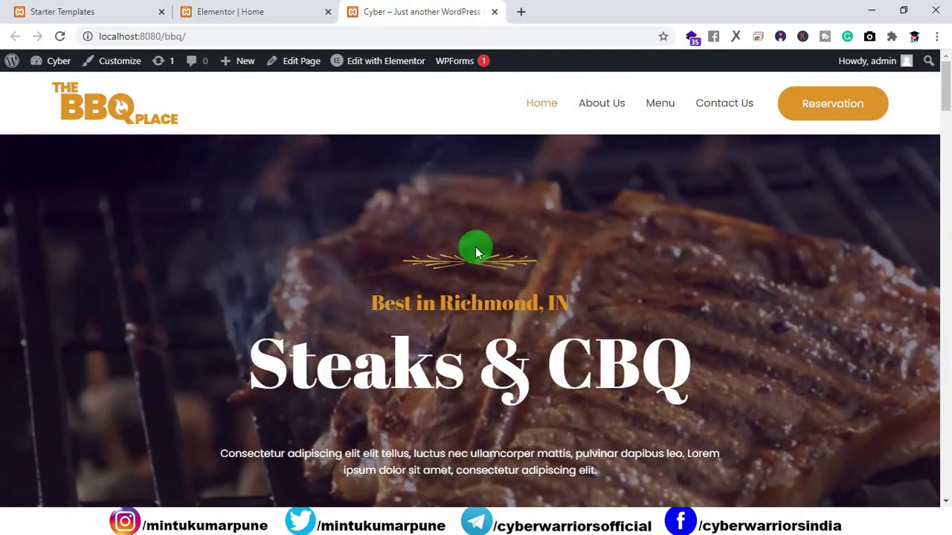
click(60, 37)
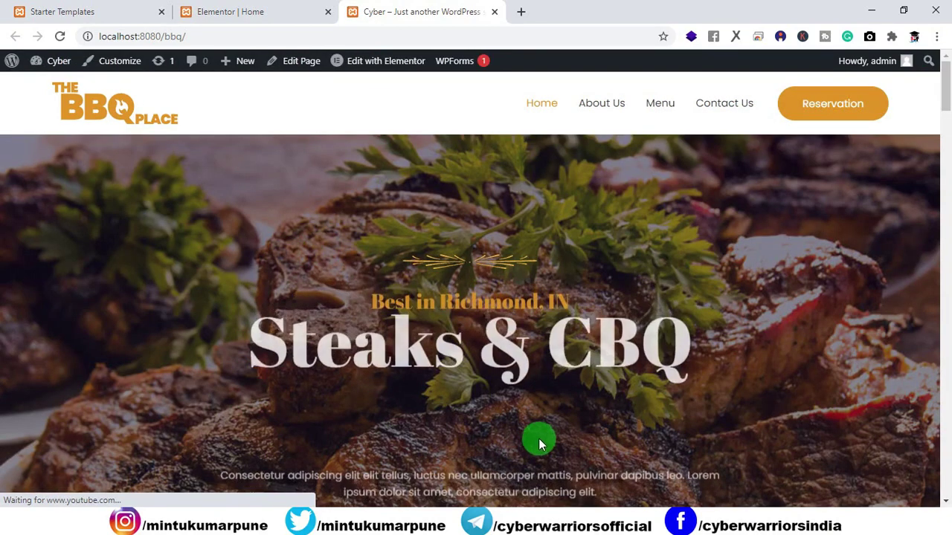
Step: In the Elementor editor, give the tripadvisor logo above "The BBQ Place." heading a Roll In entrance animation
scroll(542, 425, down, 3)
scroll(542, 412, down, 4)
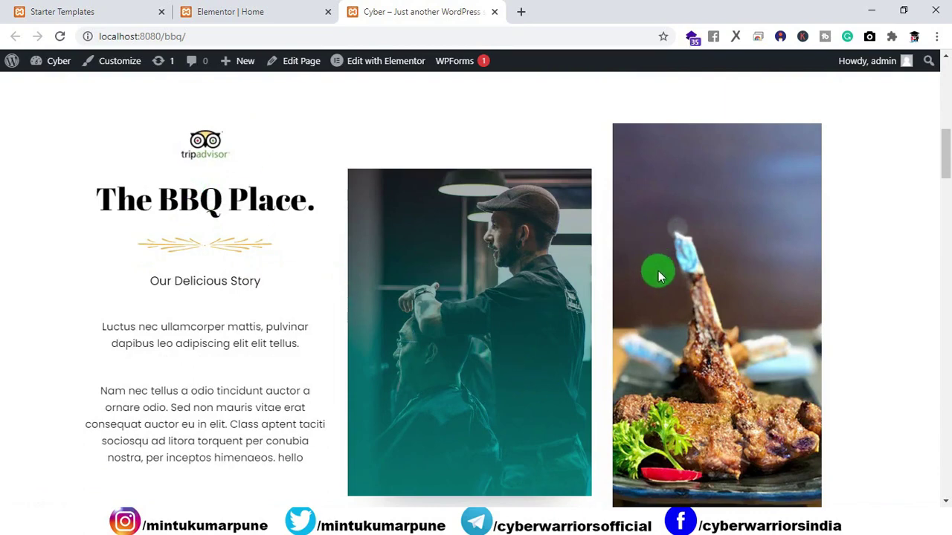
click(222, 11)
scroll(332, 172, up, 2)
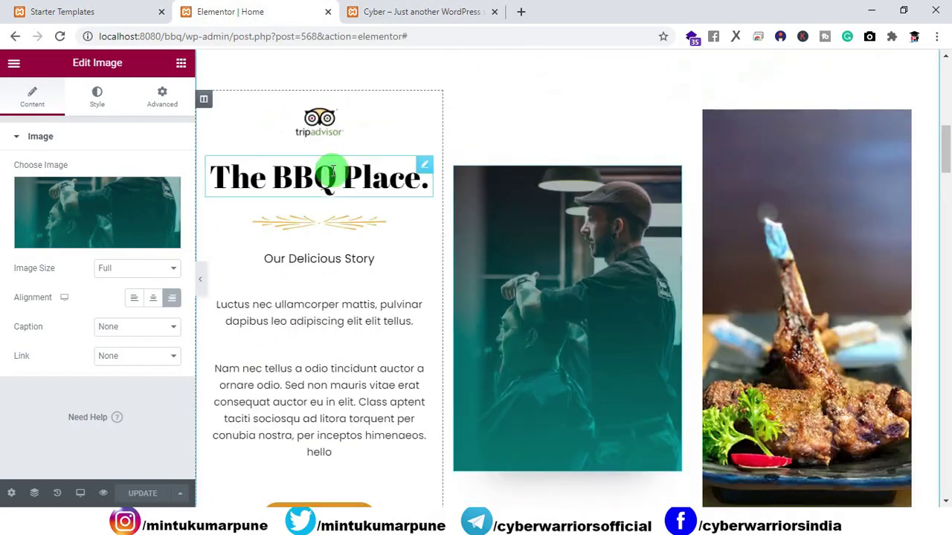
click(316, 124)
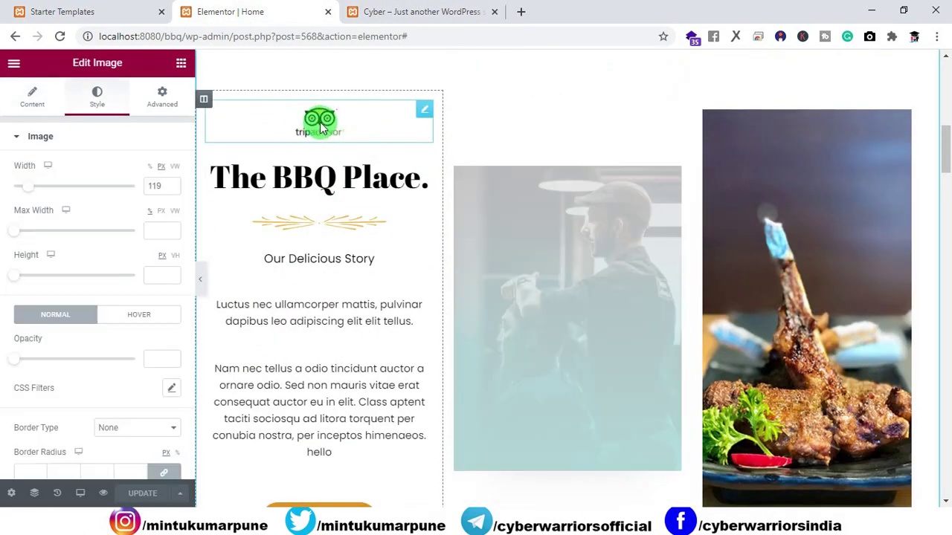
click(163, 105)
click(75, 388)
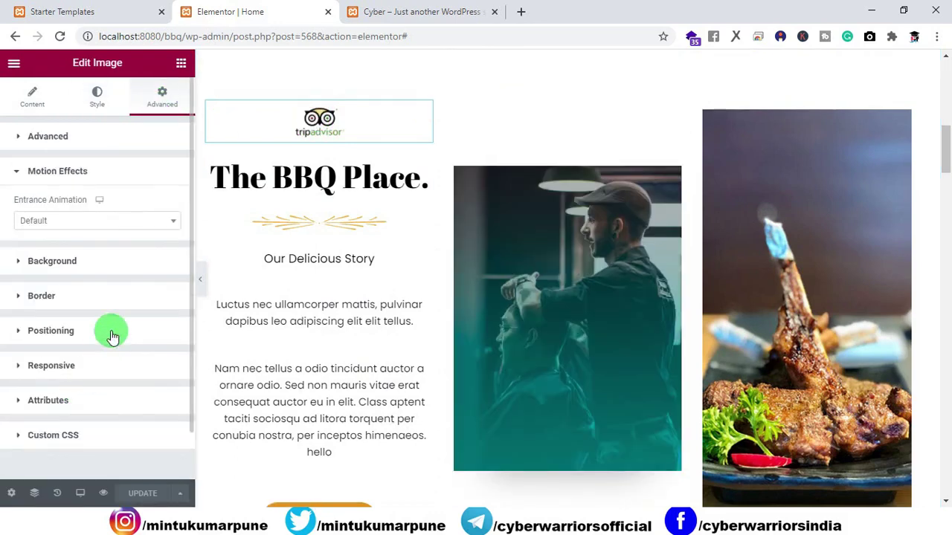
click(96, 220)
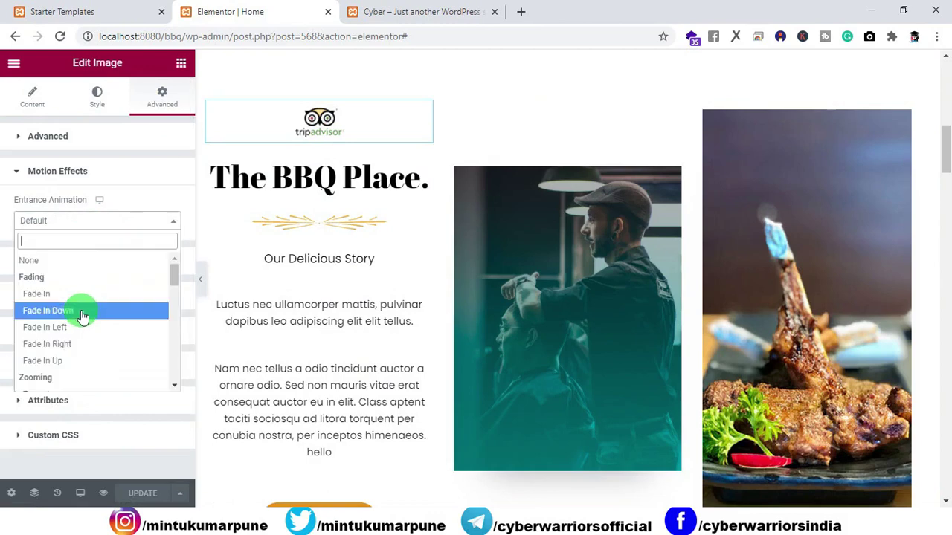
scroll(81, 316, down, 10)
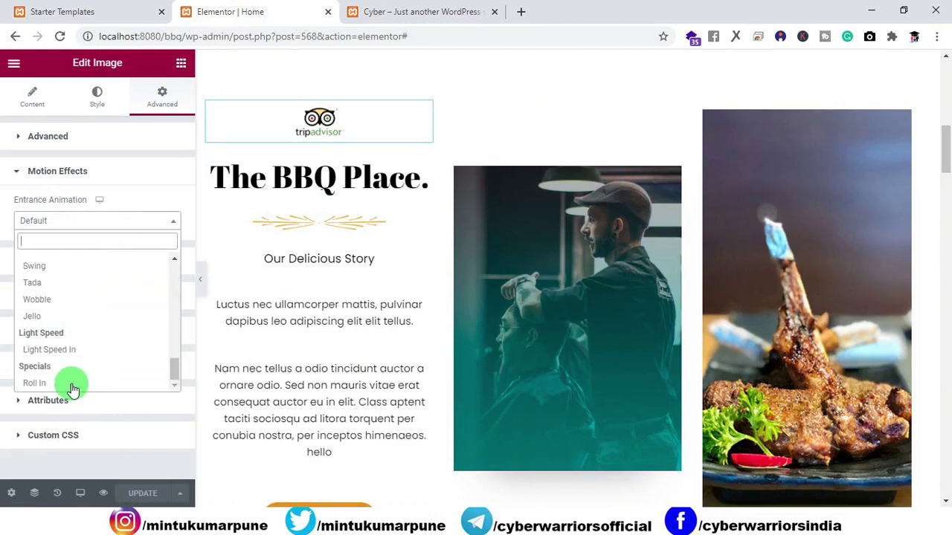
click(72, 386)
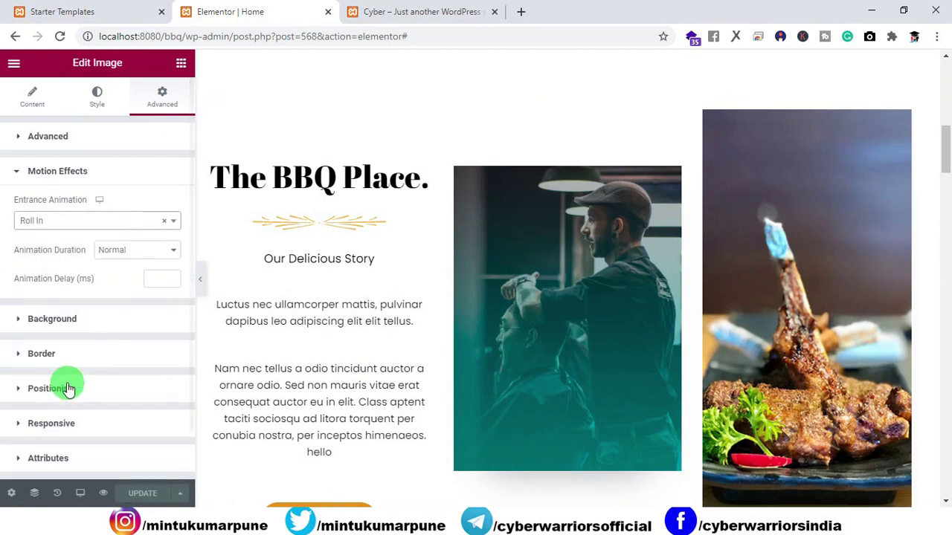
Step: Apply the Roll In entrance animation to the gold ornament image below "The BBQ Place." heading
click(270, 224)
click(170, 106)
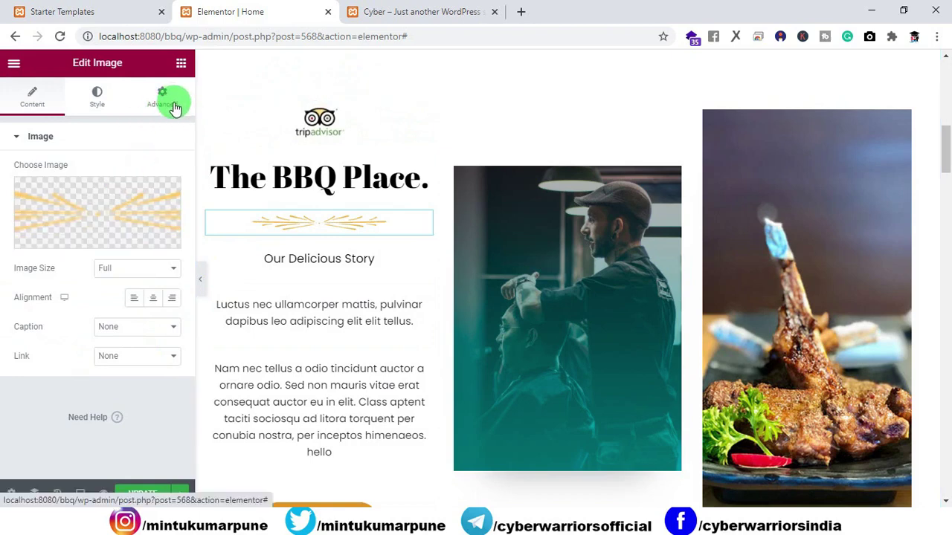
click(59, 390)
click(74, 221)
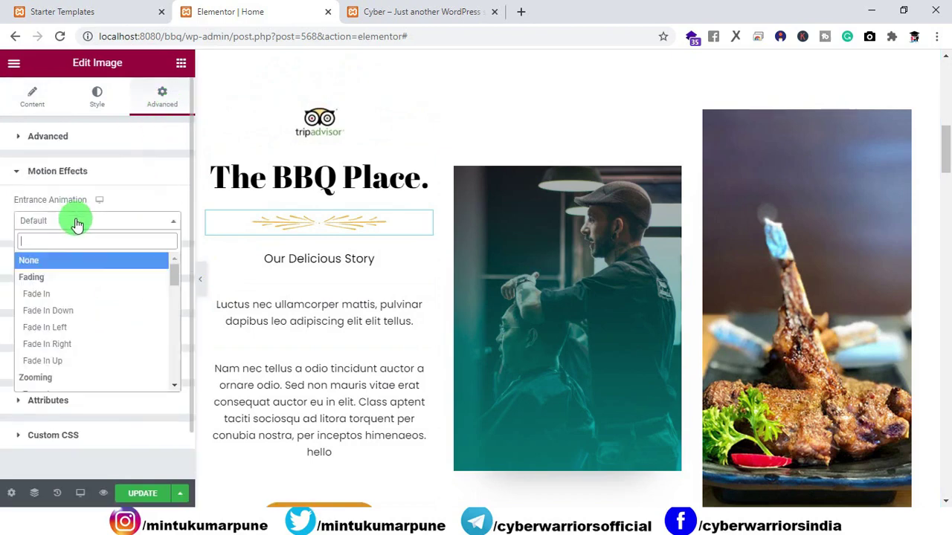
drag(174, 275, 79, 357)
click(70, 384)
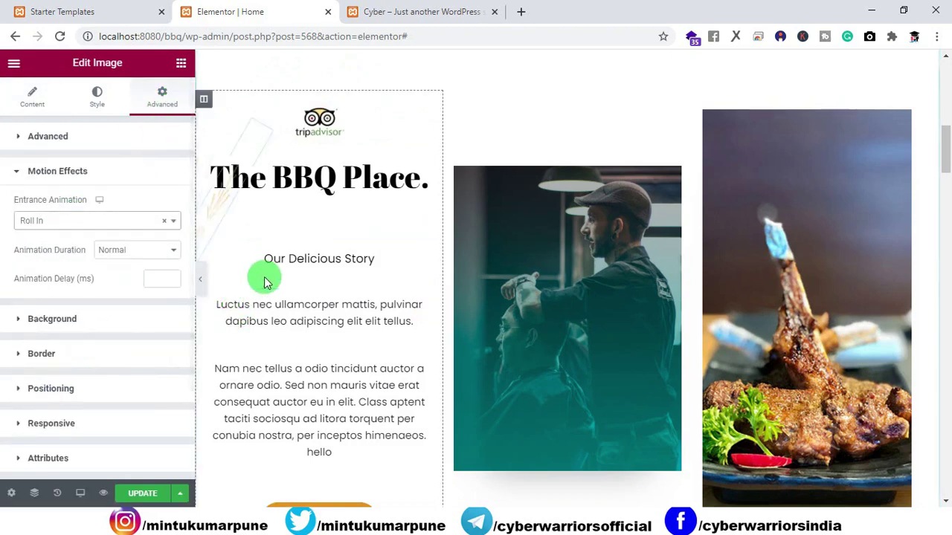
Step: Set the entrance animation of the "Our Delicious Story" heading to Roll In
click(287, 259)
click(161, 98)
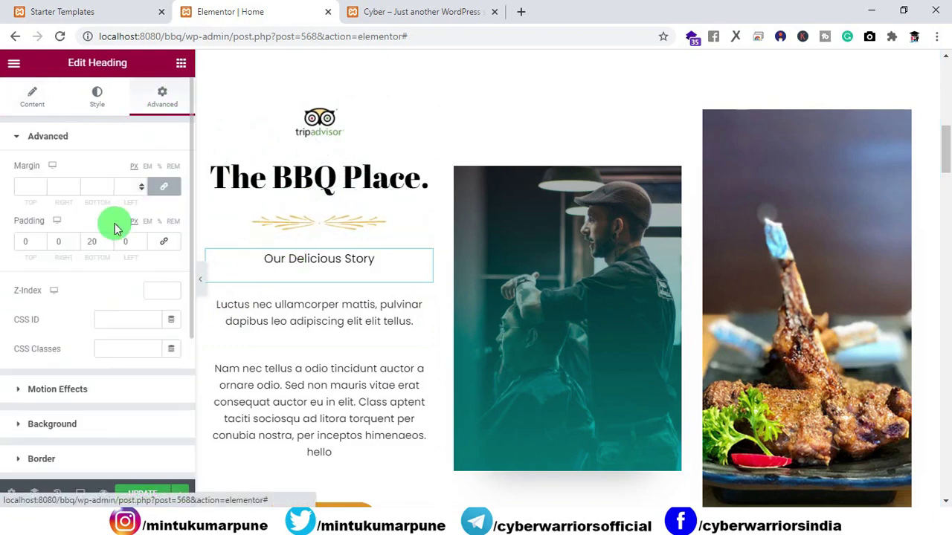
click(70, 387)
click(80, 220)
scroll(100, 376, down, 8)
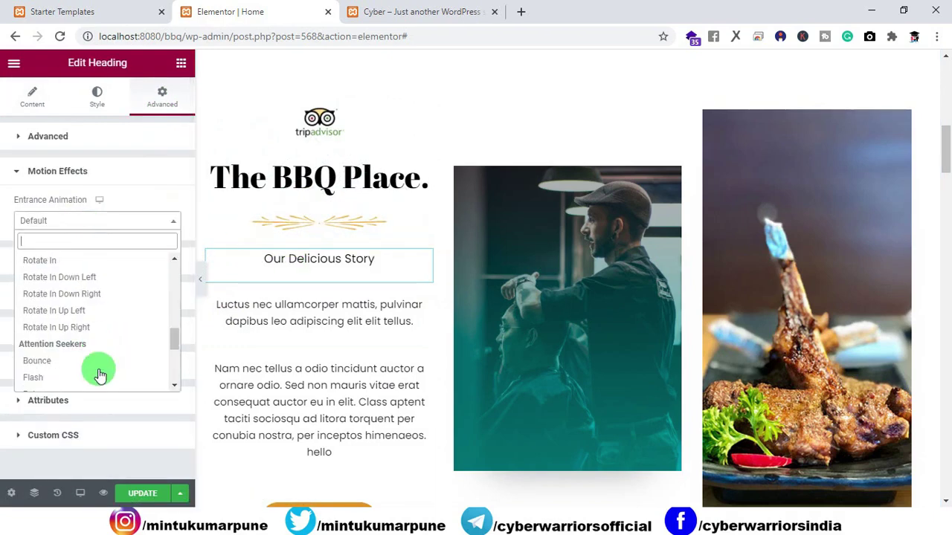
scroll(100, 376, down, 3)
click(79, 382)
Step: Set the entrance animation of the short "Luctus nec ullamcorper" paragraph to Roll In
click(258, 324)
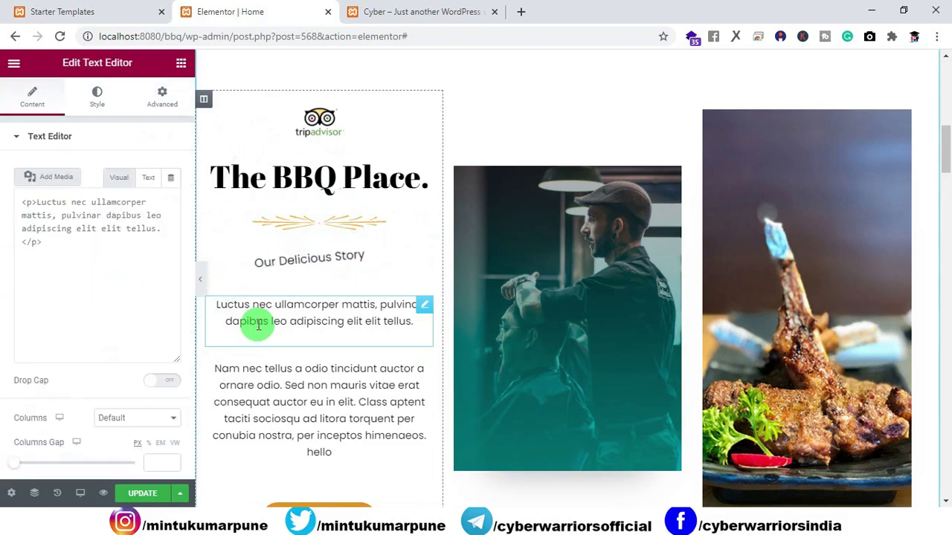
click(168, 110)
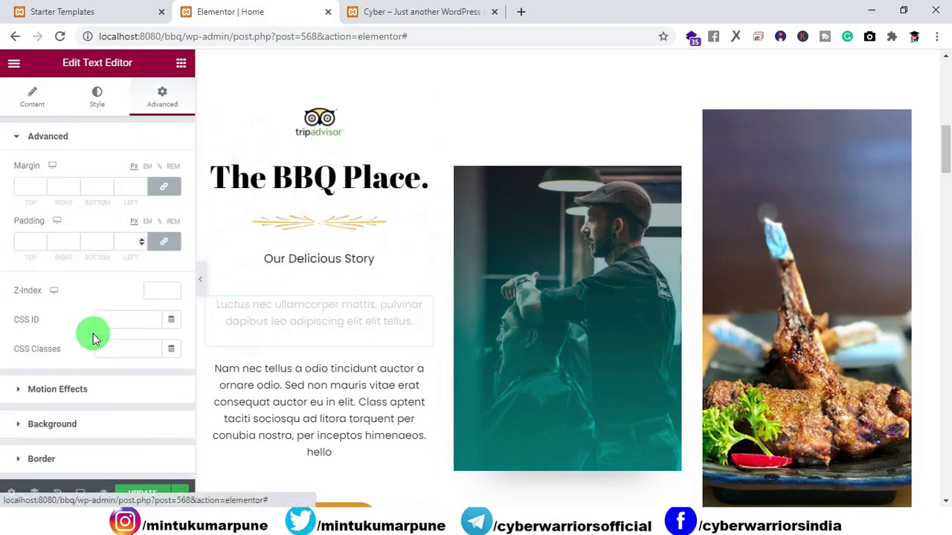
click(75, 391)
click(86, 221)
scroll(79, 301, down, 6)
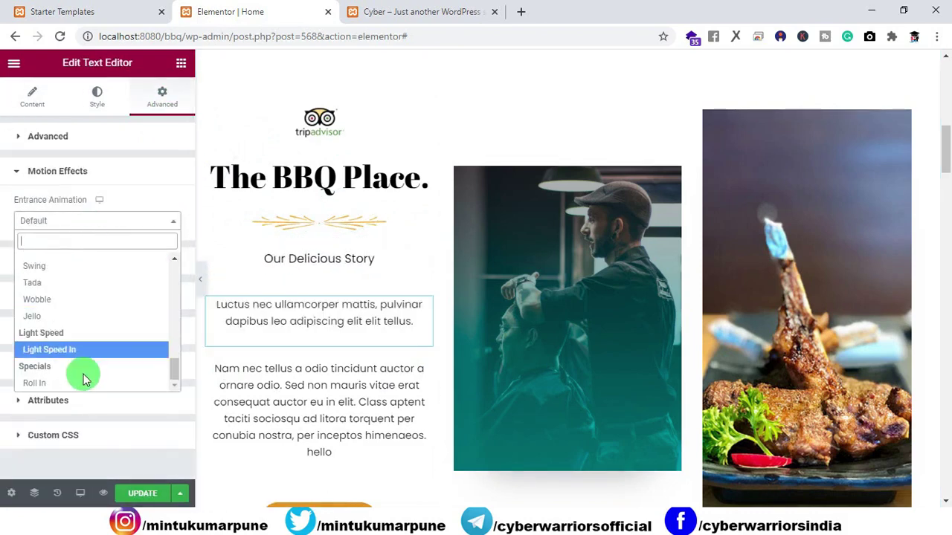
click(83, 381)
Step: Give the longer "Nam nec tellus" paragraph the Roll In entrance animation
click(294, 387)
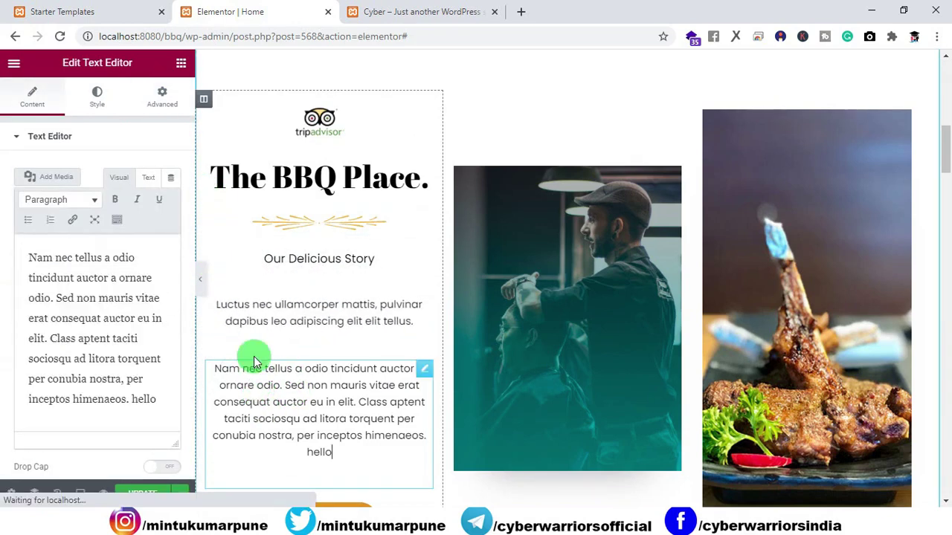
click(164, 97)
click(84, 394)
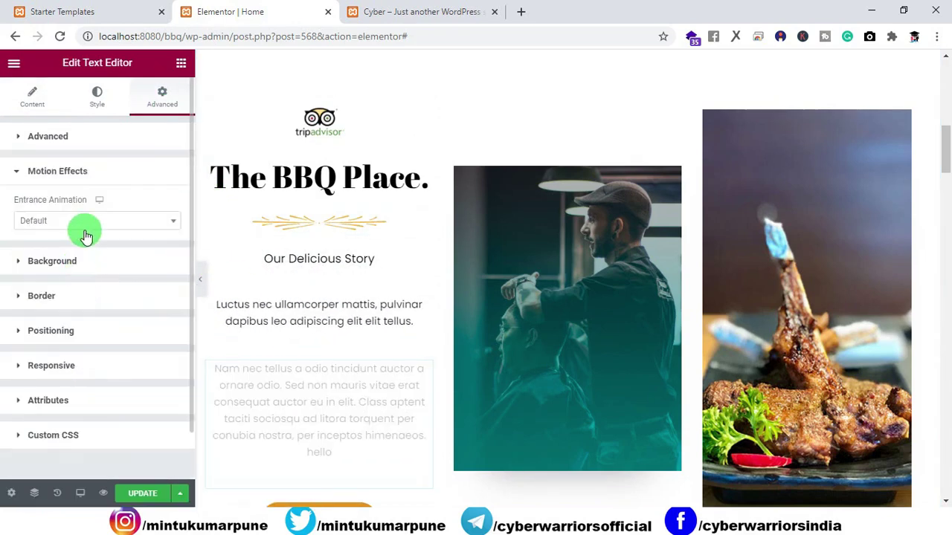
click(82, 223)
scroll(64, 376, down, 5)
scroll(64, 375, down, 5)
click(64, 384)
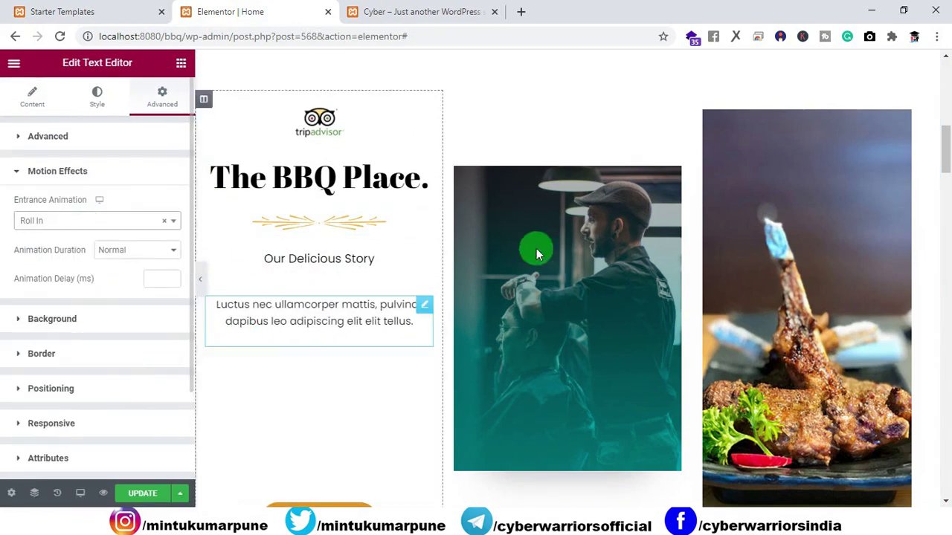
Step: Apply a Roll In entrance animation to the whole column that holds the barber photo
click(453, 99)
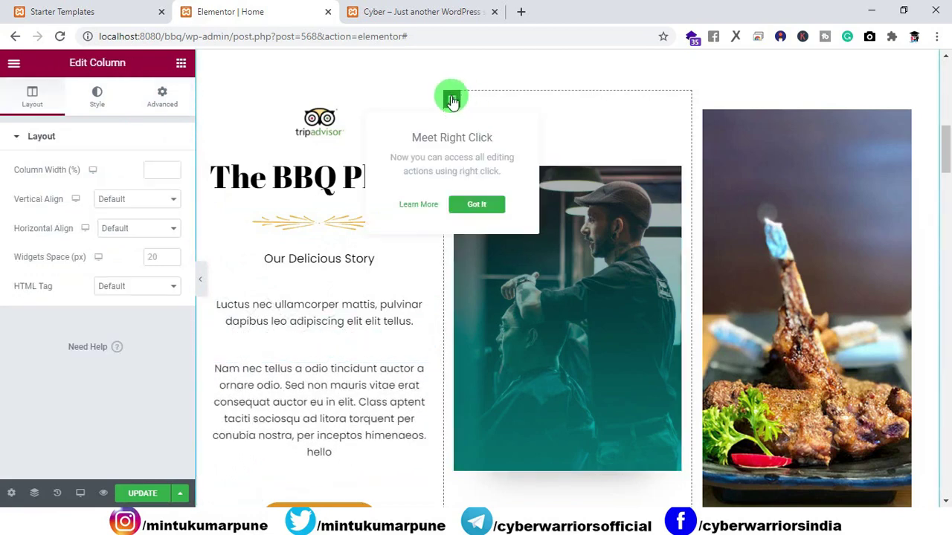
click(145, 97)
click(80, 395)
click(89, 220)
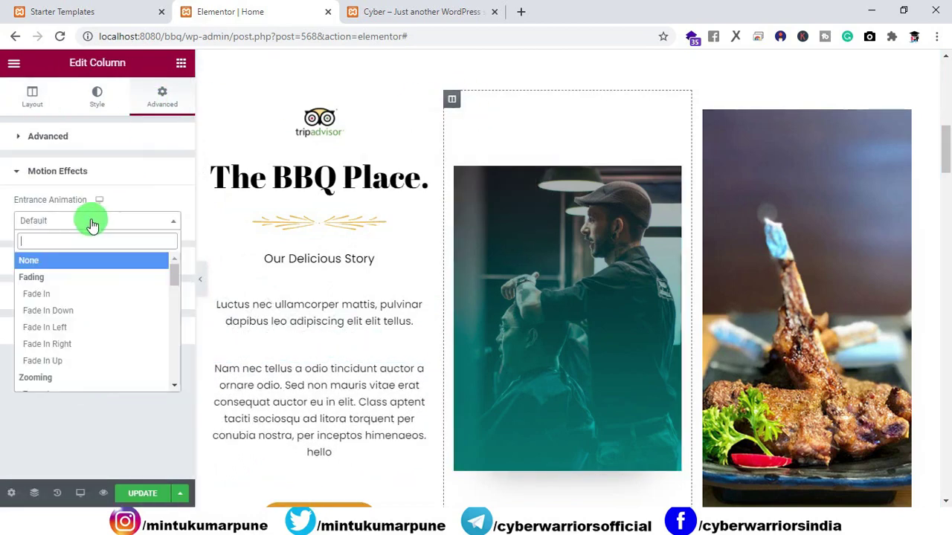
scroll(73, 363, down, 5)
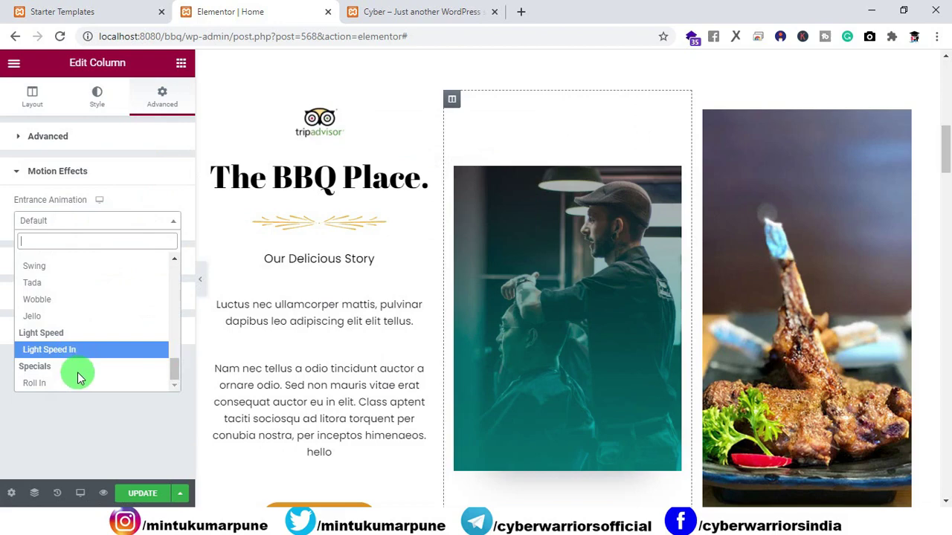
click(132, 383)
Step: Apply a Roll In entrance animation to the column holding the grilled meat photo, and update the page
click(701, 100)
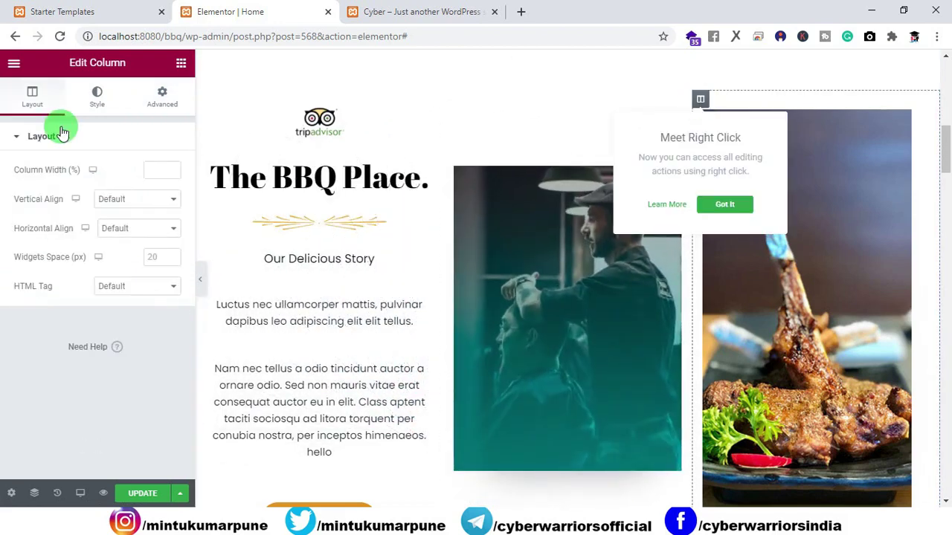
click(162, 104)
click(79, 381)
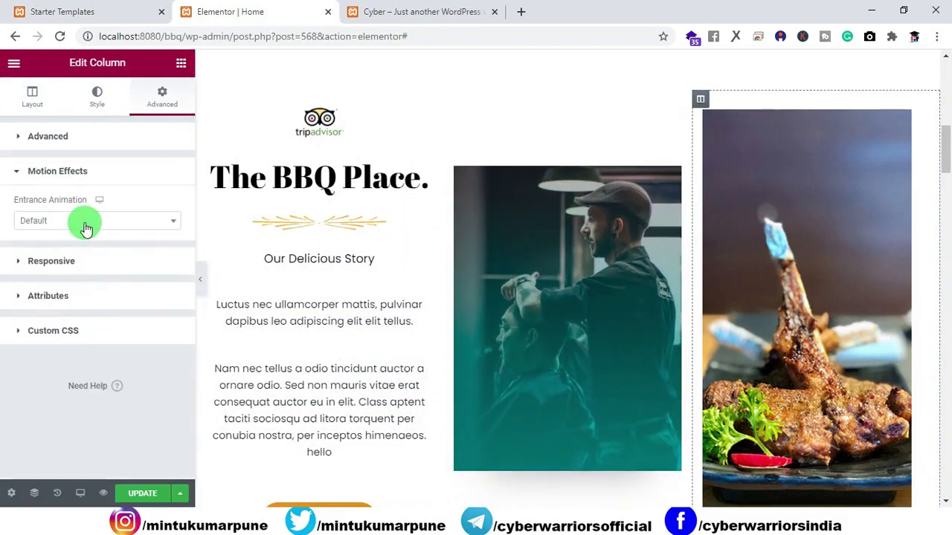
click(81, 221)
scroll(77, 315, down, 10)
click(38, 384)
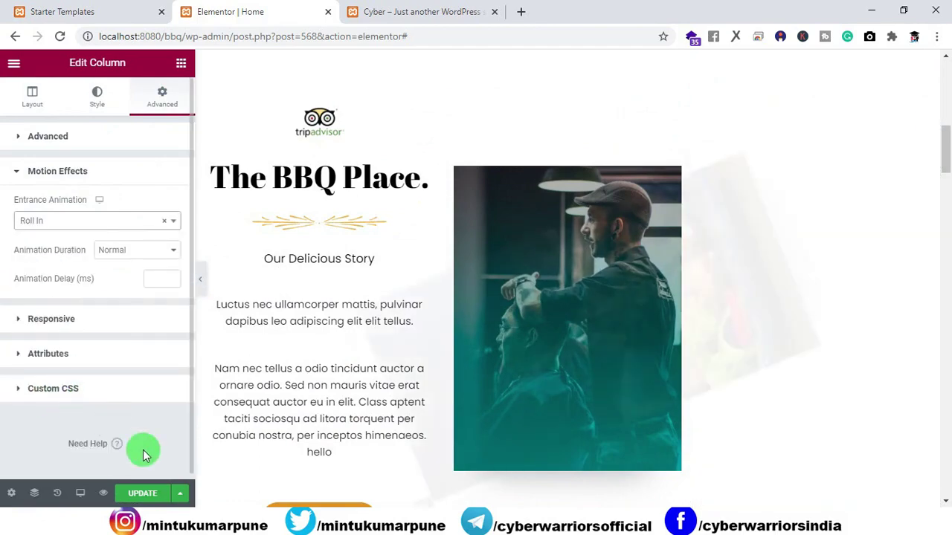
click(141, 494)
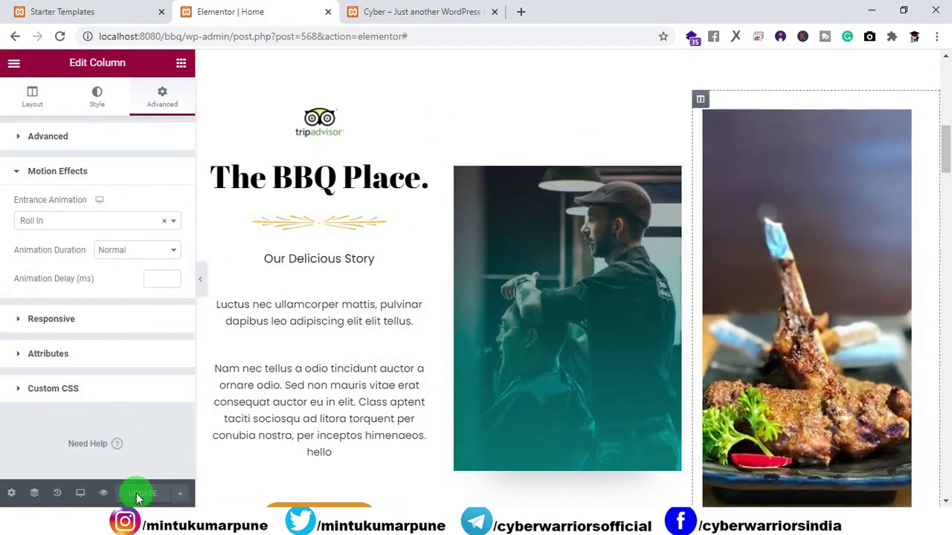
Step: Reload the live site and check the entrance animations in "The BBQ Place." section
click(446, 14)
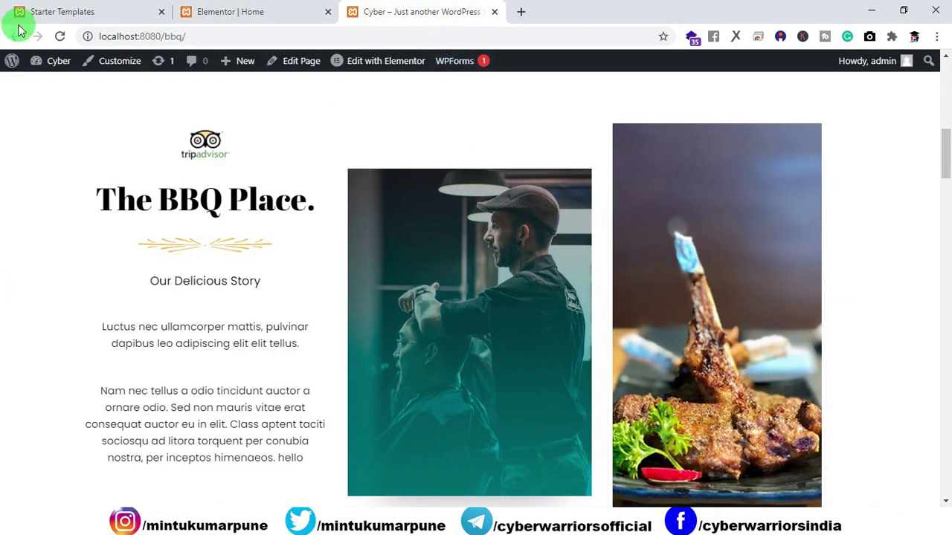
click(66, 40)
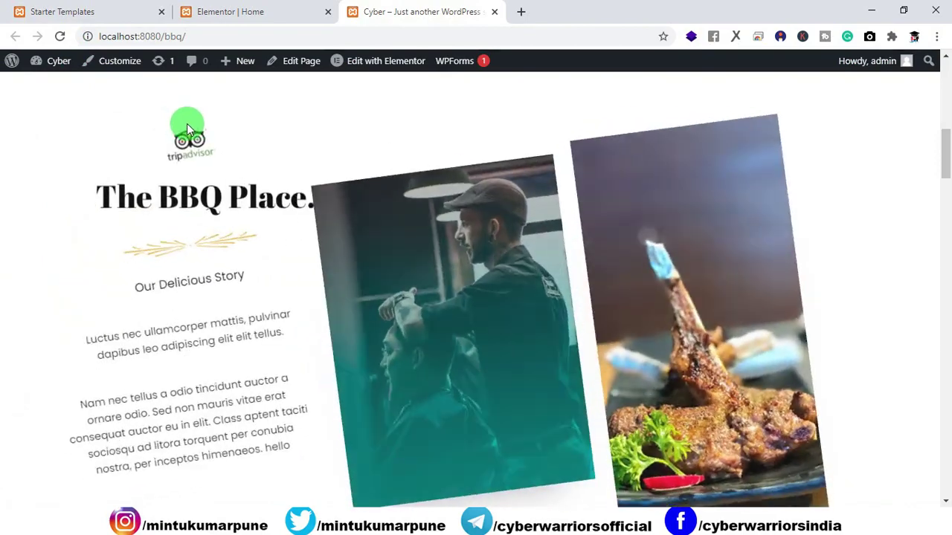
scroll(346, 285, down, 5)
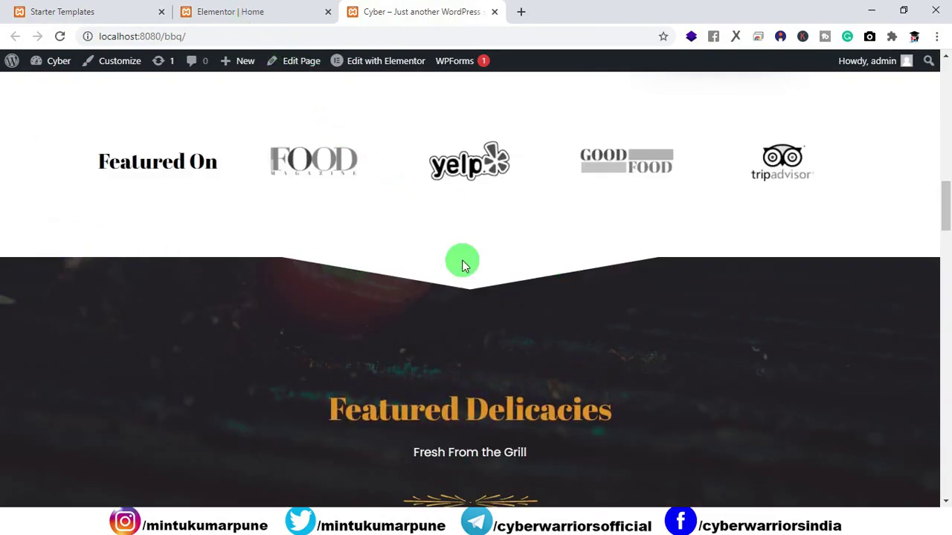
Step: Back in the Elementor editor, set the "Spaghetti with Grilled Mackerel" text column's entrance animation to Rotate In Down Left
key(ctrl+shift+Tab)
scroll(480, 294, down, 5)
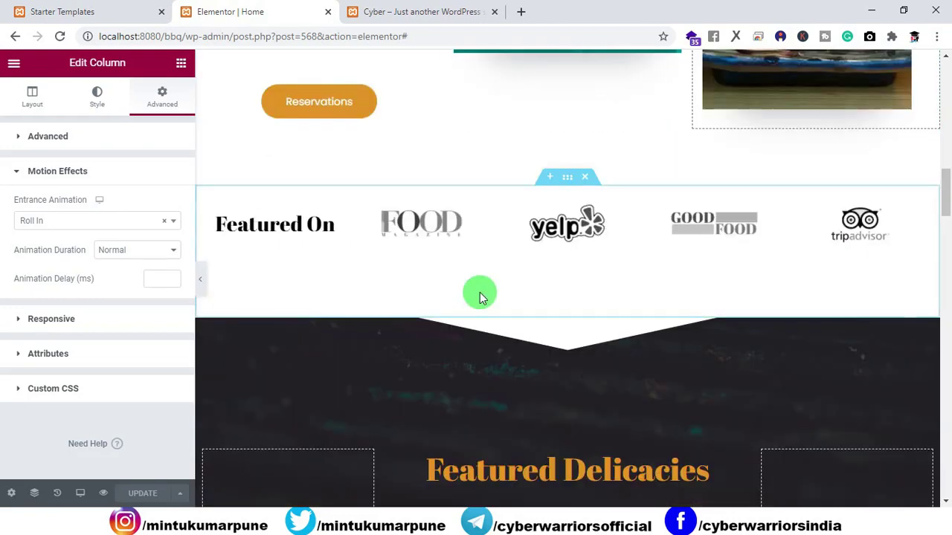
scroll(441, 304, down, 5)
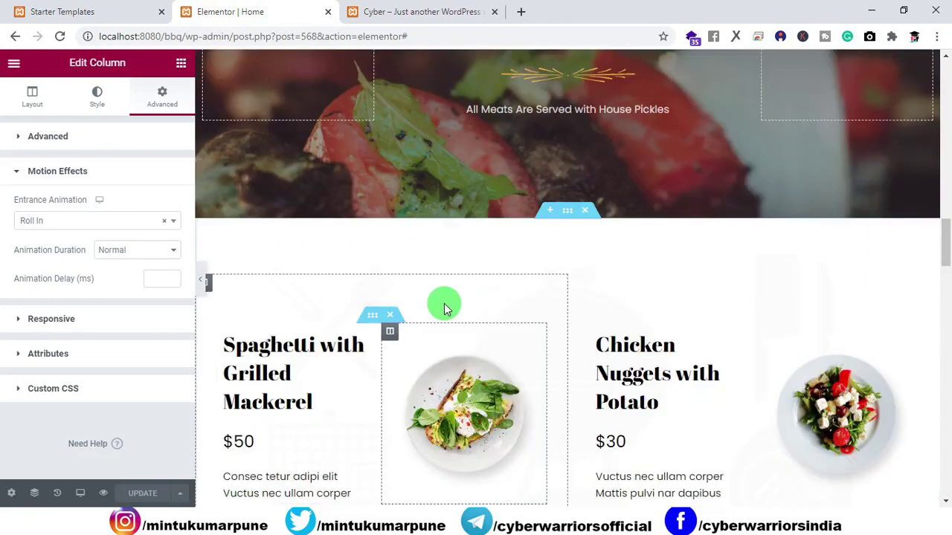
scroll(523, 406, down, 2)
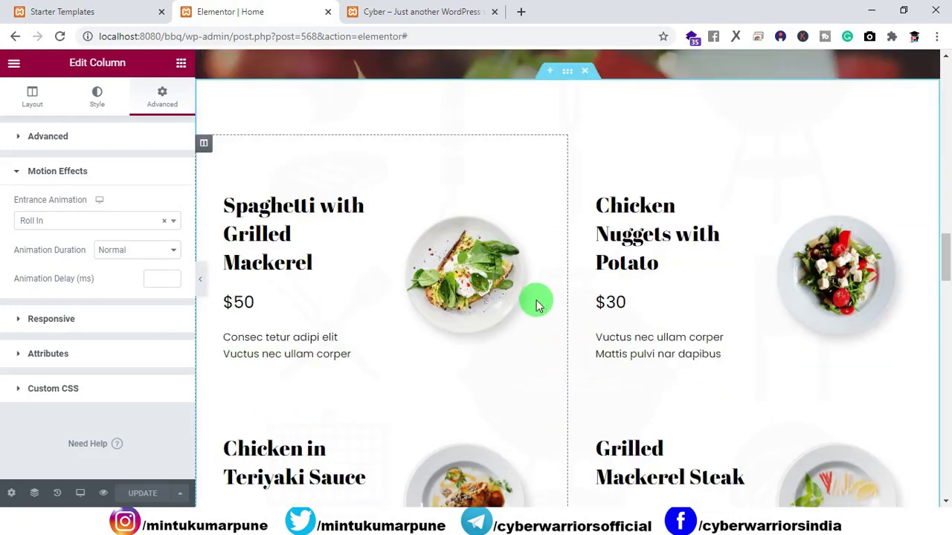
click(224, 195)
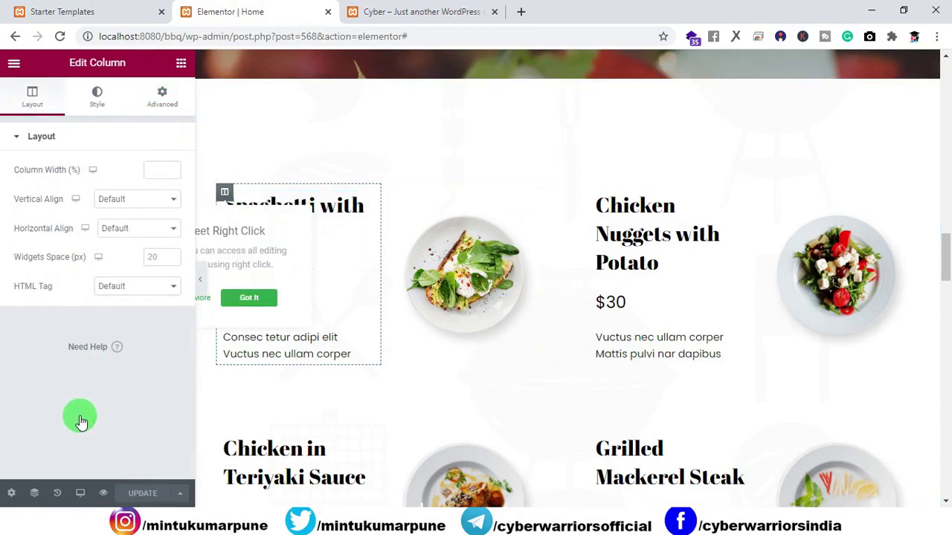
click(65, 379)
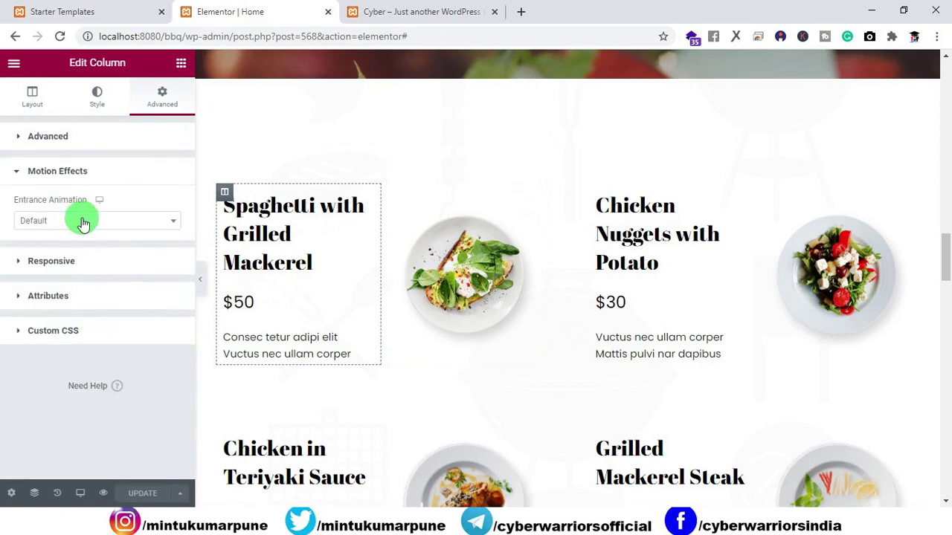
click(81, 218)
scroll(81, 298, down, 3)
scroll(82, 305, down, 5)
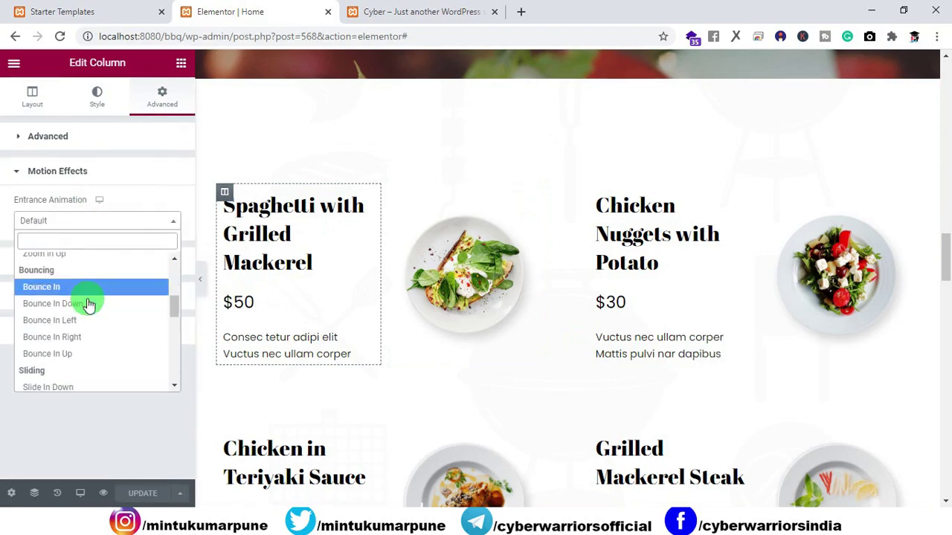
click(67, 346)
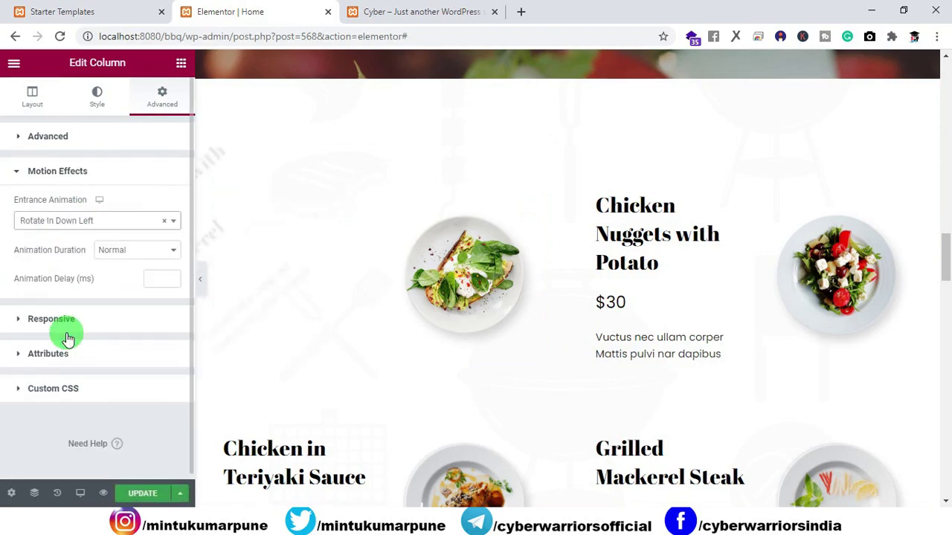
Step: Set the entrance animation of the "Spaghetti with Grilled Mackerel" text column and its adjacent plate photo column to Rotate In, and update the page
click(80, 221)
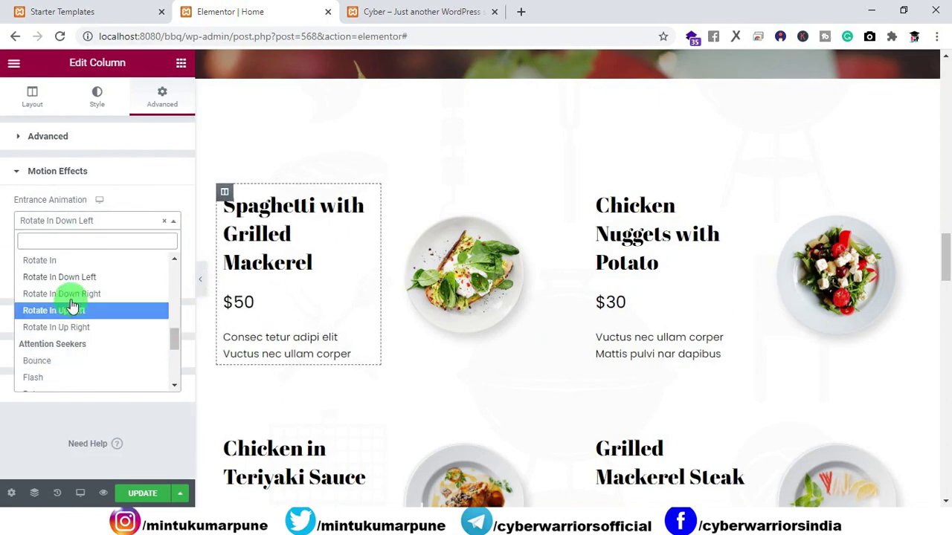
click(65, 260)
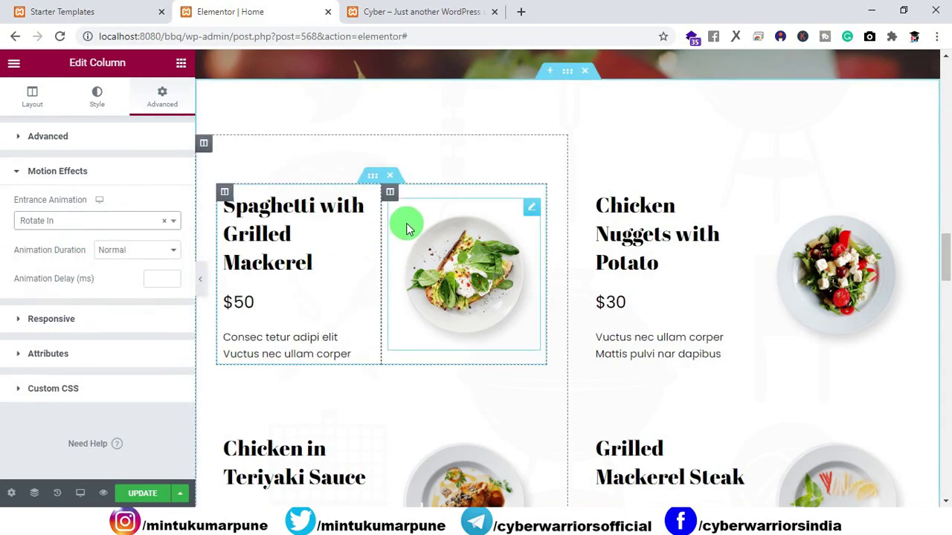
click(390, 193)
click(153, 104)
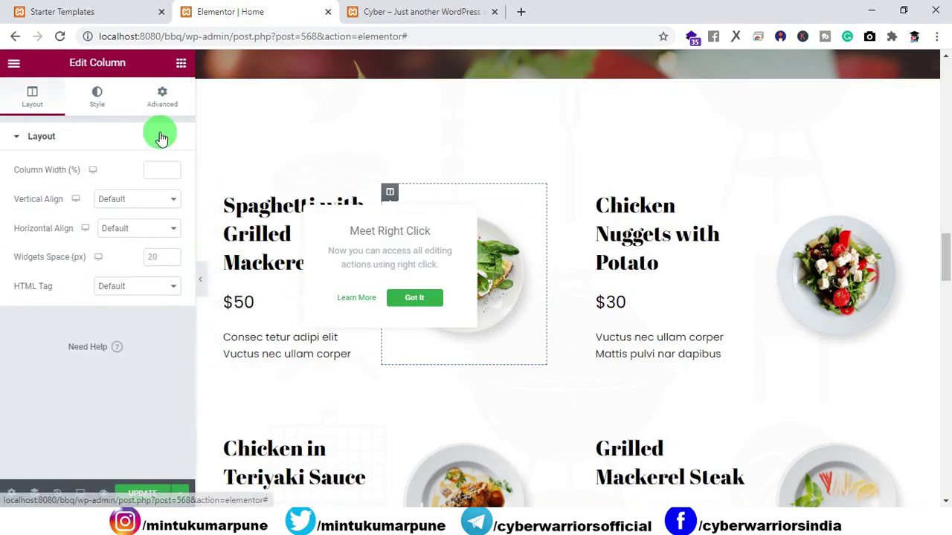
click(63, 377)
click(106, 221)
scroll(97, 297, down, 5)
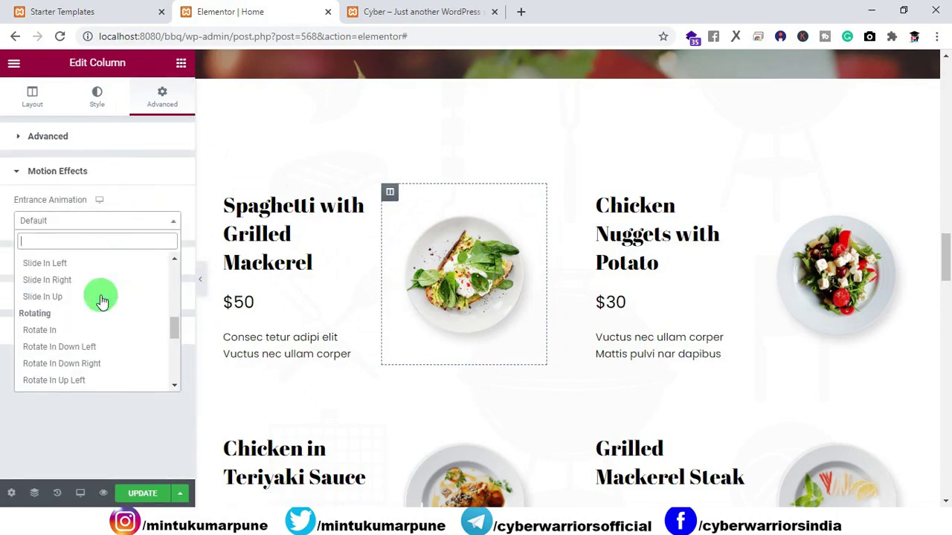
click(79, 333)
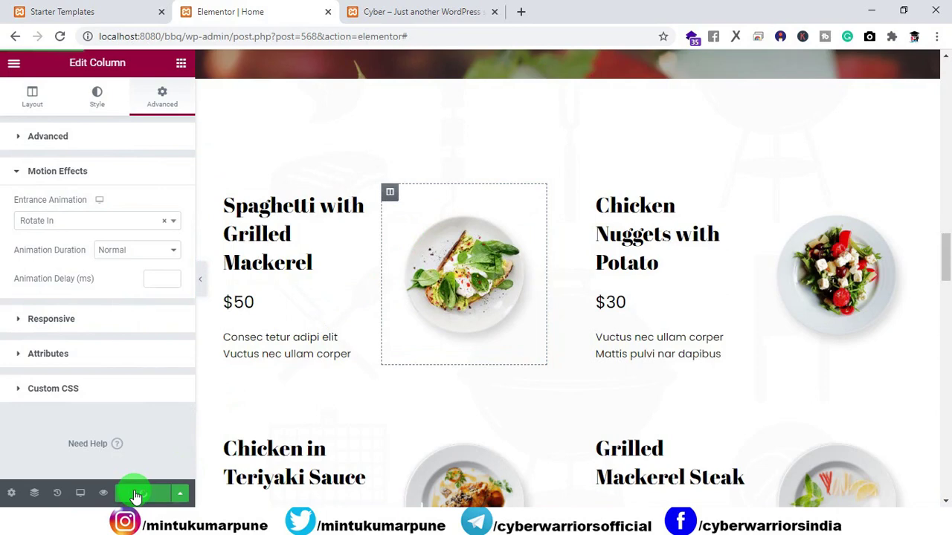
Step: Check the menu dishes' entrance animations on the live home page, and return to the page header
click(394, 16)
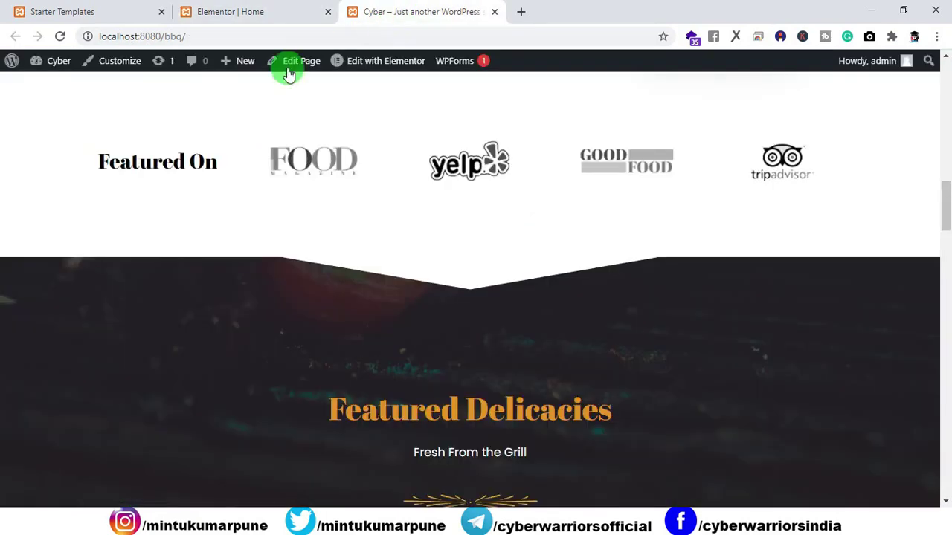
scroll(272, 189, down, 8)
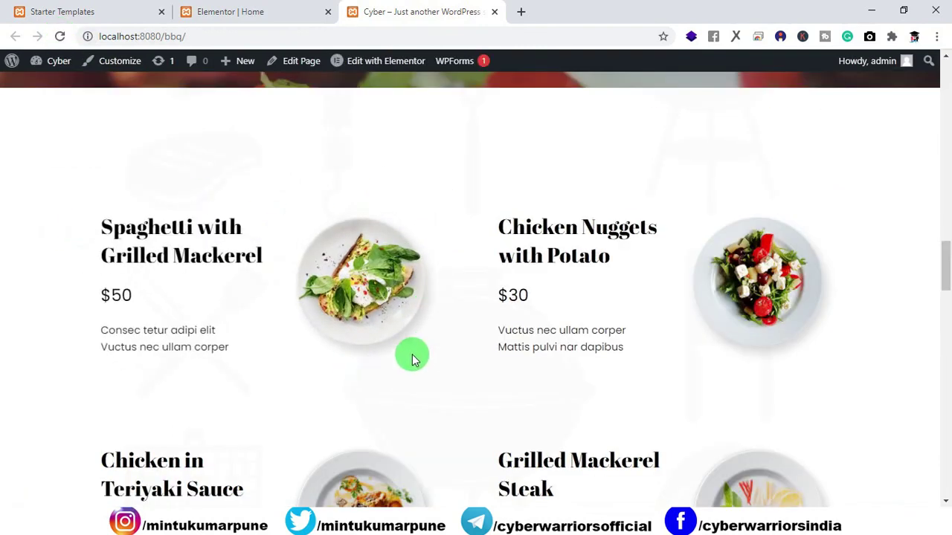
drag(947, 256, 947, 258)
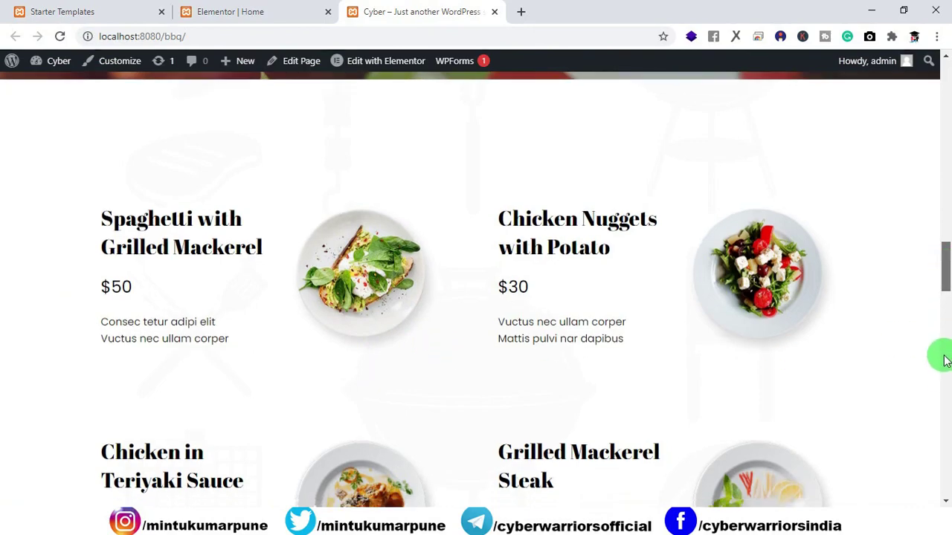
drag(948, 429, 949, 217)
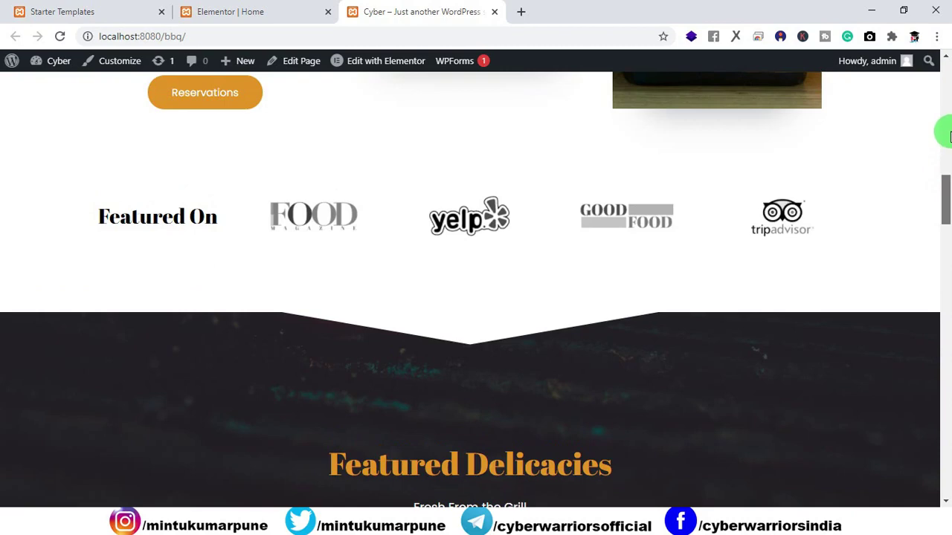
click(948, 101)
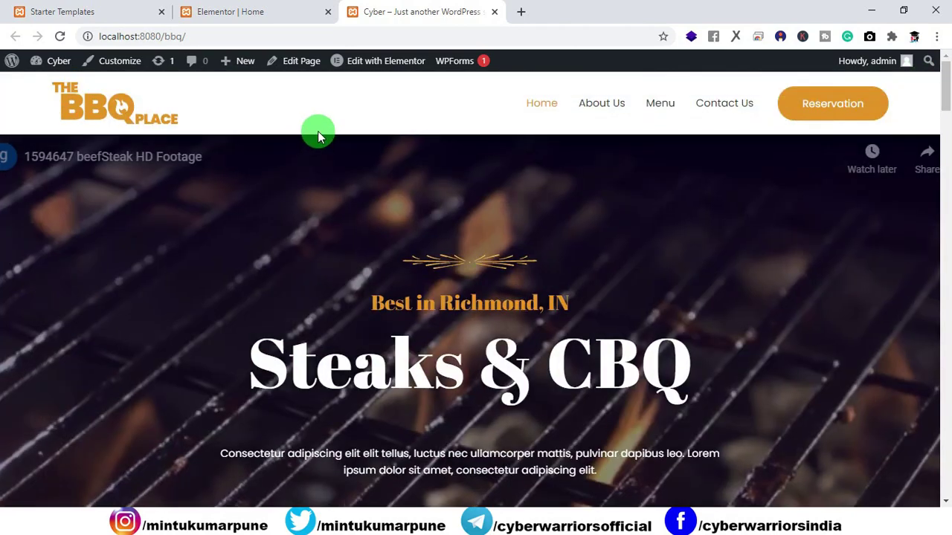
Step: Visit the site's About Us page, open it for Elementor editing in a new tab, and close the Home page's editor
click(601, 105)
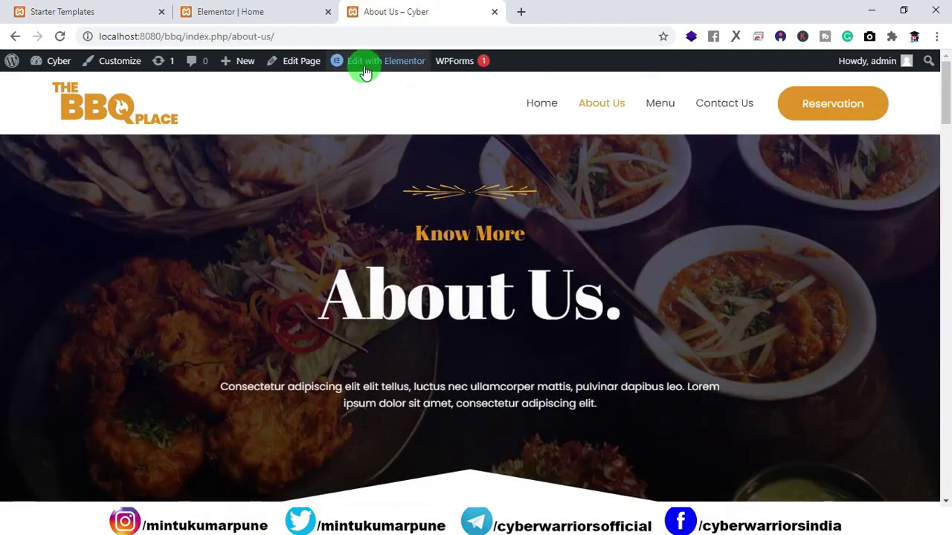
right_click(363, 64)
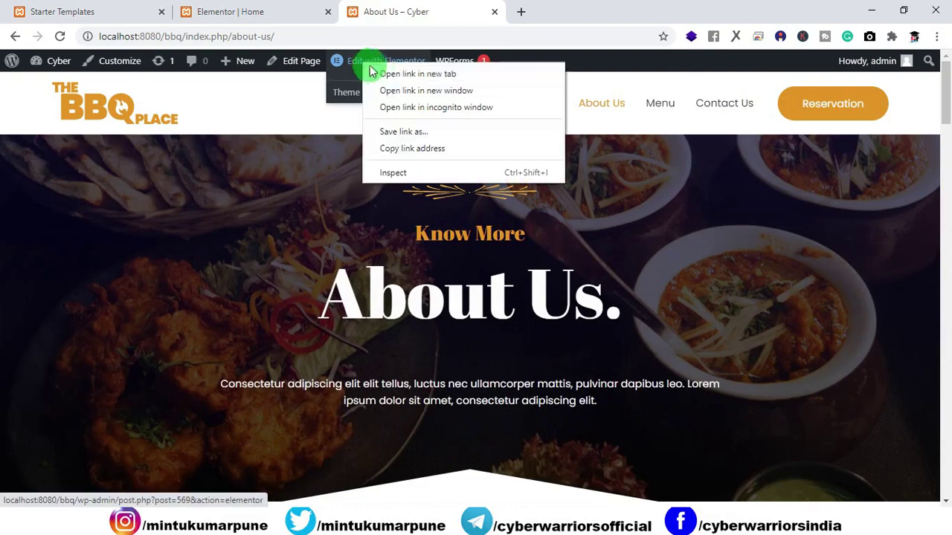
click(556, 73)
click(546, 17)
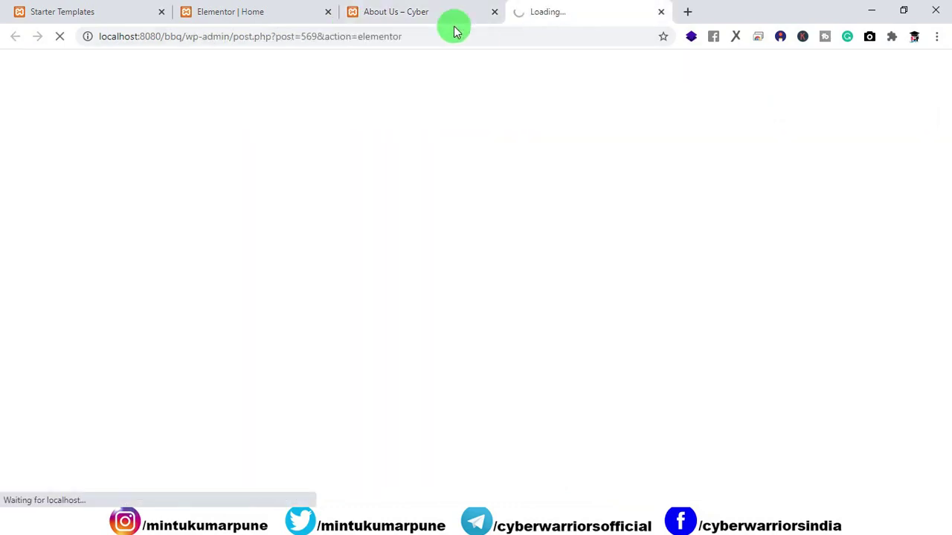
click(327, 12)
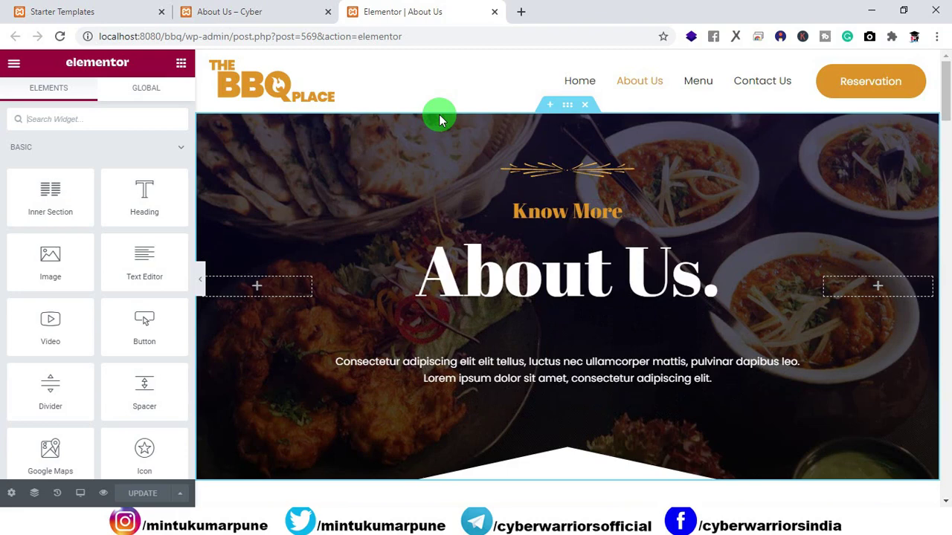
Step: Change the About Us page's main heading to "About Us.."
click(507, 274)
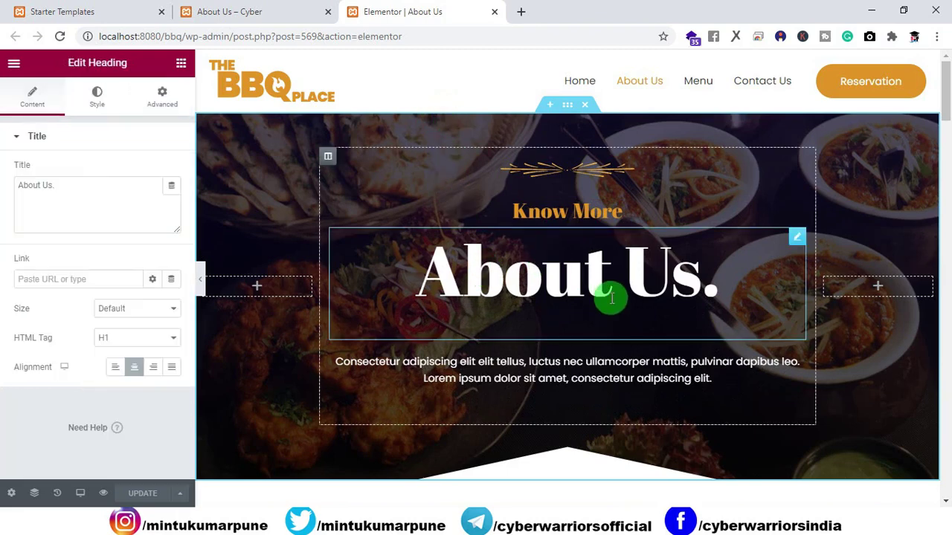
text(.)
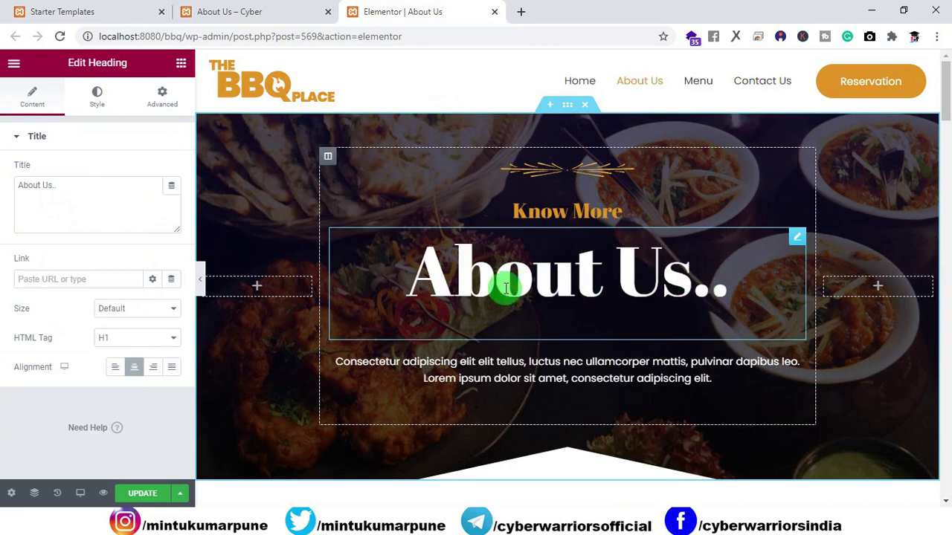
Step: Apply a Bounce In Right entrance animation to the two-paragraph text column above the image slider, and update the page
scroll(505, 288, down, 10)
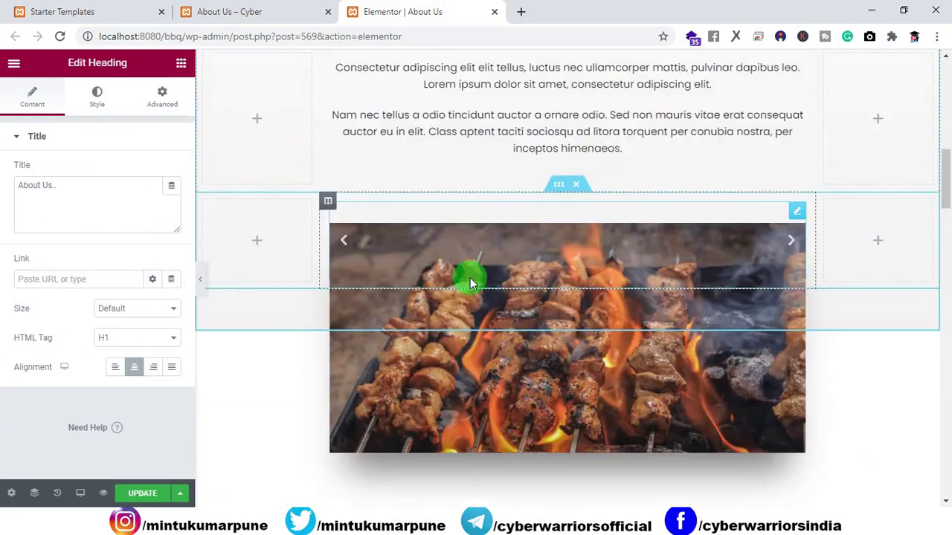
scroll(470, 278, up, 2)
click(325, 182)
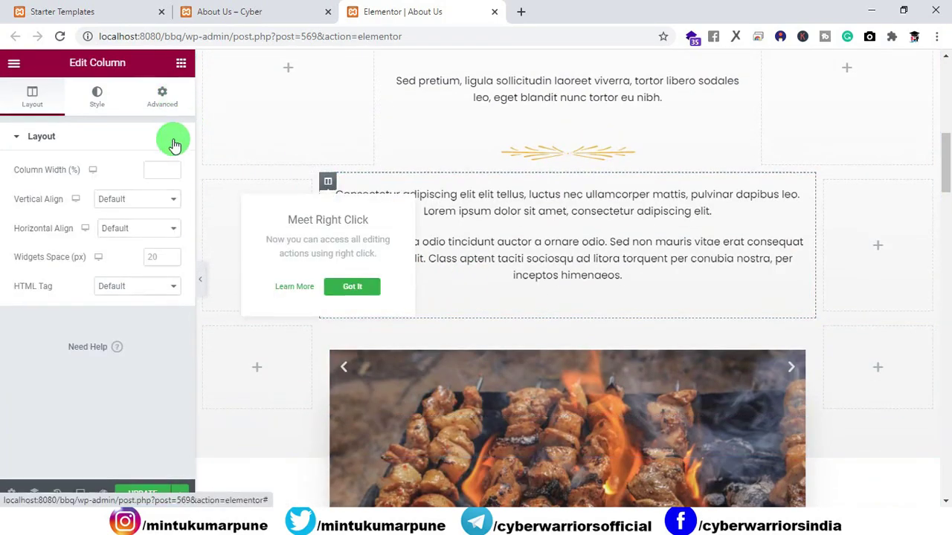
click(162, 97)
click(79, 377)
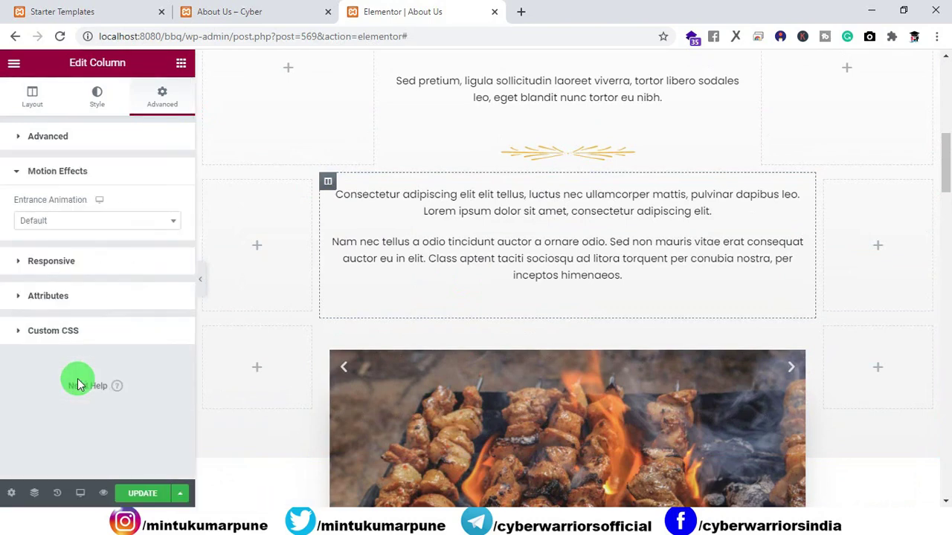
click(66, 220)
scroll(74, 313, down, 3)
click(71, 334)
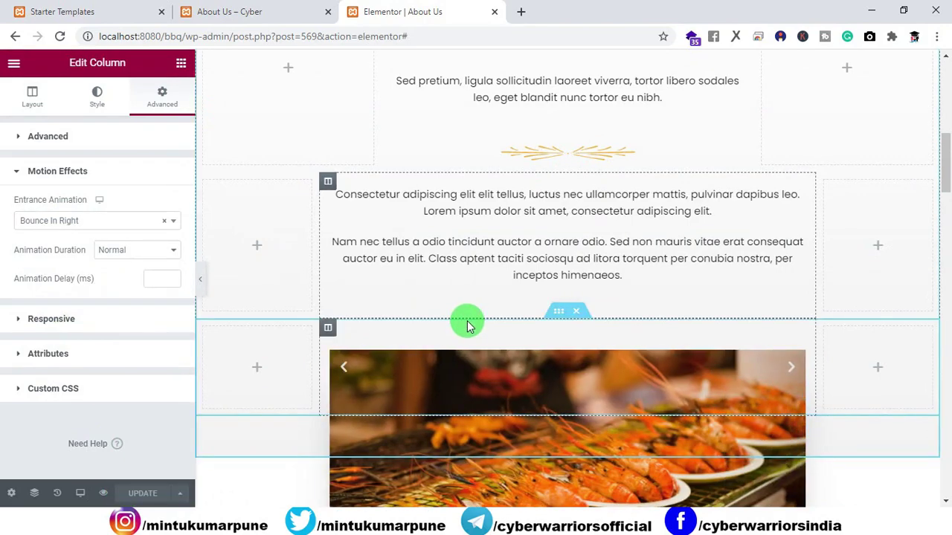
Step: Close the About Us editor and open the theme Customizer from the WordPress dashboard
scroll(467, 320, up, 8)
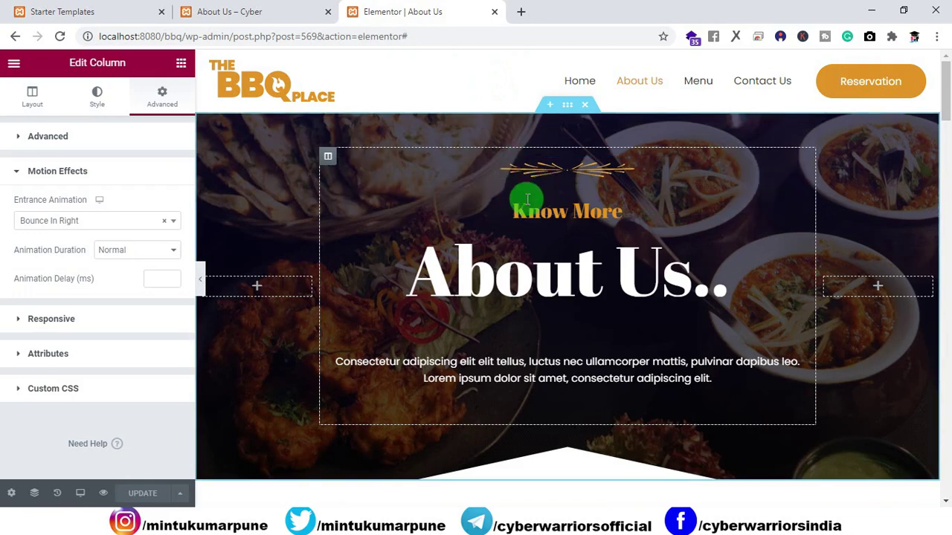
click(494, 15)
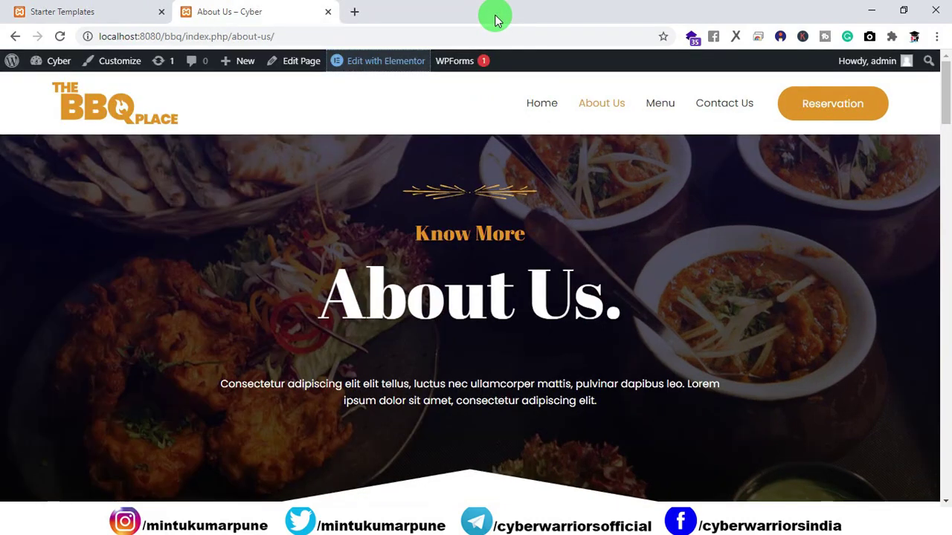
click(52, 13)
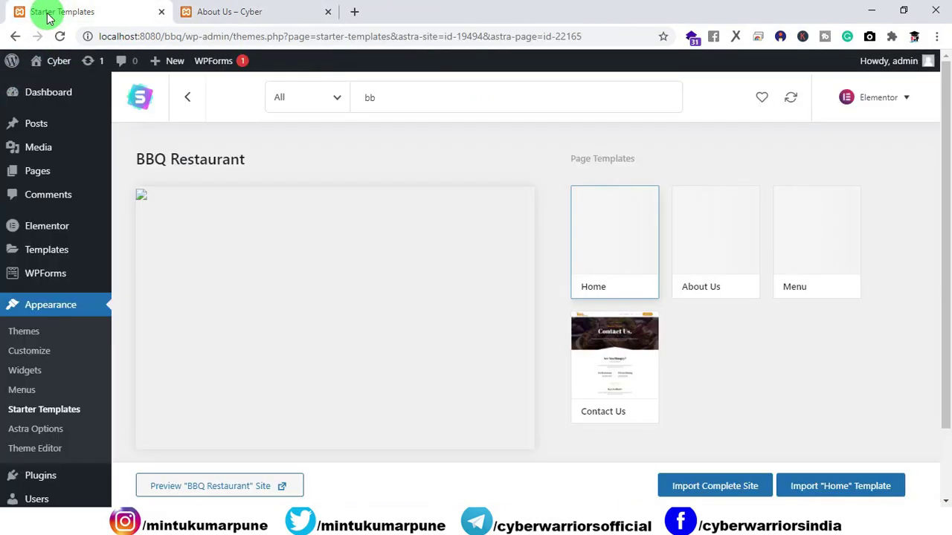
click(50, 93)
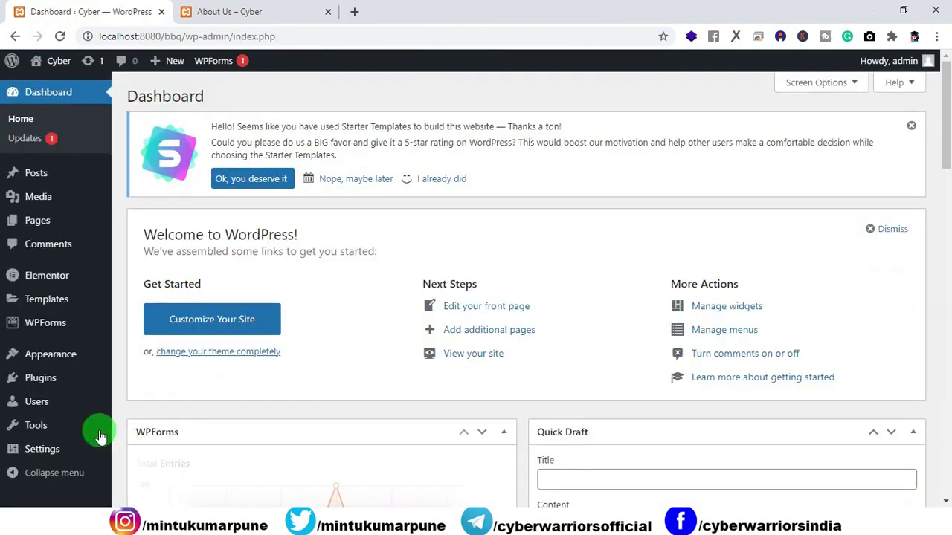
mouse_move(39, 362)
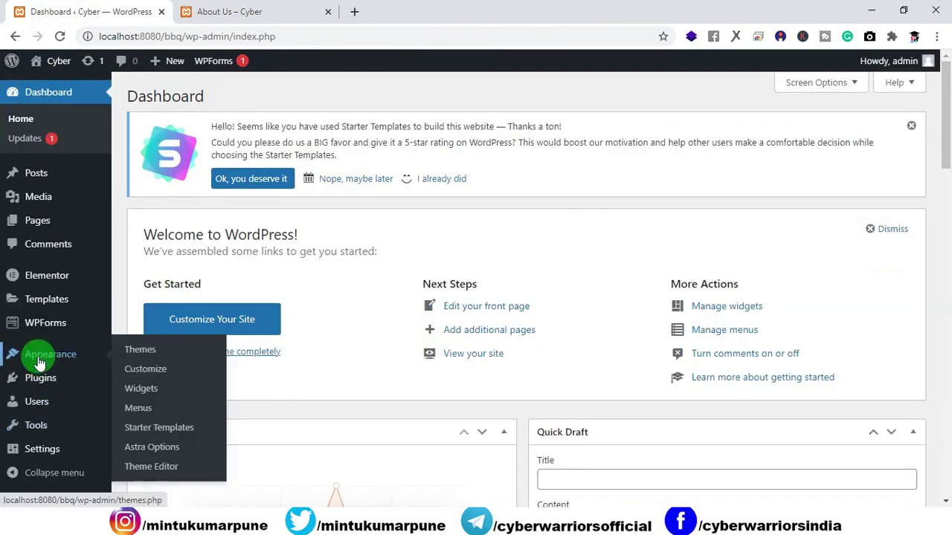
click(140, 375)
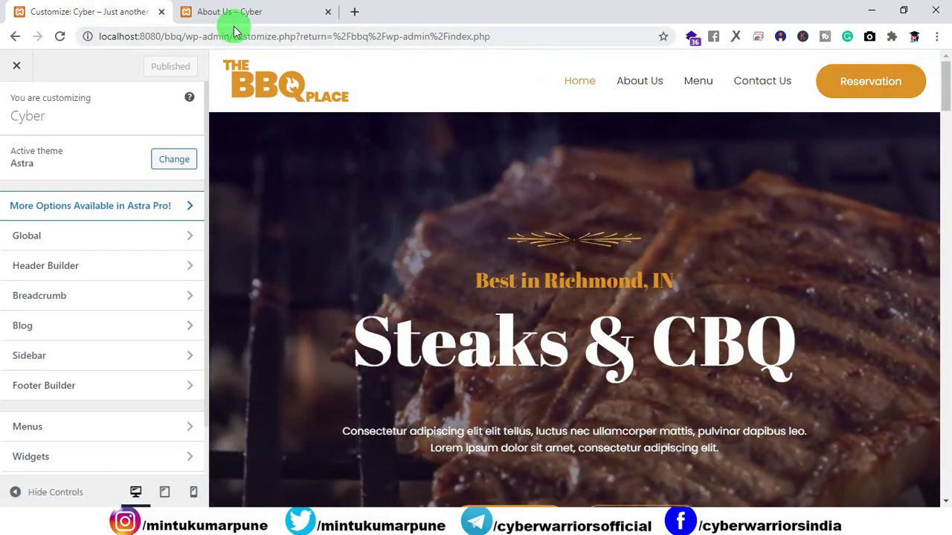
Step: Open the Logo settings in the Customizer's Header Builder and start selecting a site icon
click(186, 20)
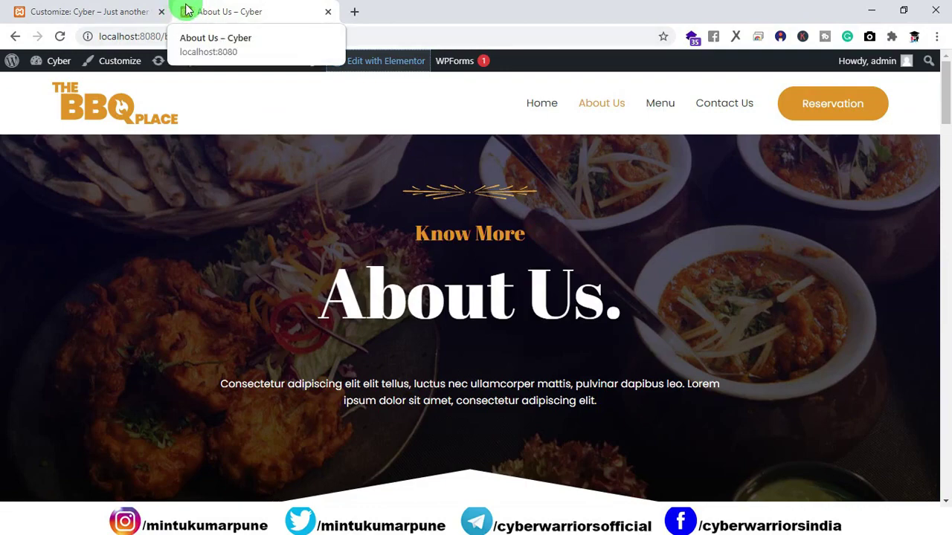
click(37, 13)
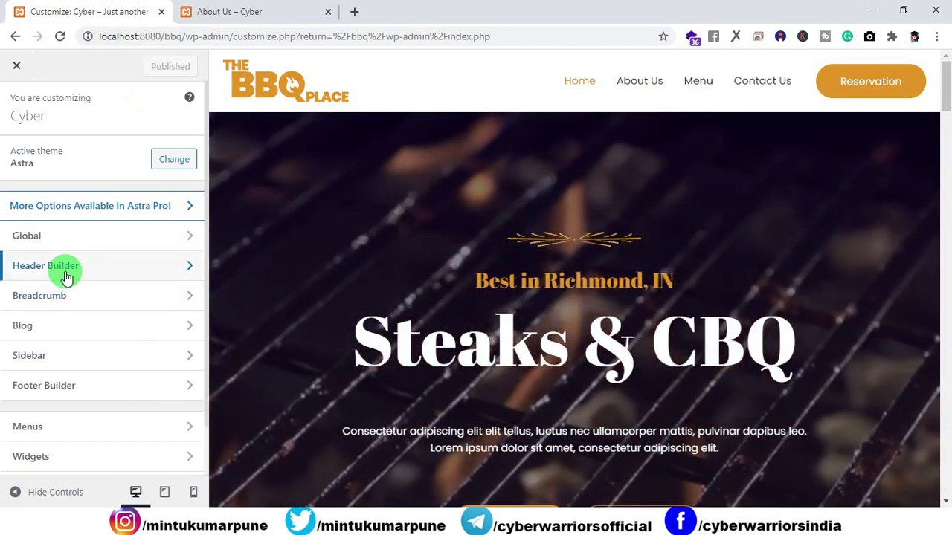
click(65, 273)
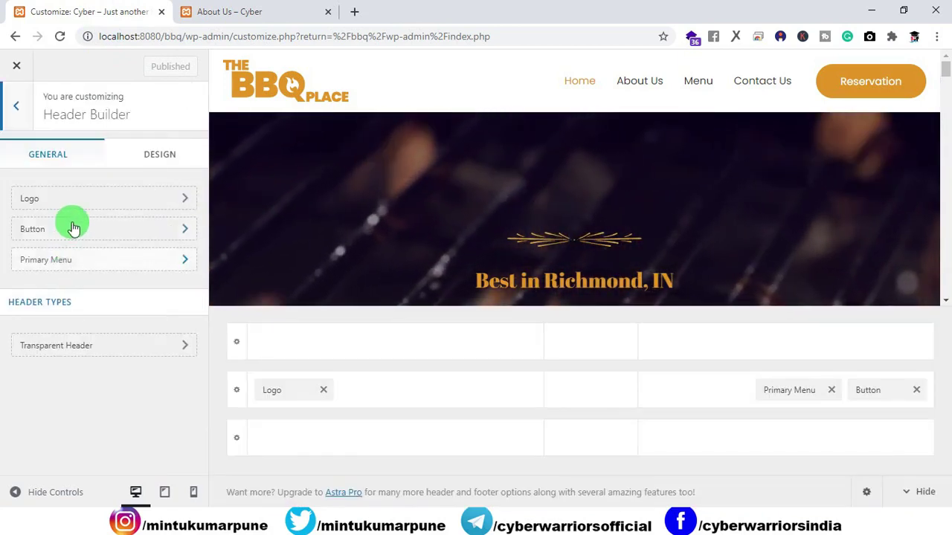
click(74, 199)
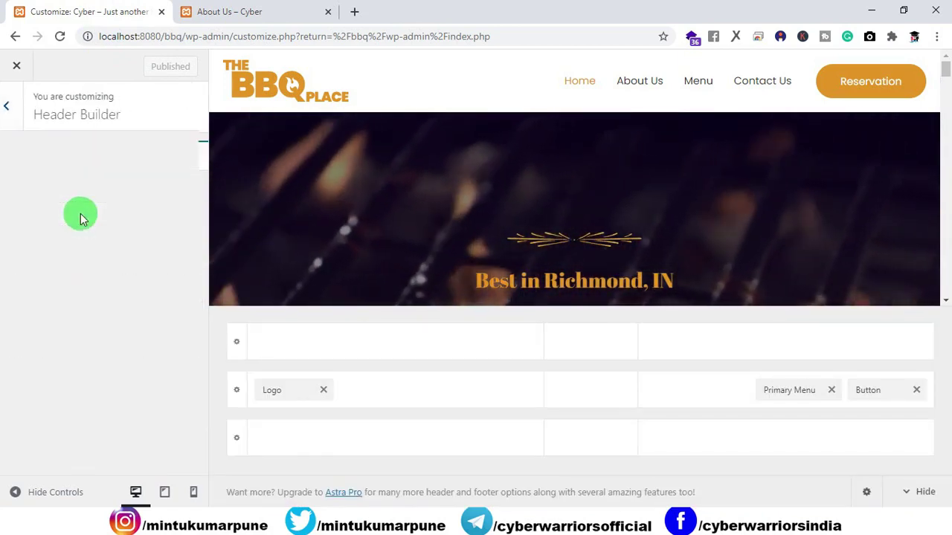
scroll(92, 259, down, 3)
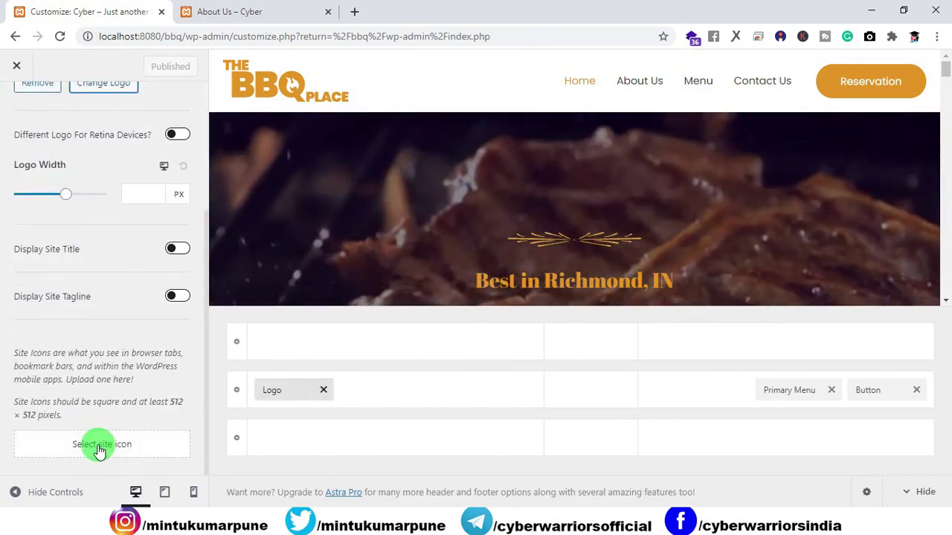
click(98, 445)
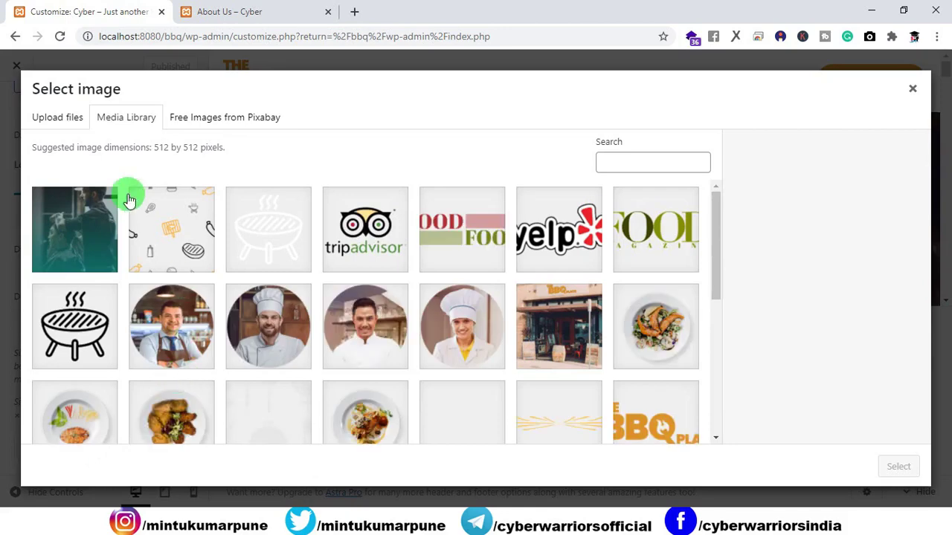
Step: Set the black barbecue grill image from the media library as the site icon, publish, and check the live site
click(62, 121)
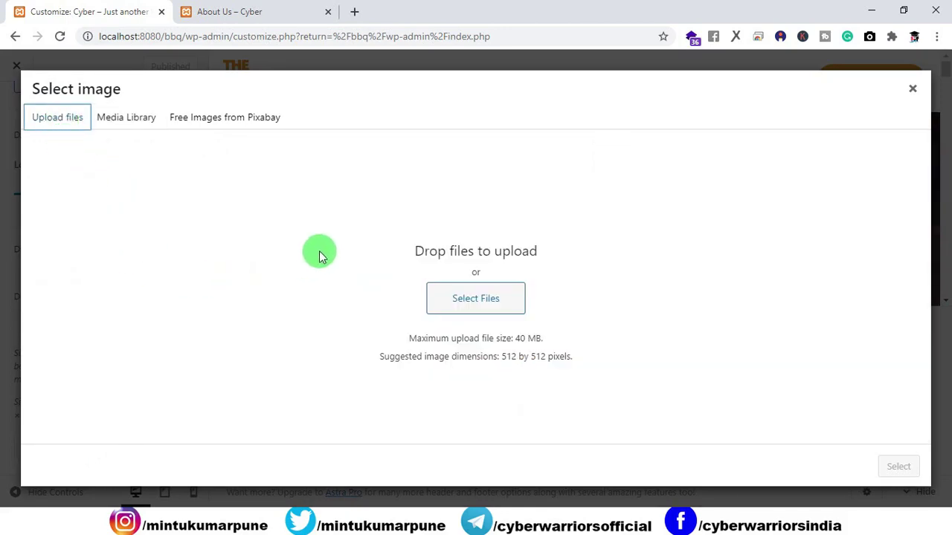
click(113, 123)
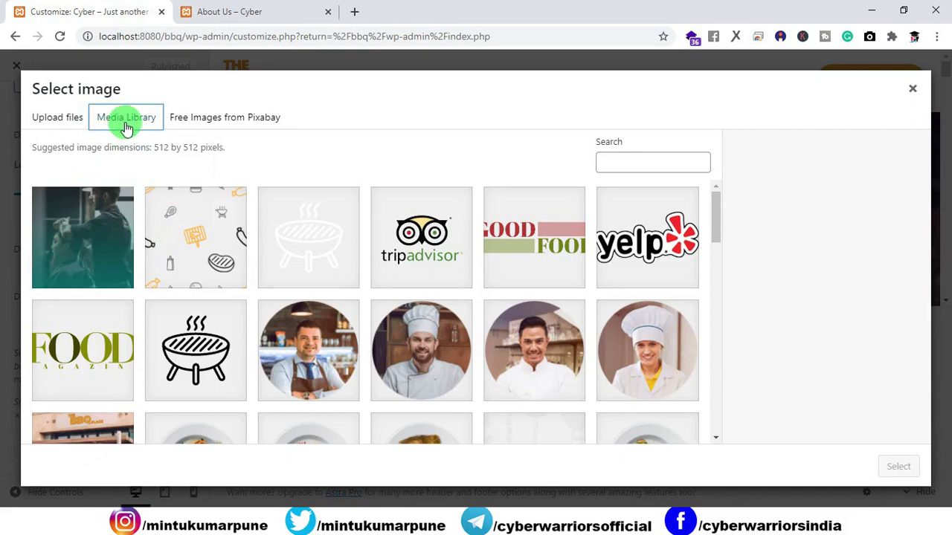
scroll(416, 286, down, 6)
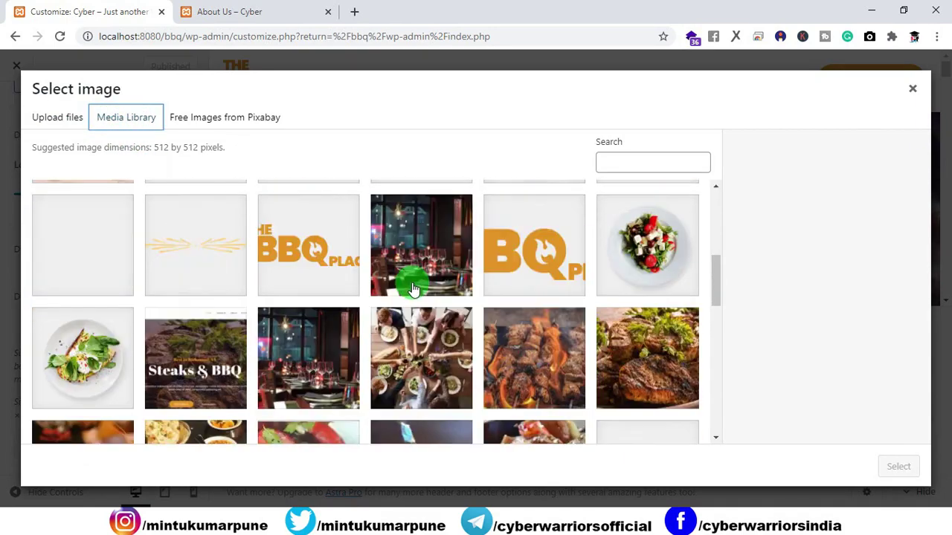
scroll(414, 290, up, 3)
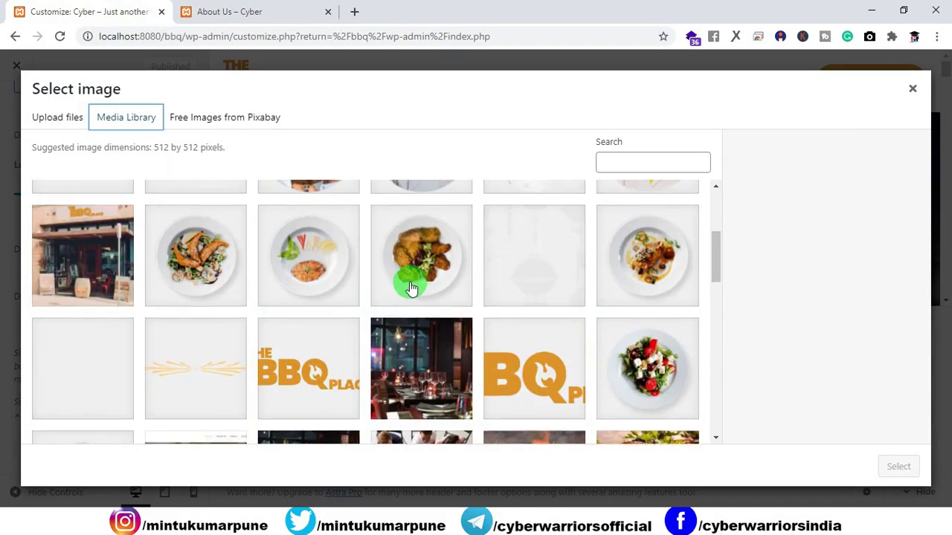
scroll(412, 290, up, 2)
click(170, 274)
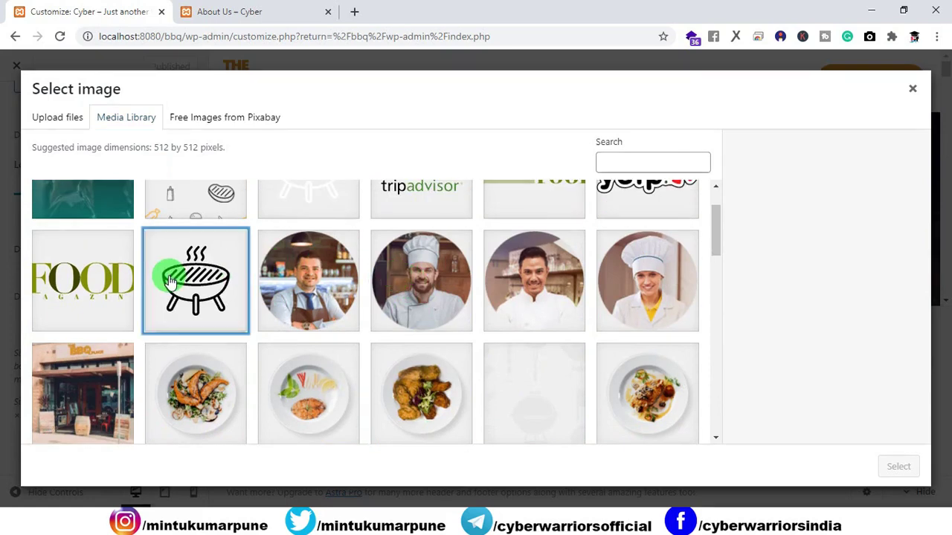
click(896, 467)
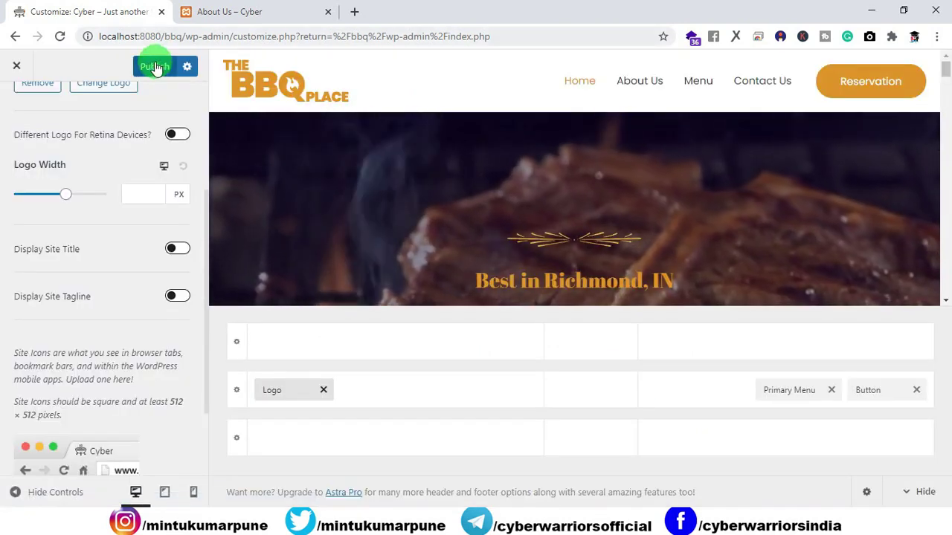
click(154, 67)
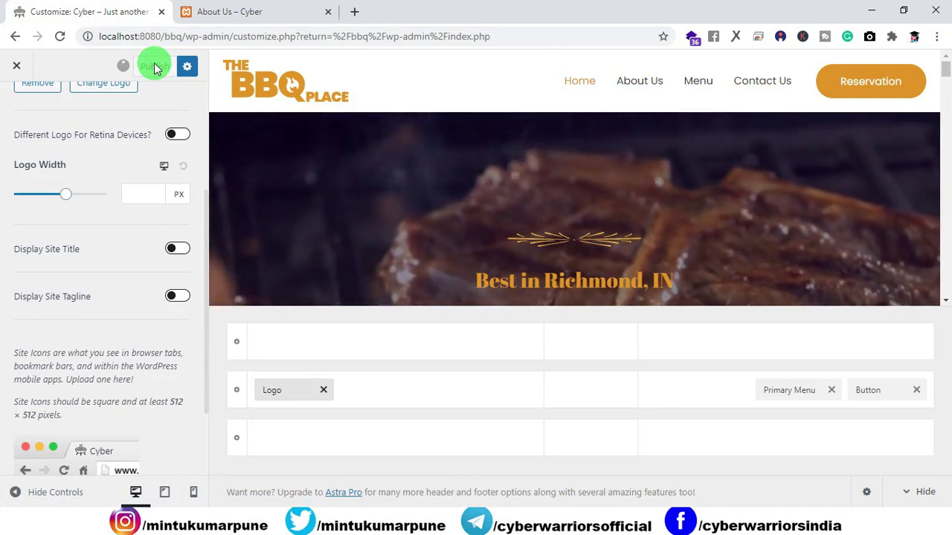
click(200, 13)
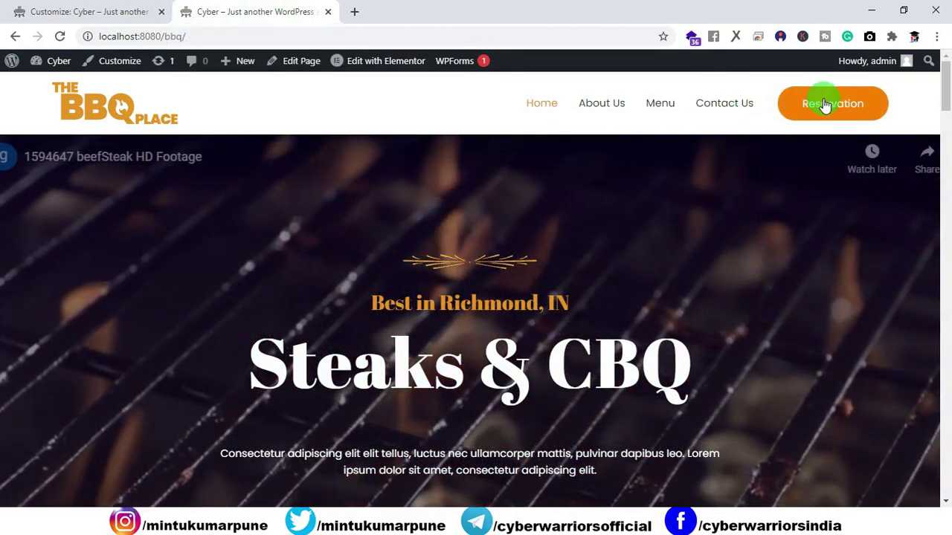
Step: Remove the Reservation button from the Header Builder's row beside the Primary Menu, and publish the change
click(94, 19)
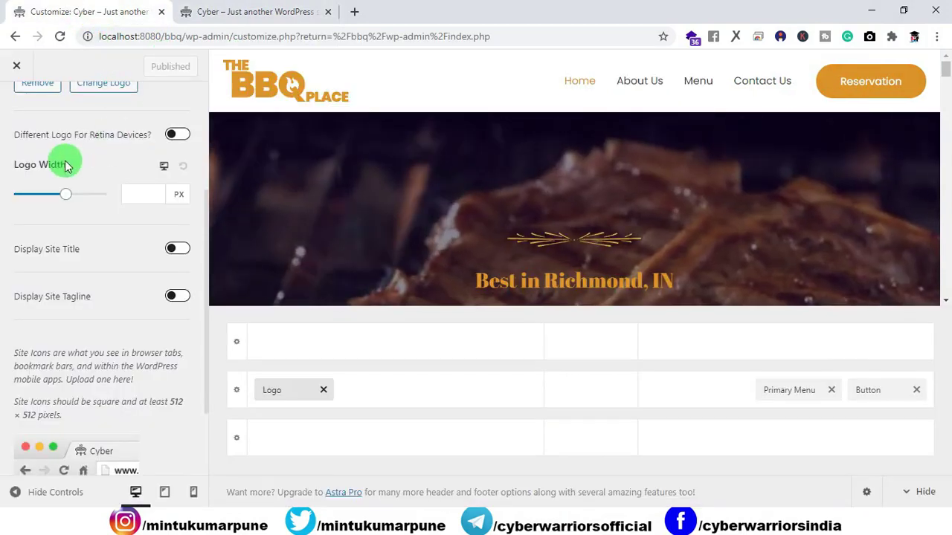
scroll(41, 127, up, 3)
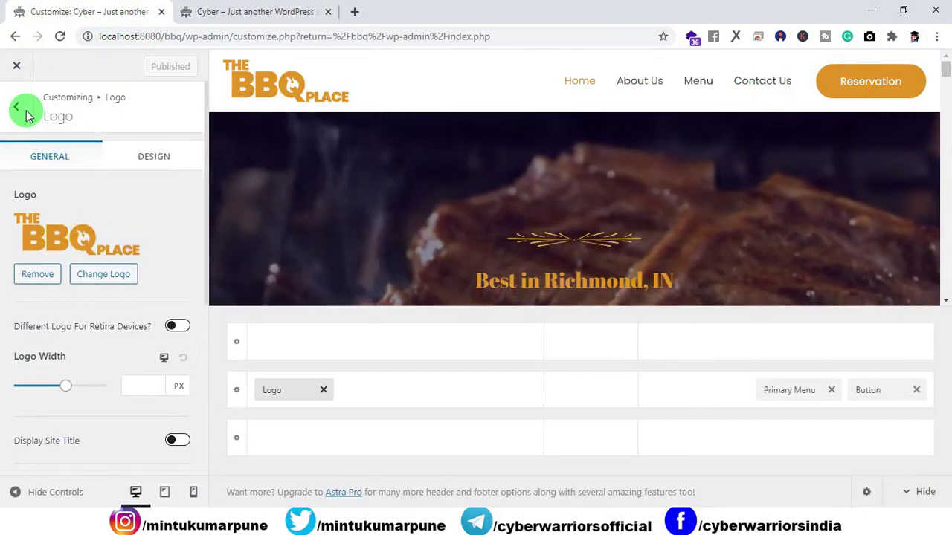
click(16, 104)
click(16, 106)
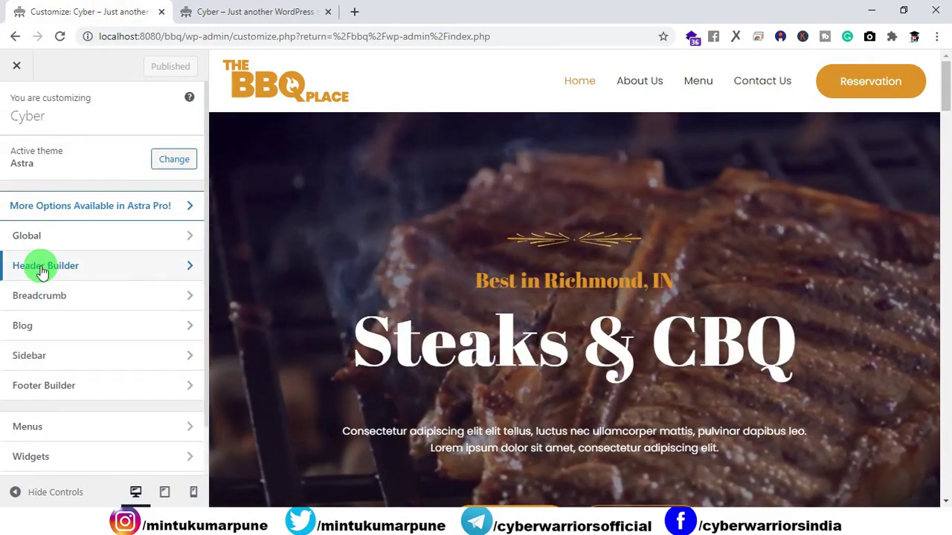
click(41, 270)
click(50, 260)
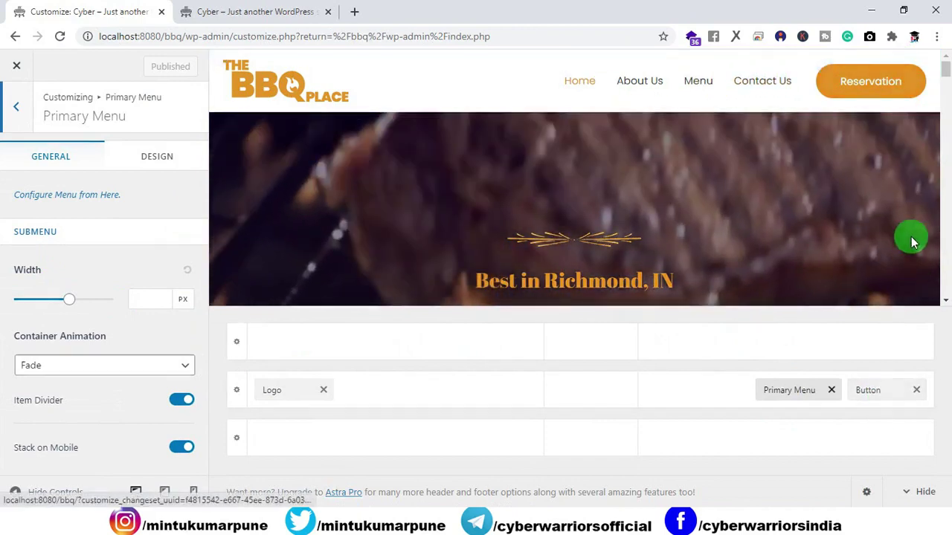
click(918, 393)
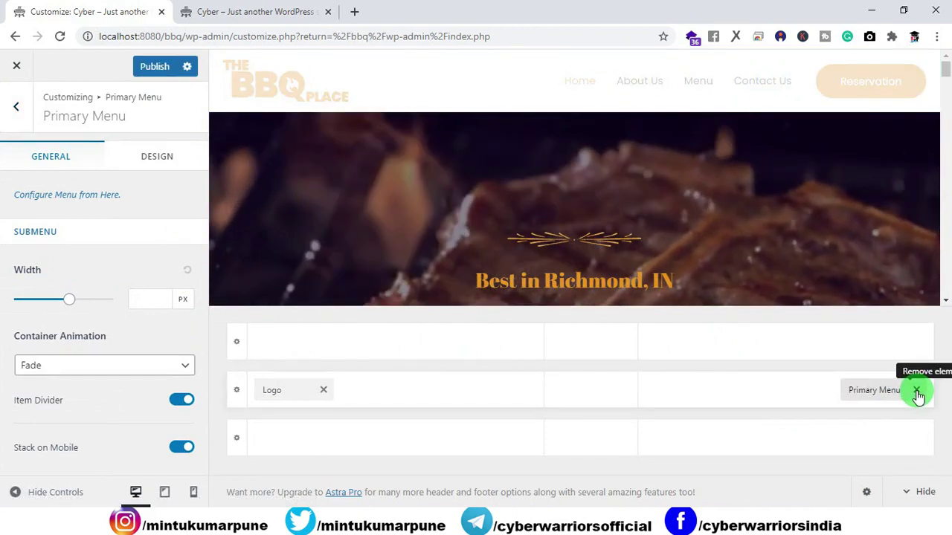
click(160, 68)
Step: Reload the live home page and check its header and the sections down to Featured On
click(265, 12)
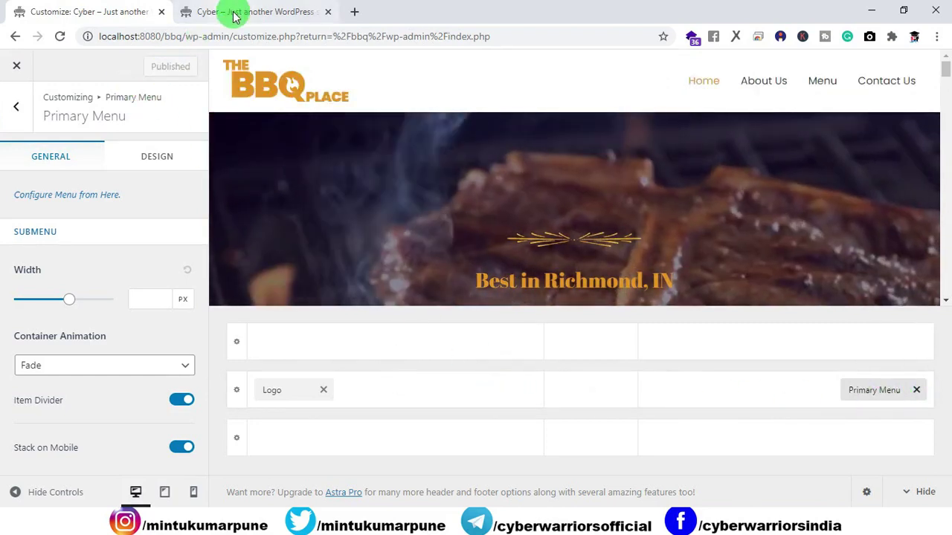
click(61, 36)
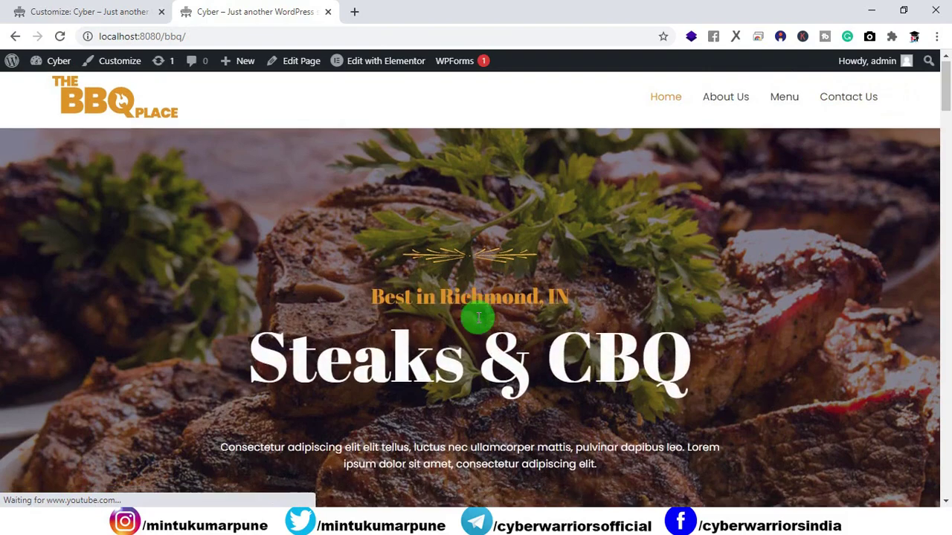
scroll(478, 318, down, 13)
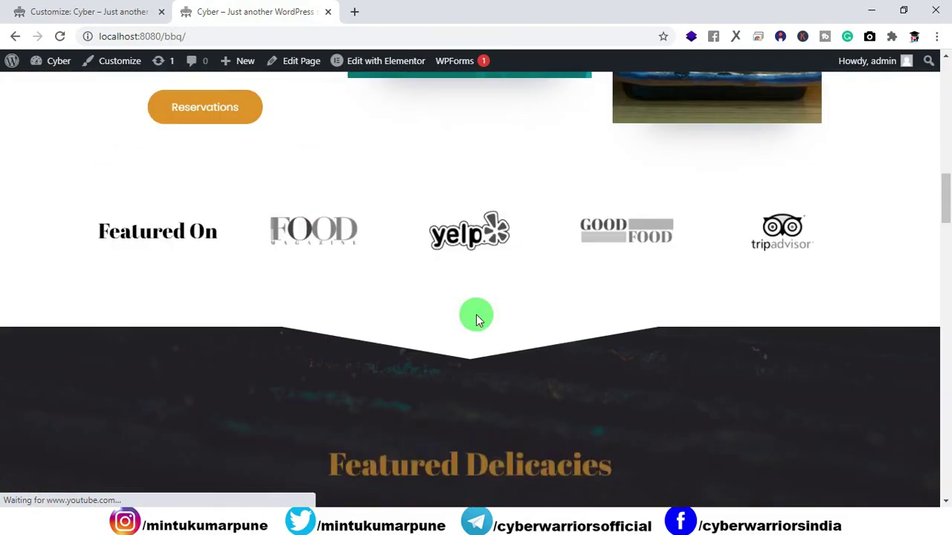
scroll(476, 314, up, 13)
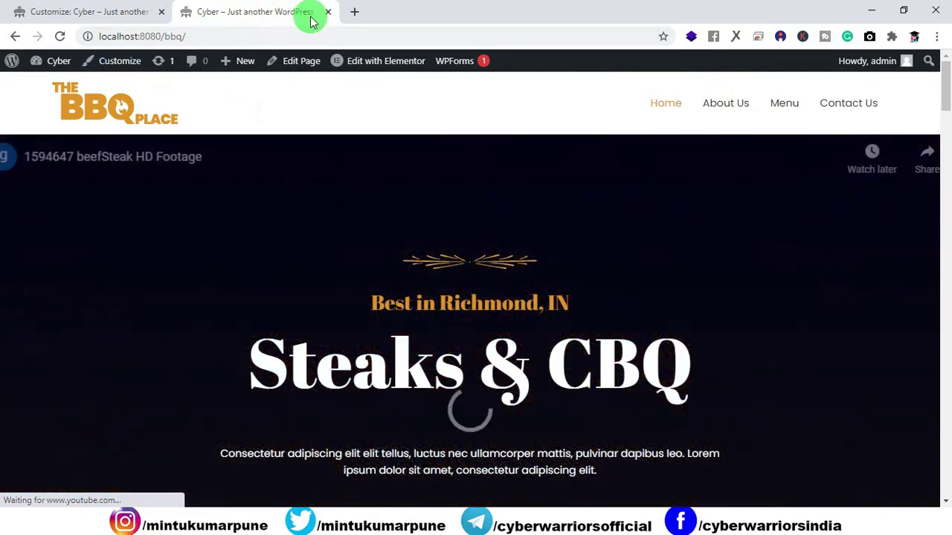
Step: Leave the Customizer, set the site title to BBQ in General Settings, clear the tagline, and save
click(93, 17)
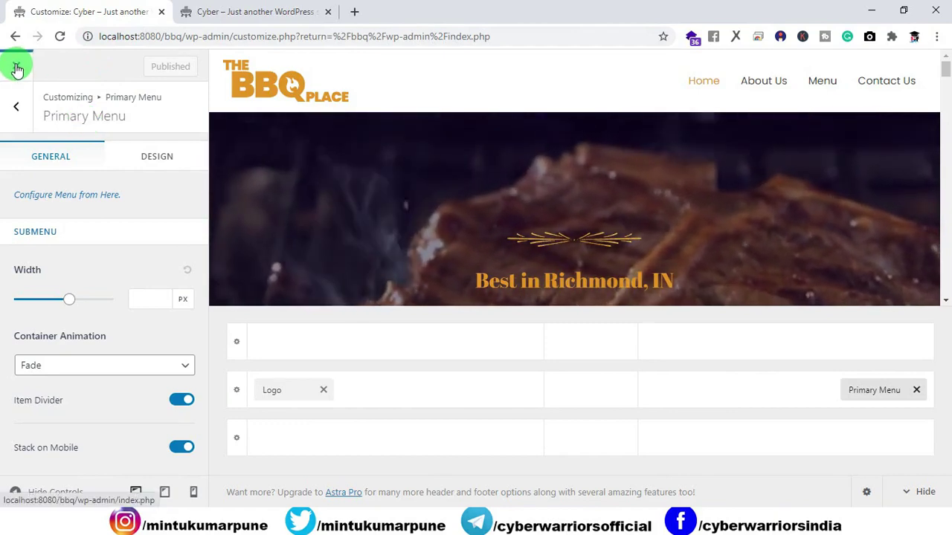
click(17, 69)
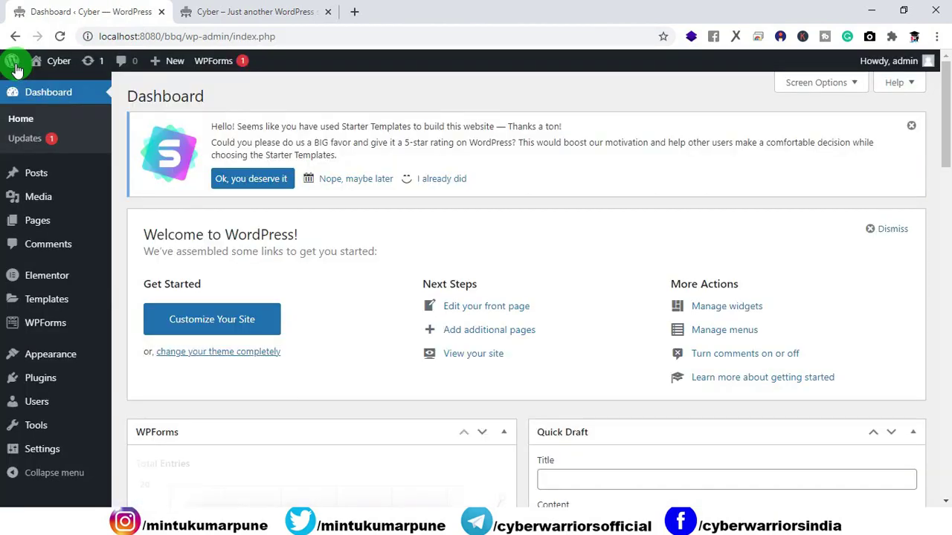
mouse_move(16, 67)
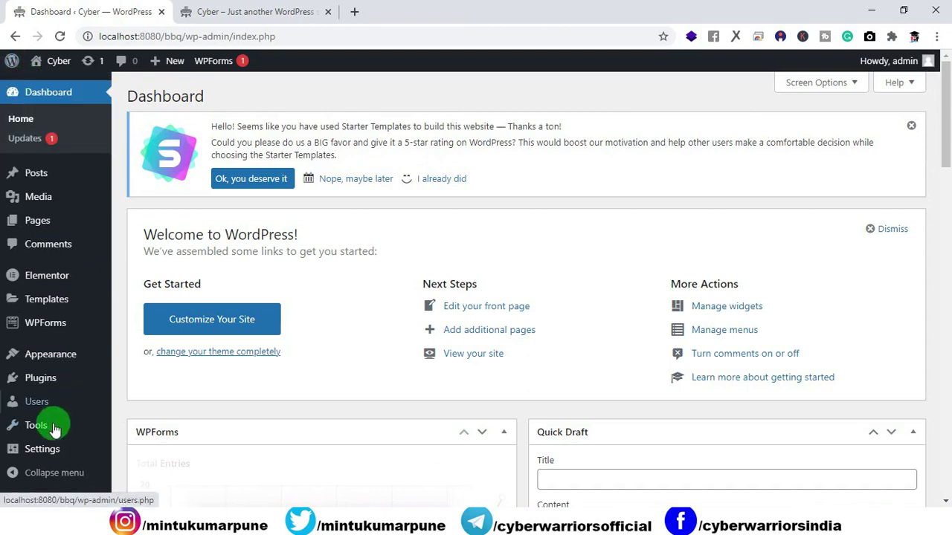
click(43, 450)
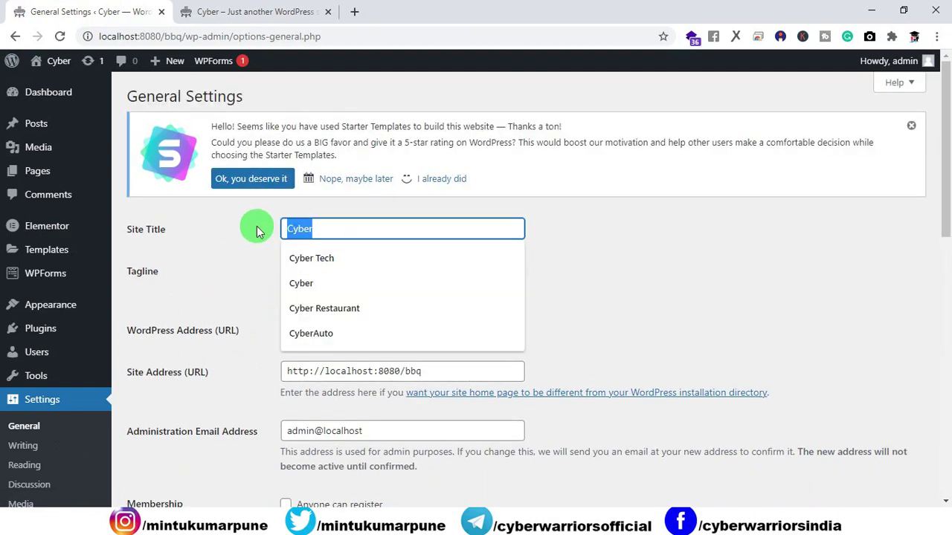
text(BBQ)
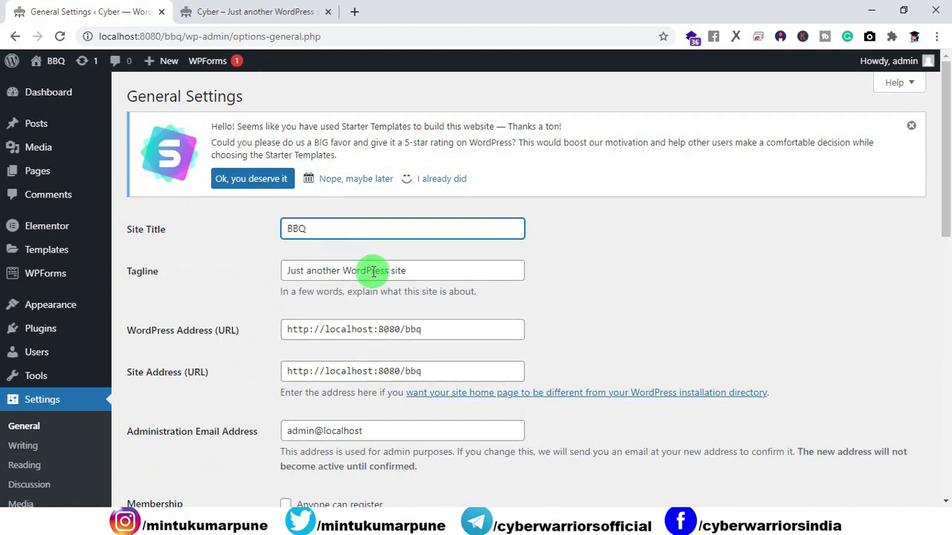
triple_click(401, 272)
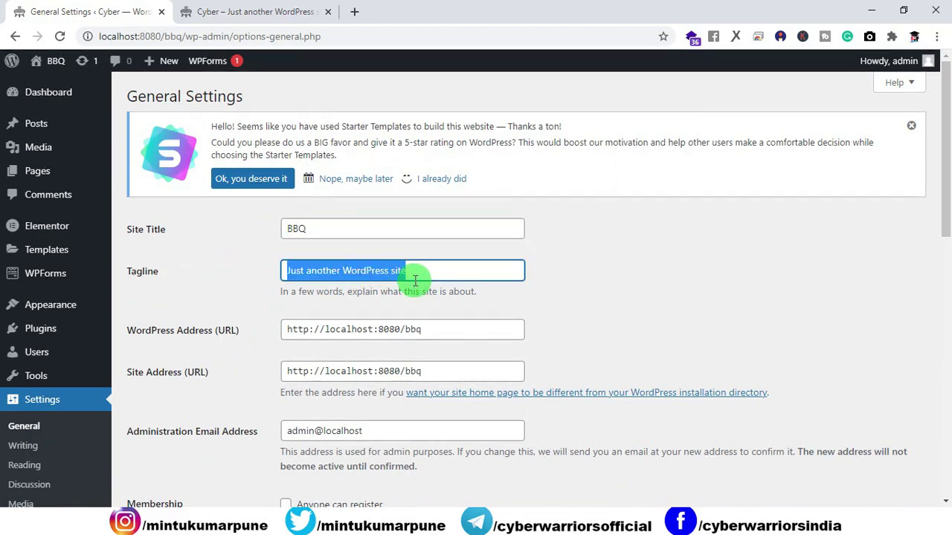
key(BackSpace)
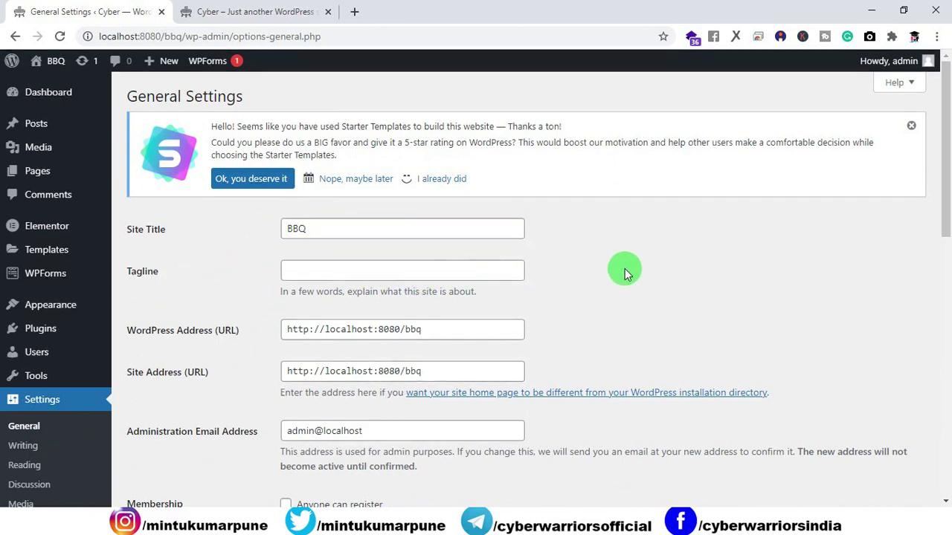
scroll(616, 274, down, 3)
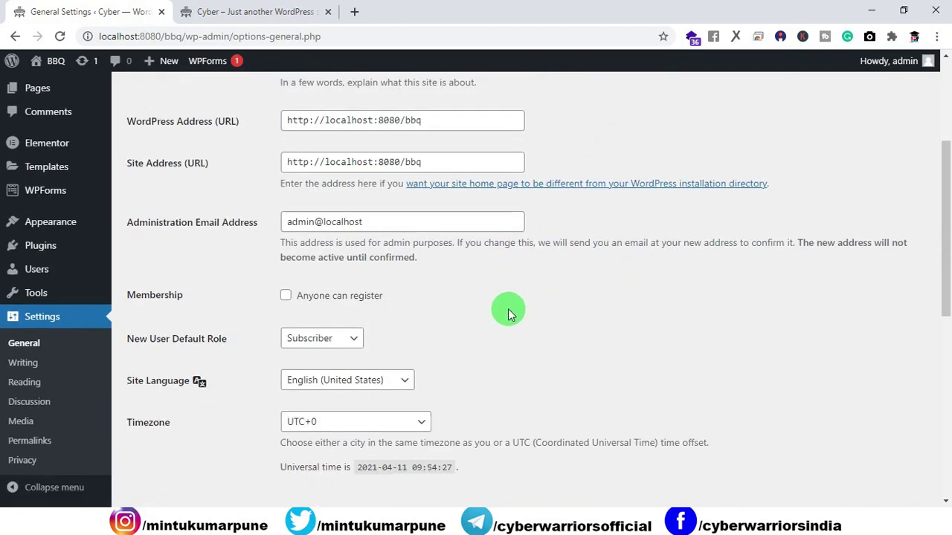
scroll(508, 309, down, 8)
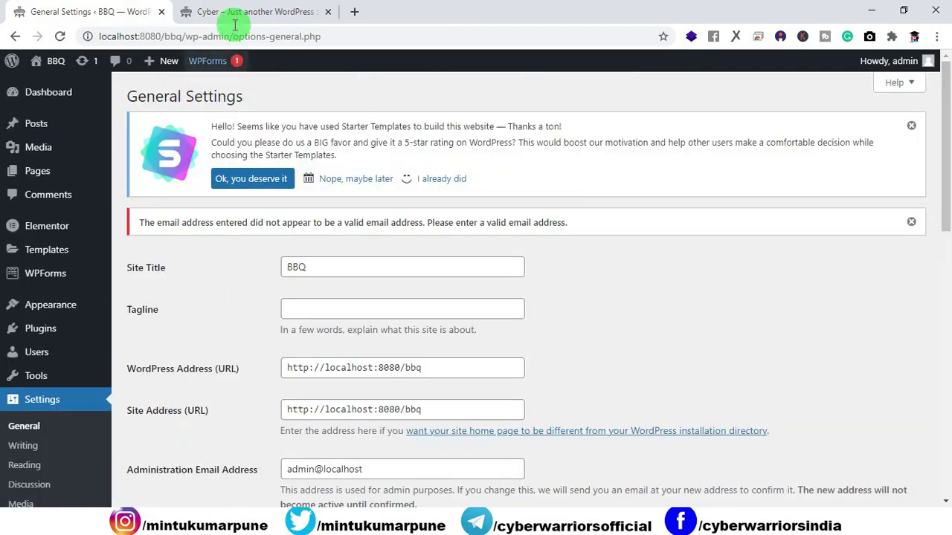
Step: Reload the live home page to check its browser title and hero section
click(245, 16)
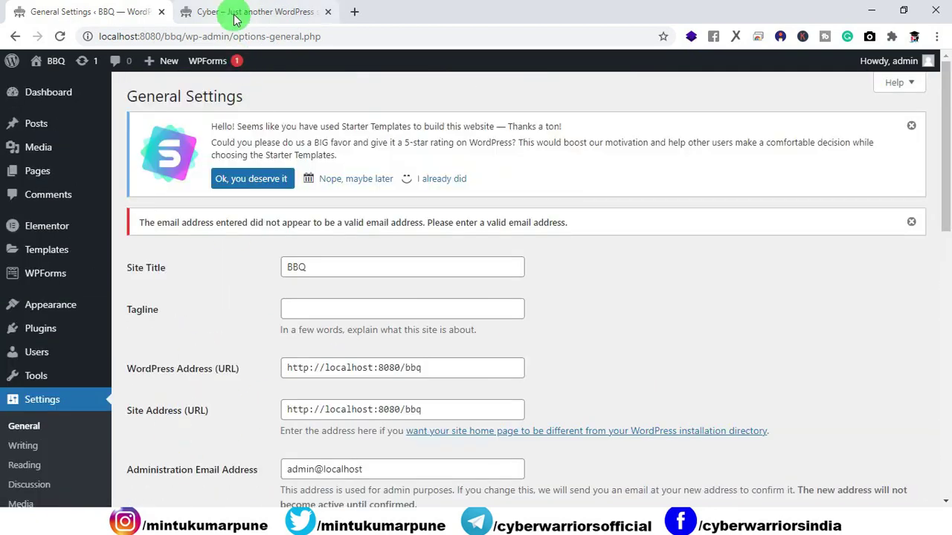
click(61, 37)
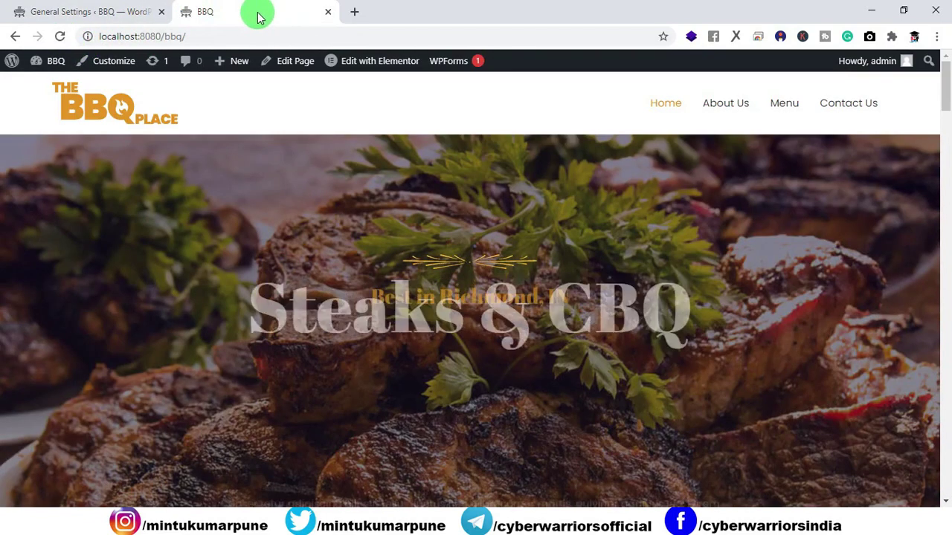
click(523, 263)
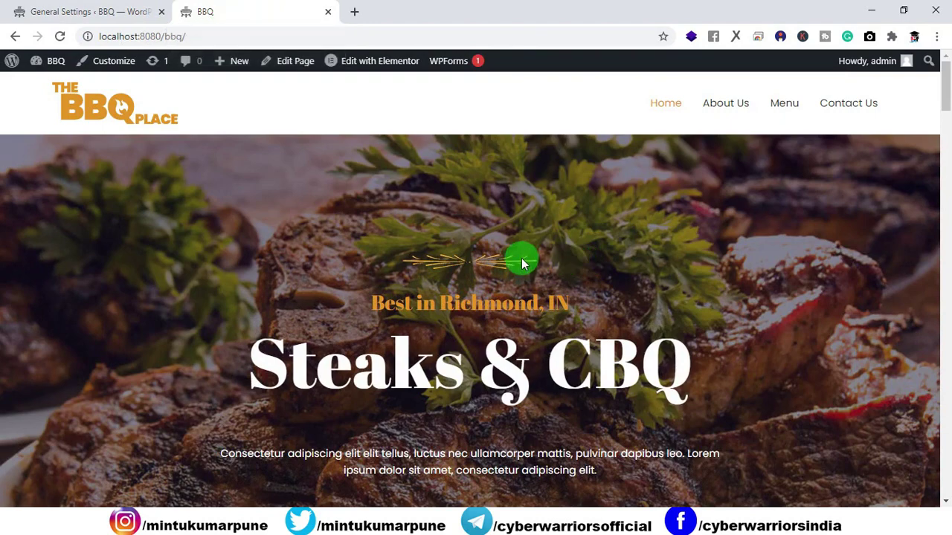
scroll(523, 260, down, 2)
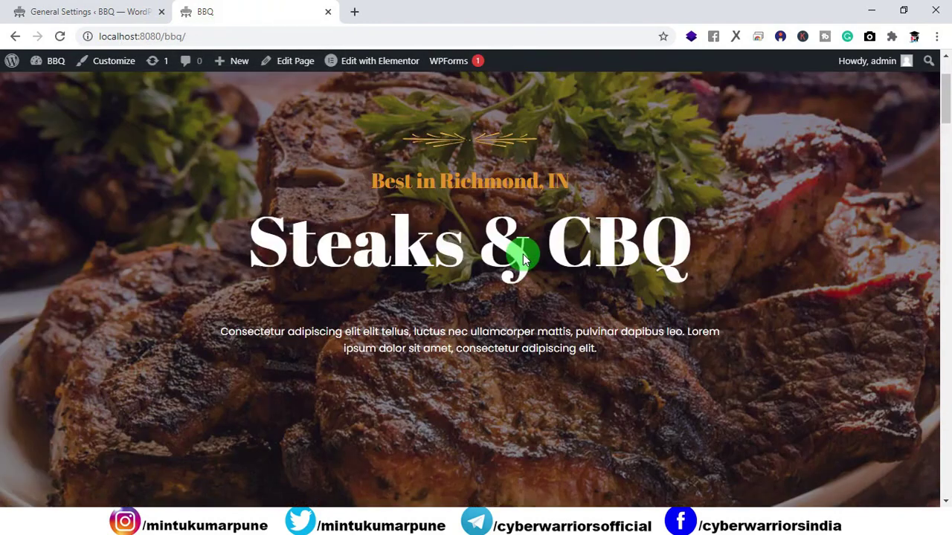
scroll(516, 253, up, 2)
click(84, 15)
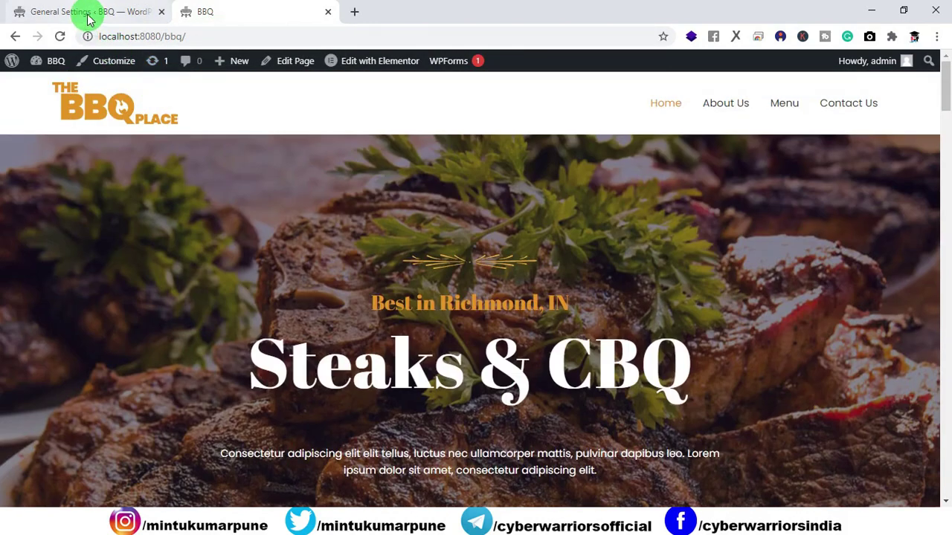
mouse_move(81, 308)
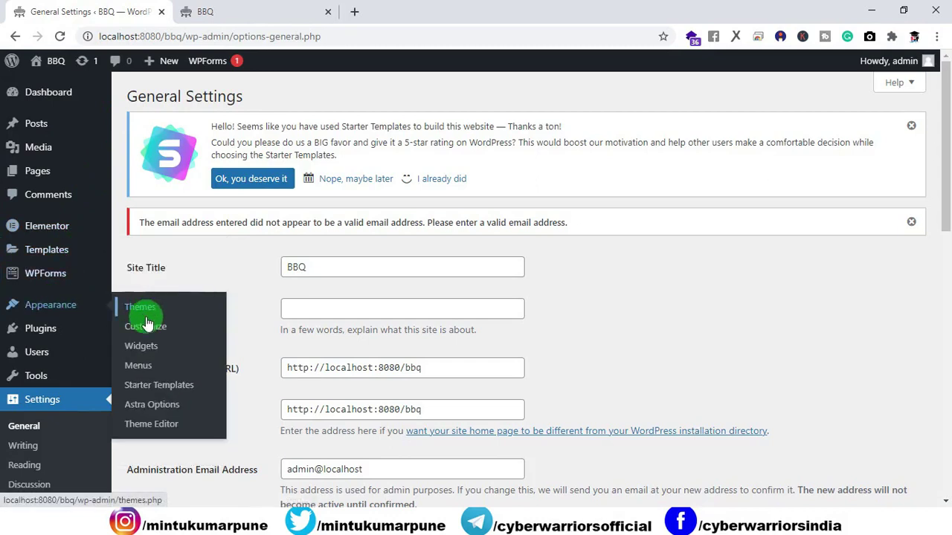
click(147, 336)
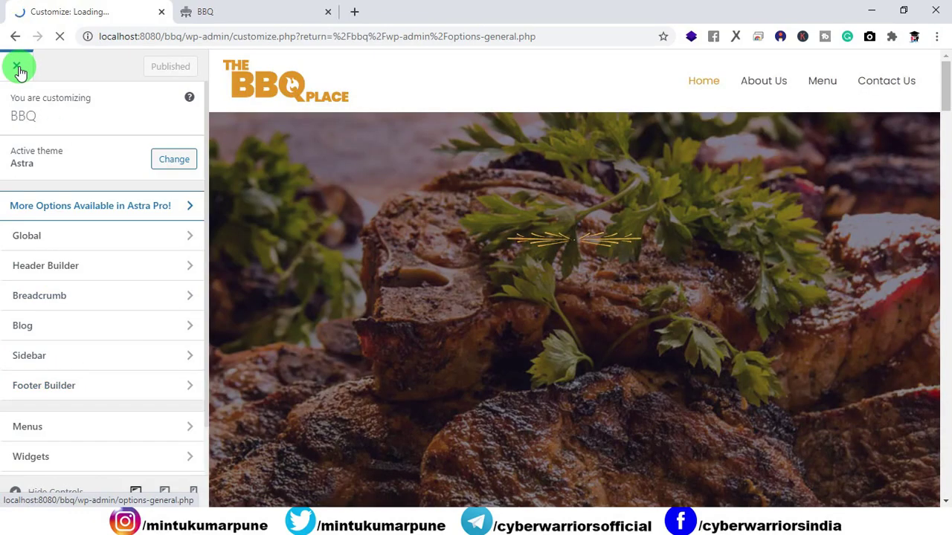
click(20, 71)
Step: Review the live BBQ home page from the story section through Featured Delicacies, and return to the hero
key(ctrl+Tab)
scroll(541, 216, down, 5)
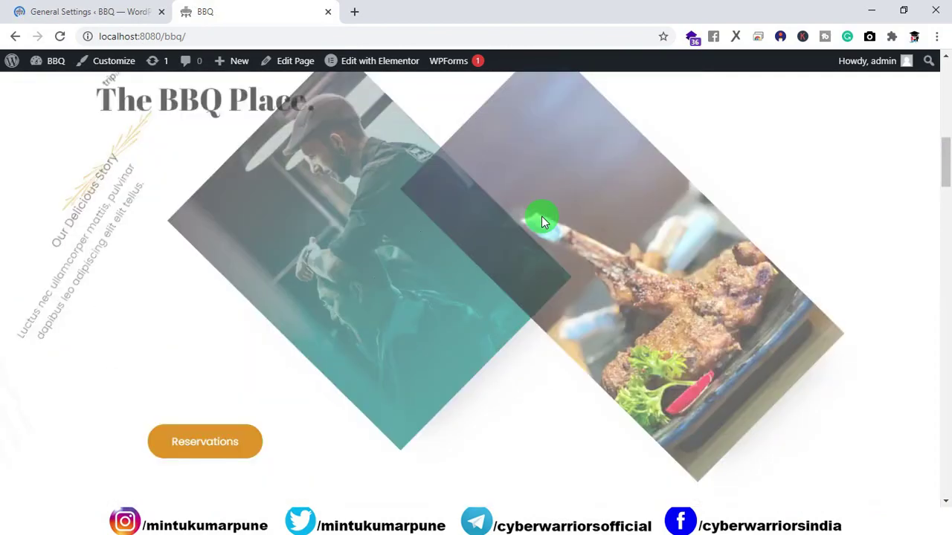
scroll(536, 216, down, 10)
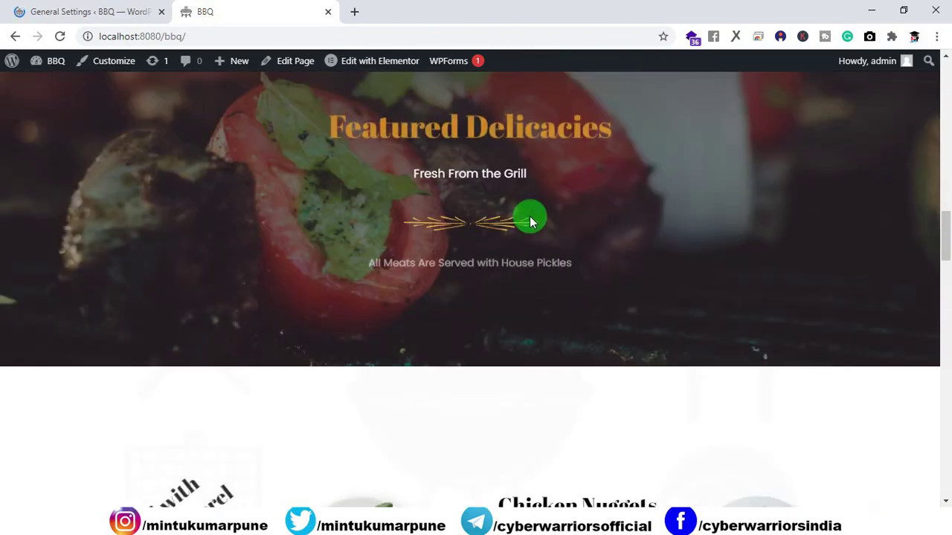
scroll(529, 215, up, 15)
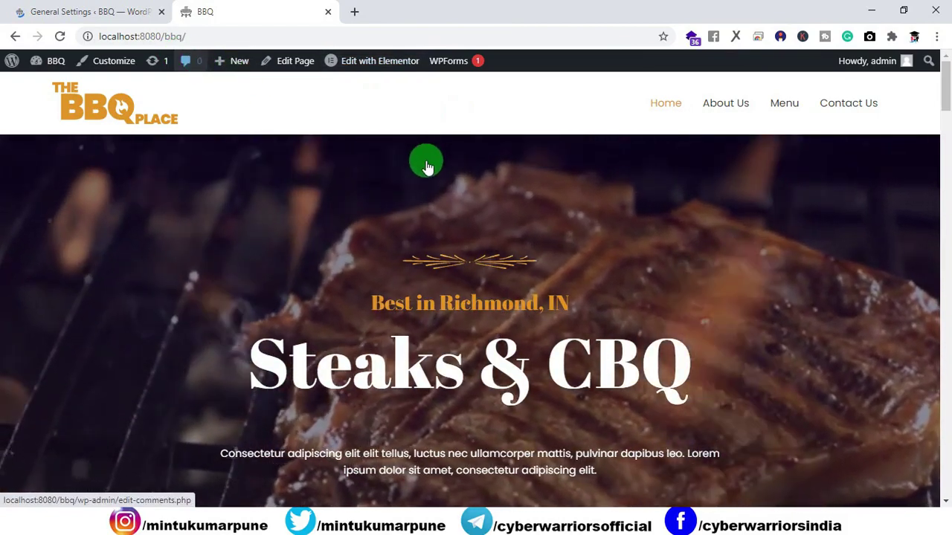
Step: Search the local site's plugin directory for "all in one", and install and activate All-in-One WP Migration
click(92, 20)
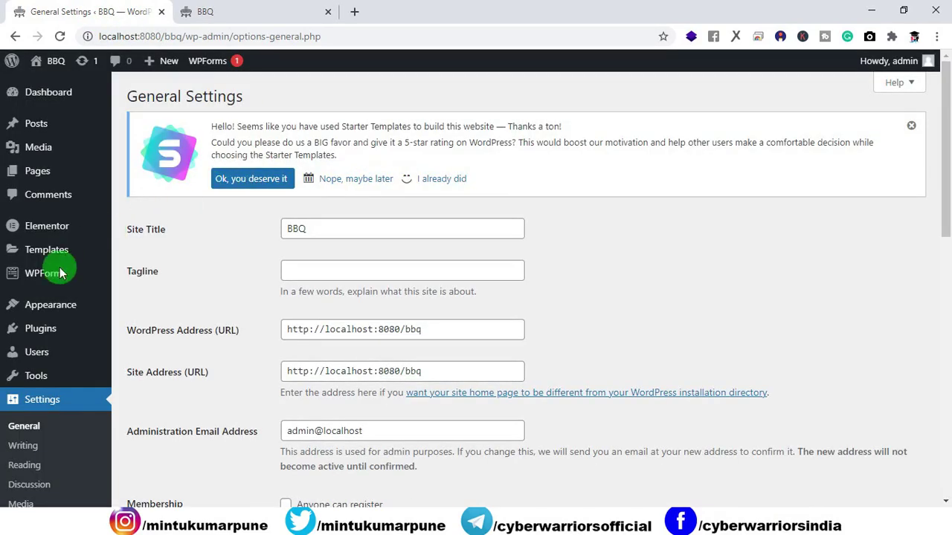
click(43, 335)
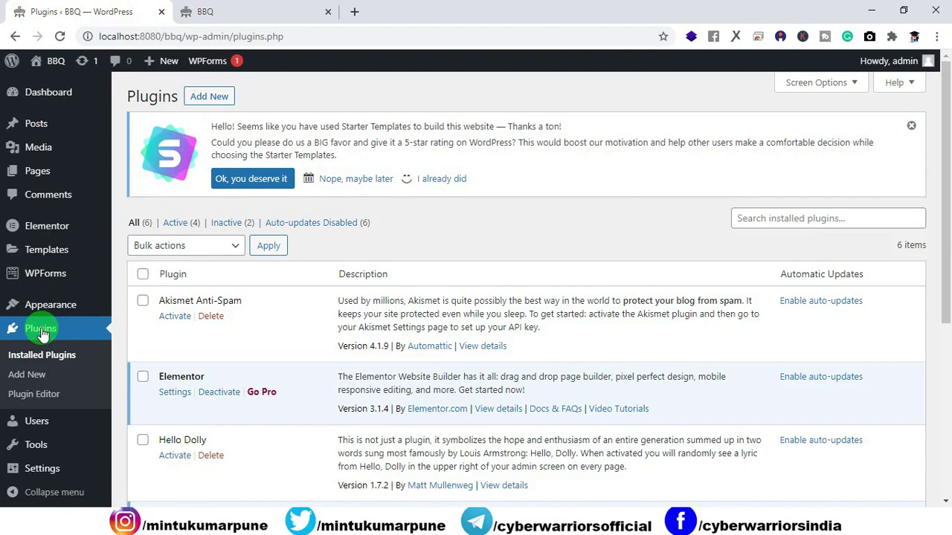
click(209, 98)
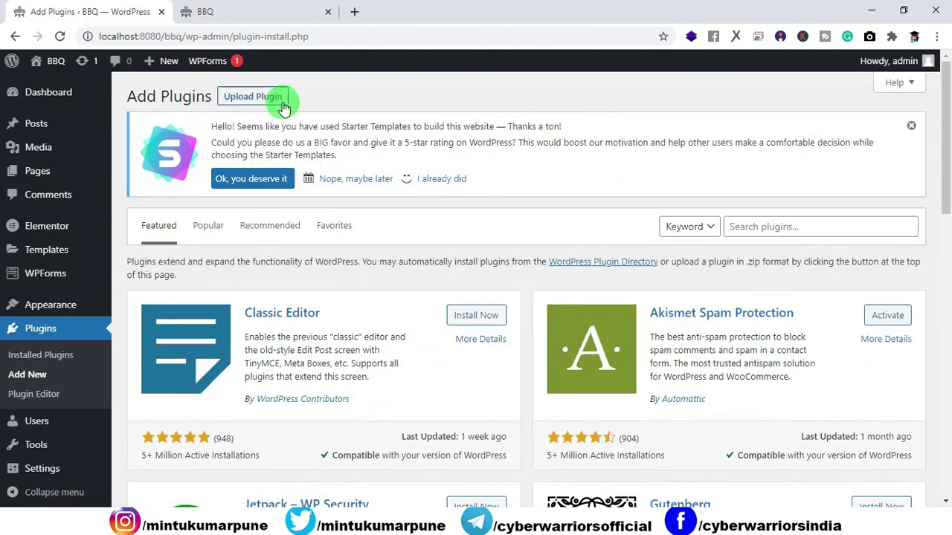
click(757, 231)
text(aa)
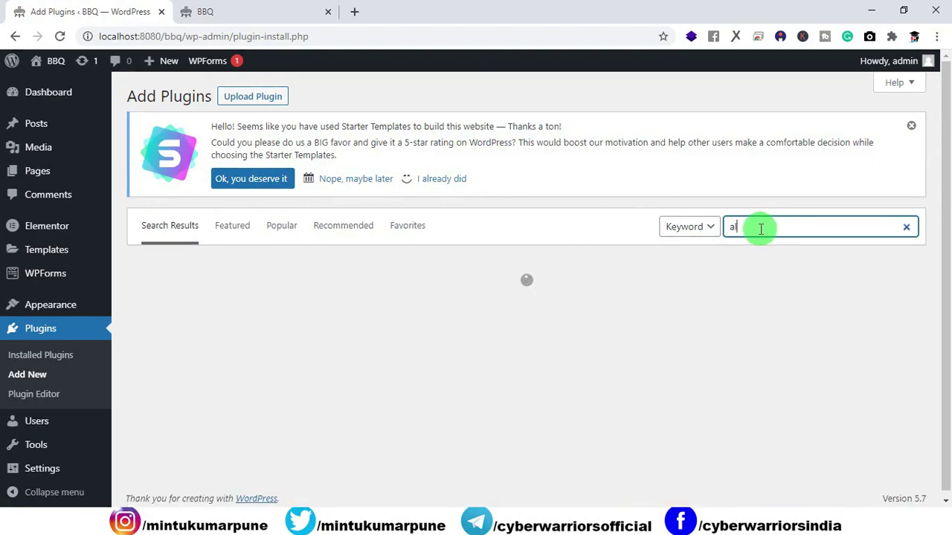
text(l)
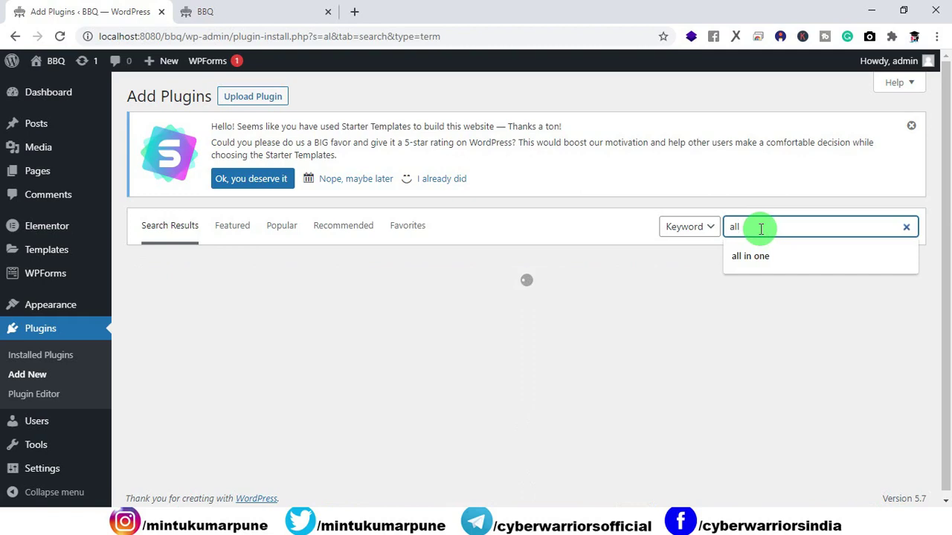
text( in)
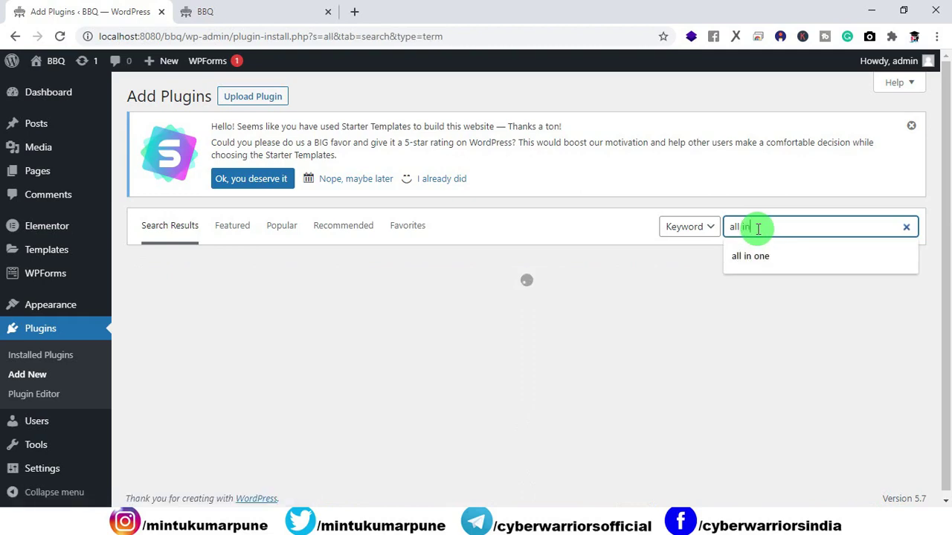
text(one)
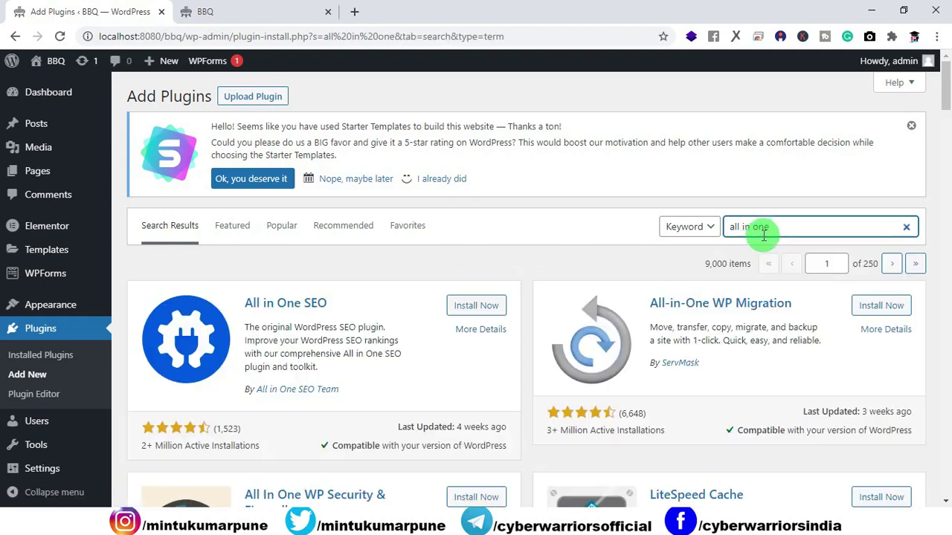
click(867, 307)
click(884, 310)
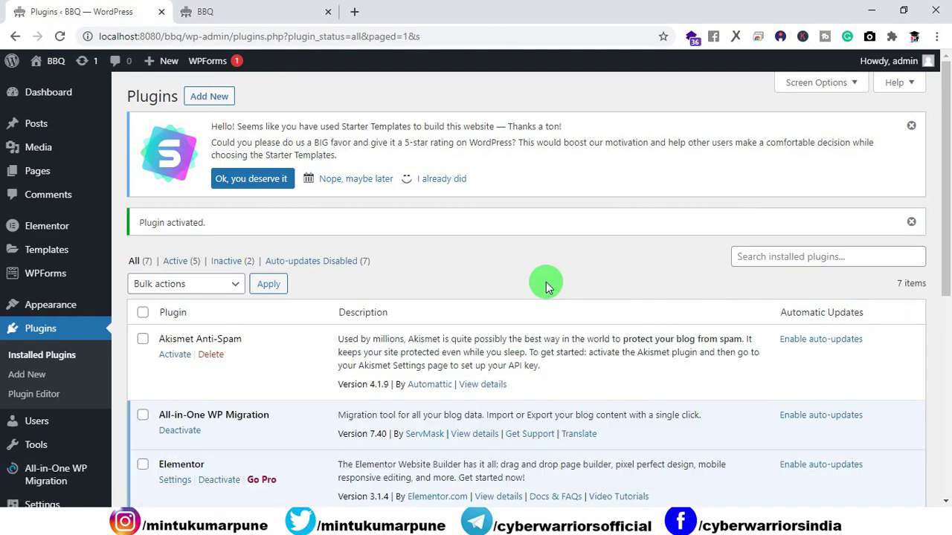
Step: Export the local site to a file with All-in-One WP Migration and download the .wpress backup
mouse_move(30, 482)
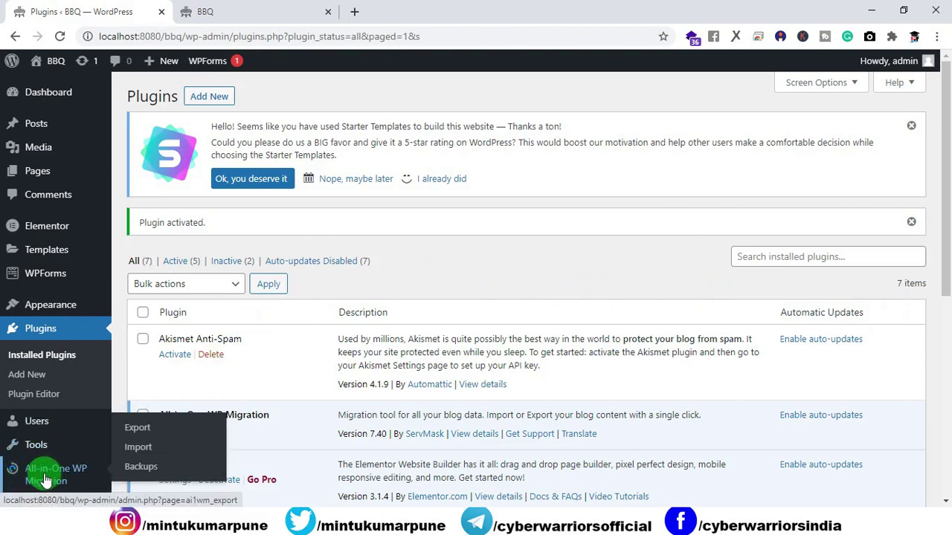
click(137, 431)
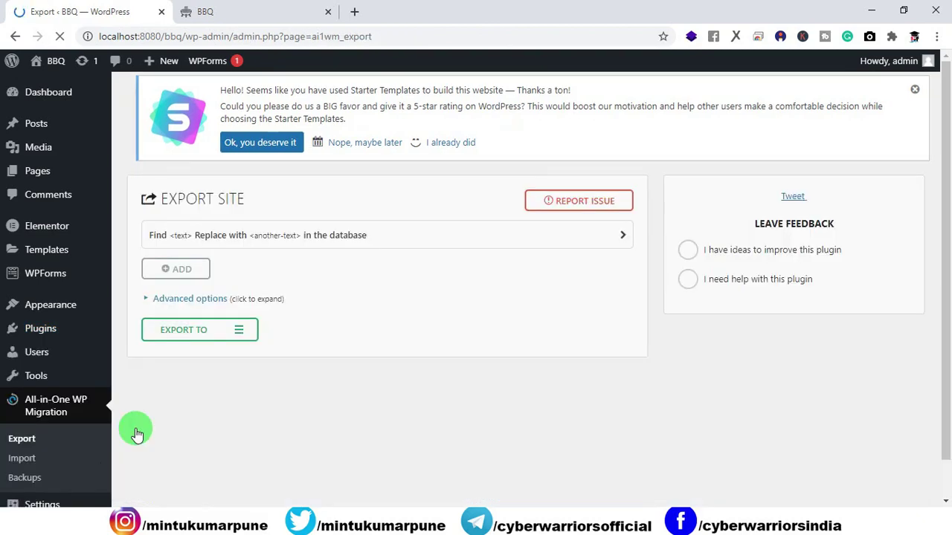
click(237, 336)
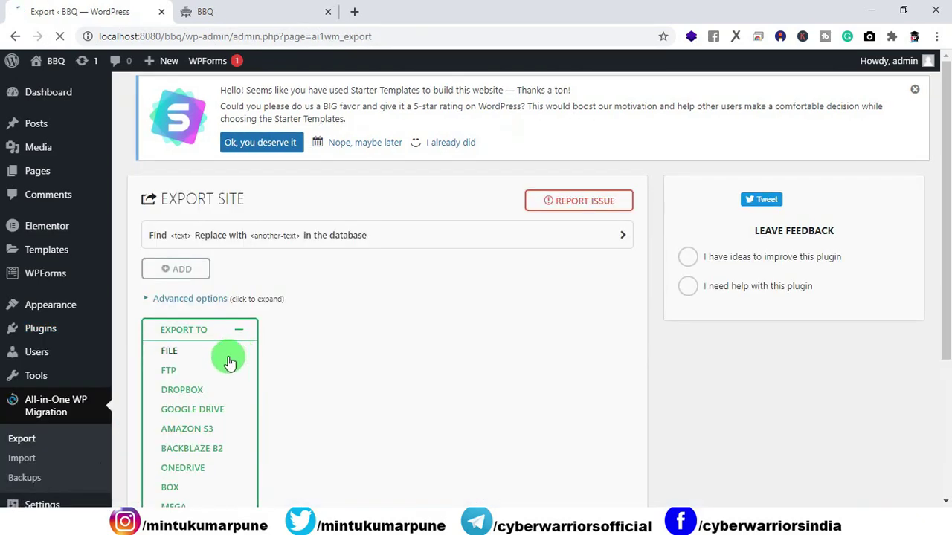
click(175, 354)
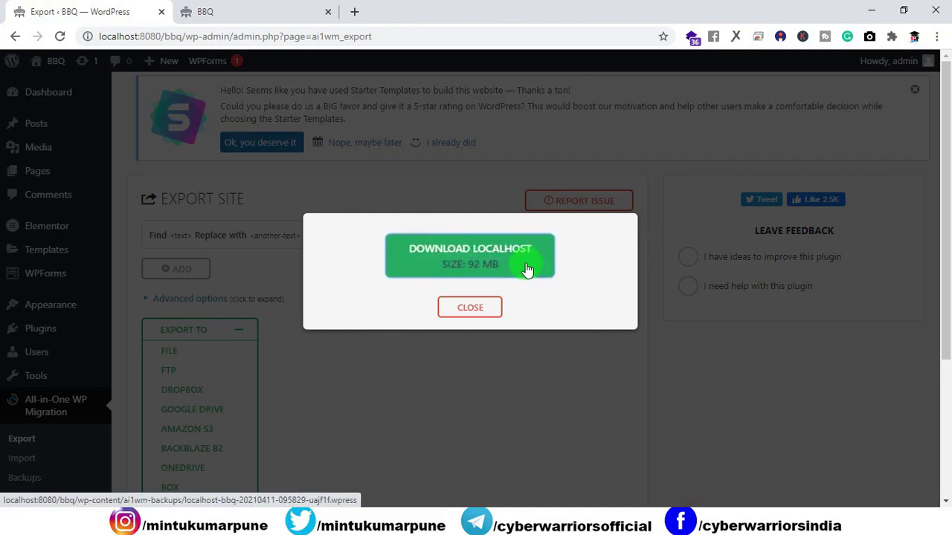
click(525, 268)
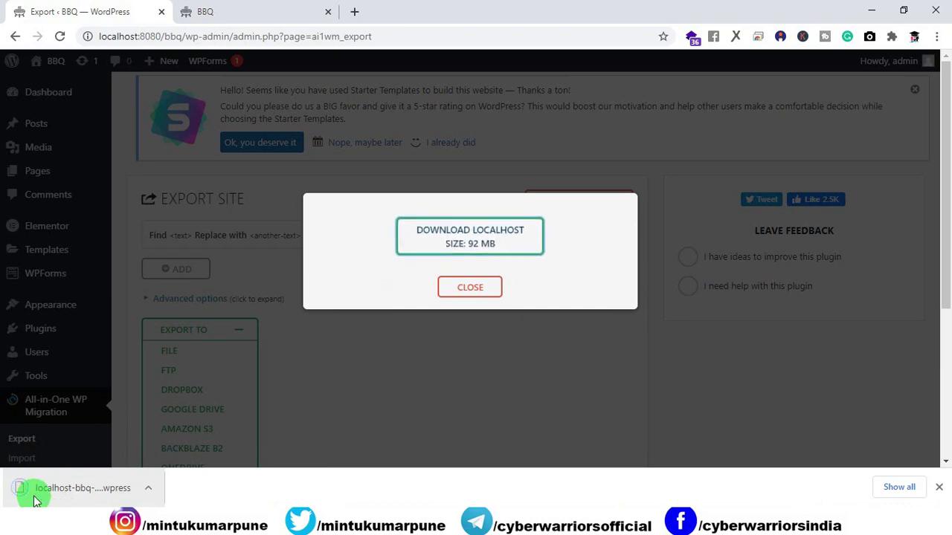
click(460, 286)
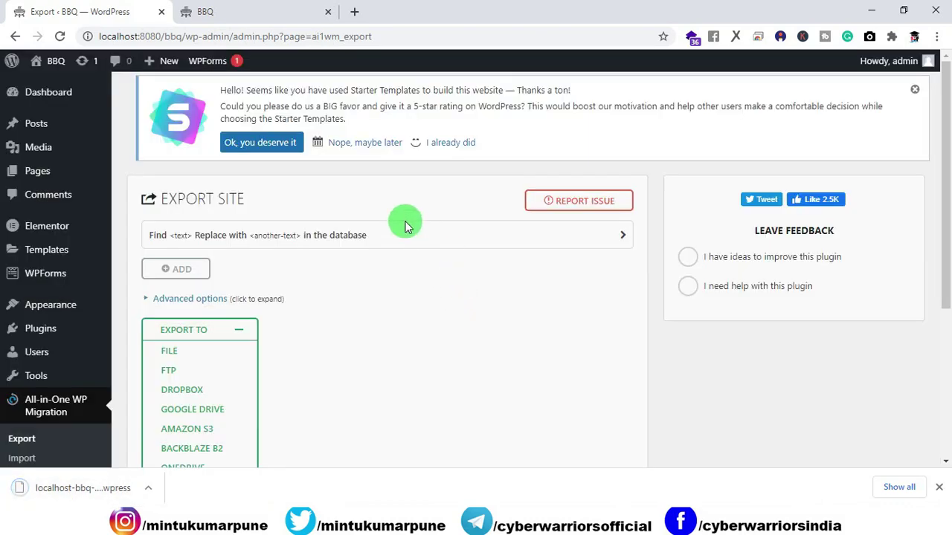
Step: Open the hosted site at digitalmarketing.webhostingindia.racing in place of the local home page
click(268, 19)
click(306, 36)
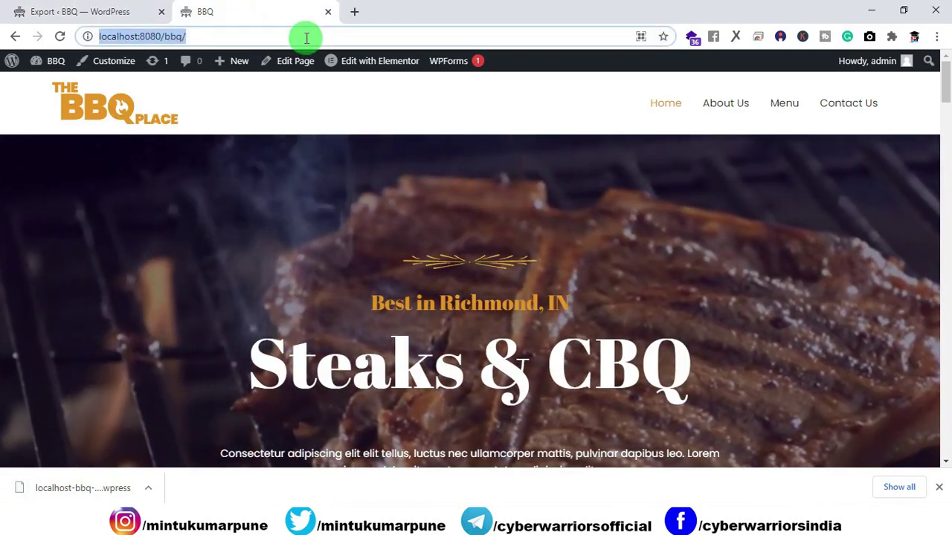
text(d)
key(Return)
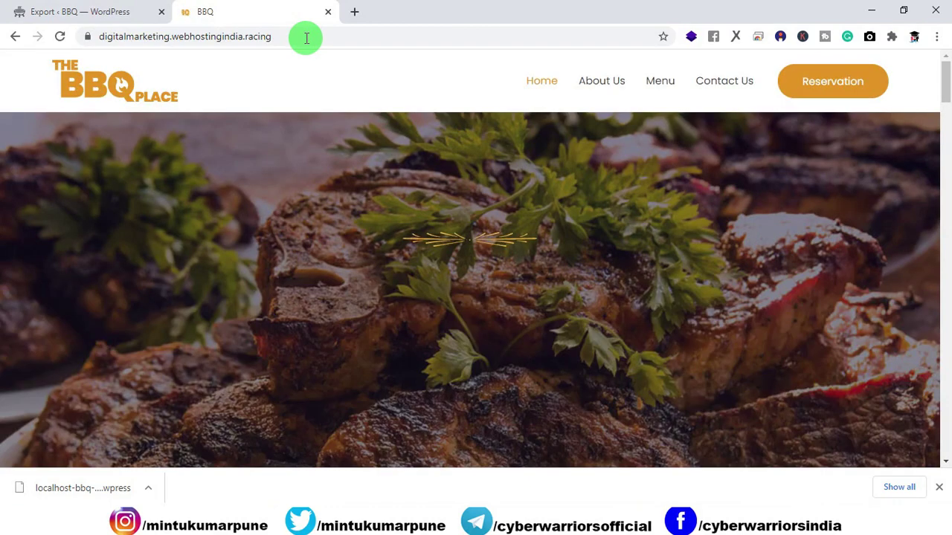
Step: Open the hosted site's wp-admin address and log in to its WordPress dashboard with the saved credentials
click(306, 37)
key(End)
text(/w)
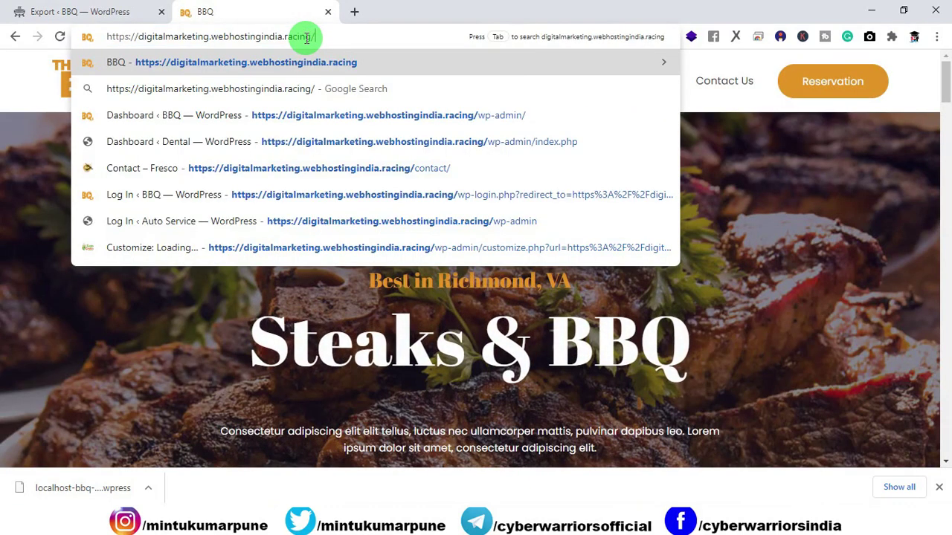
text(p)
key(Return)
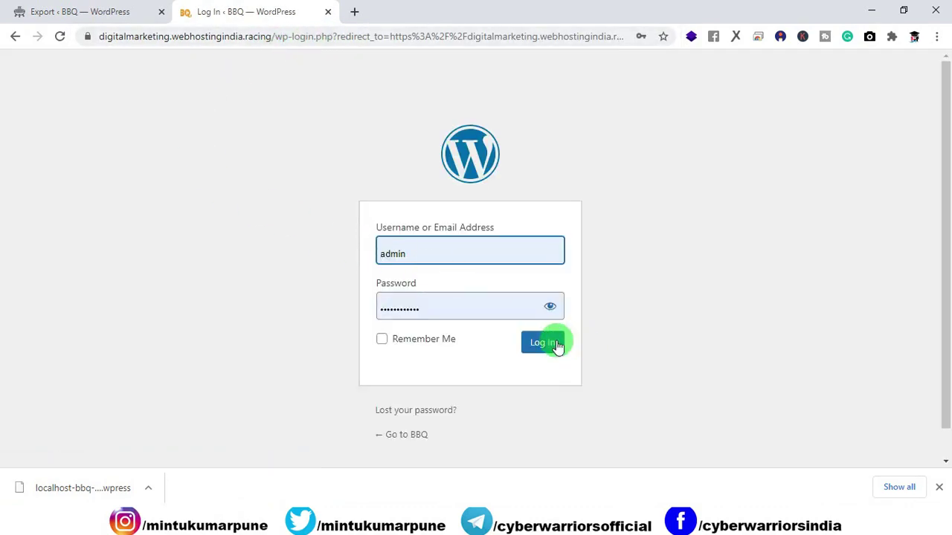
click(534, 345)
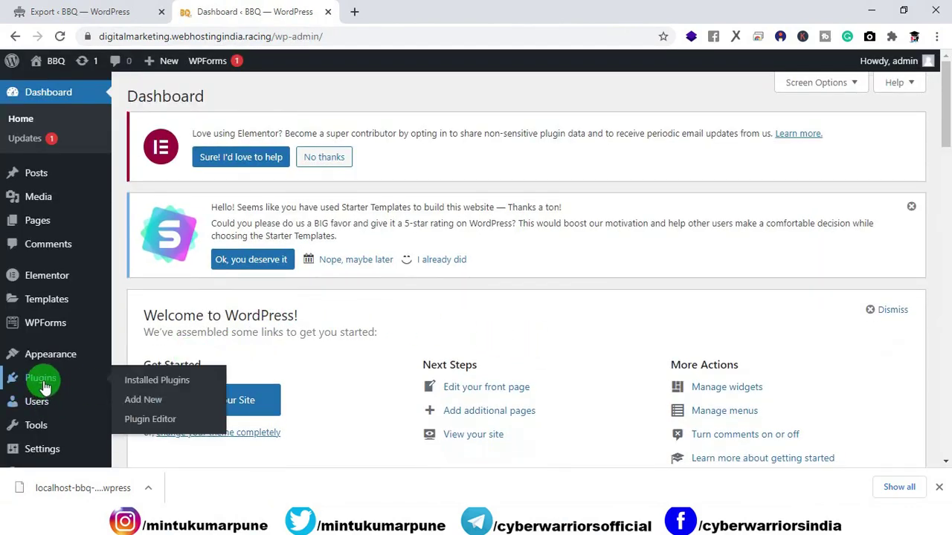
Step: Find All-in-One WP Migration on the hosted site by searching "all in one", and install and activate it
click(45, 387)
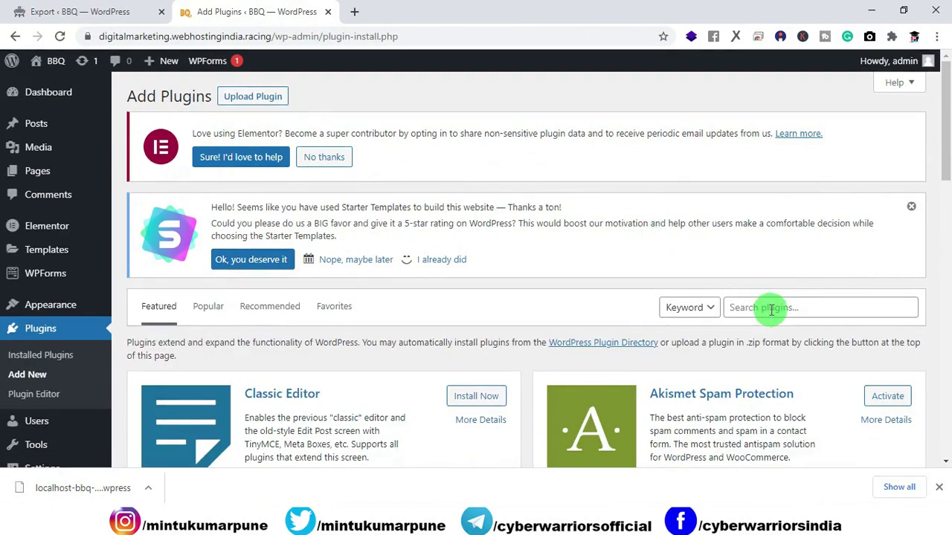
click(769, 310)
text(a)
click(751, 362)
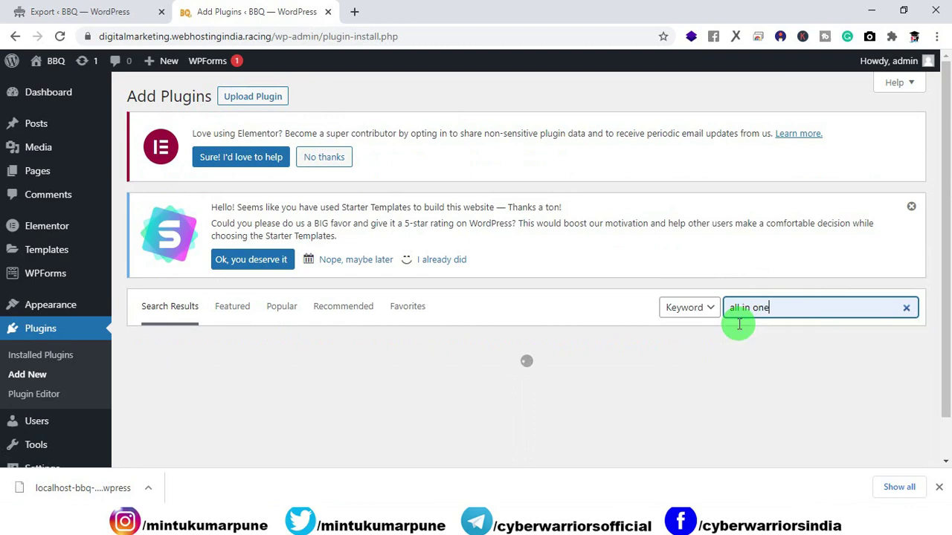
click(865, 388)
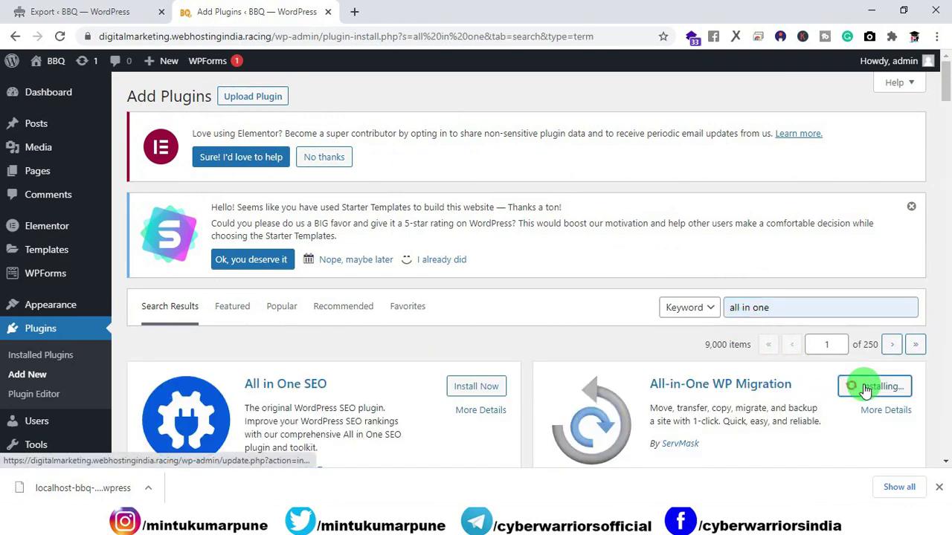
click(868, 393)
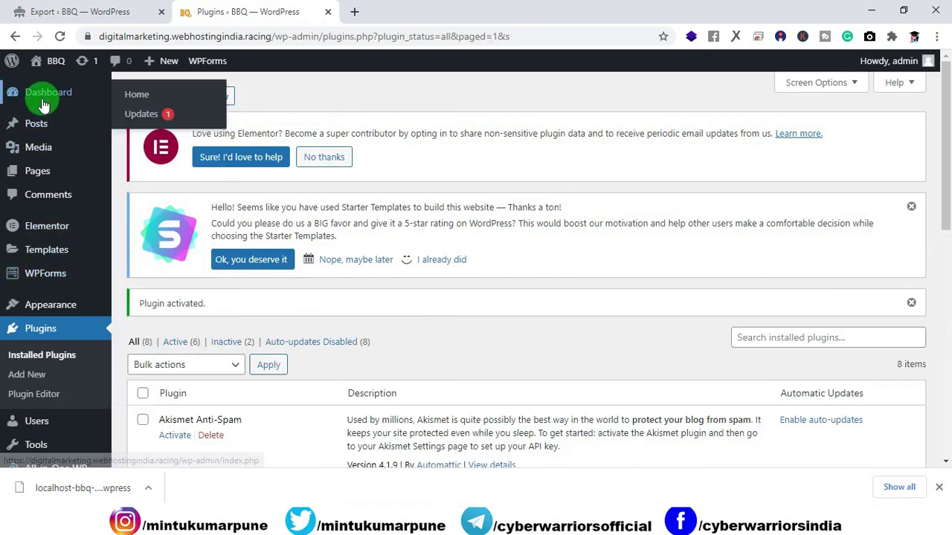
Step: Start importing the downloaded localhost-bbq .wpress backup into the hosted site with All-in-One WP Migration, and stop the import
click(43, 104)
scroll(75, 297, down, 2)
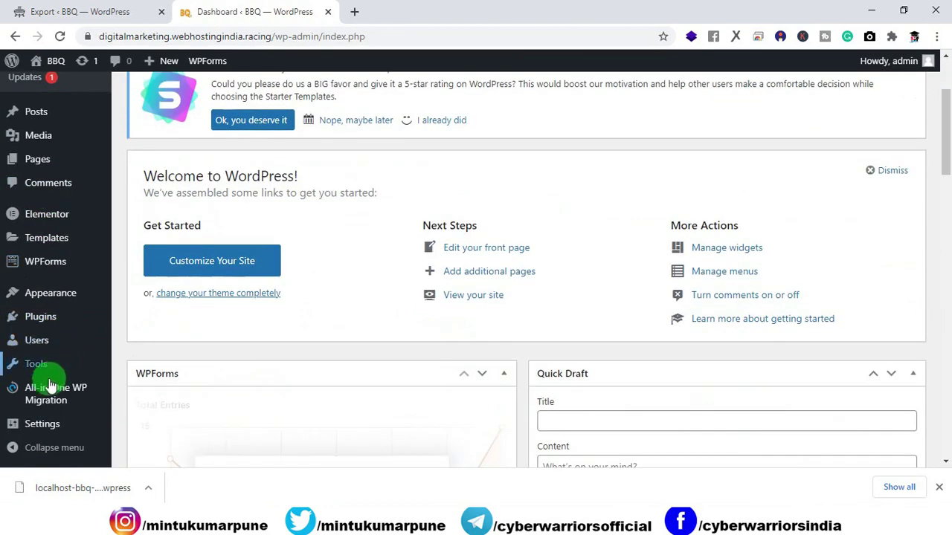
mouse_move(48, 400)
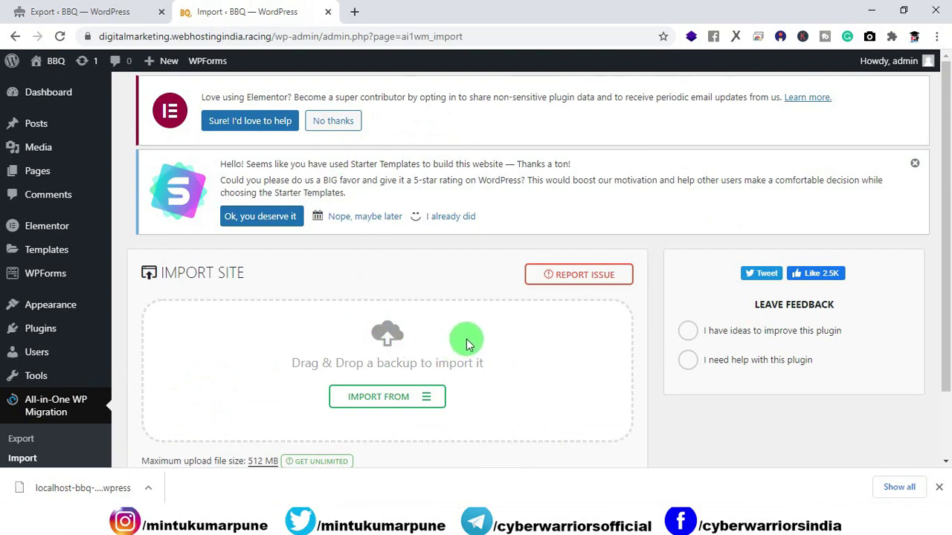
scroll(528, 365, down, 2)
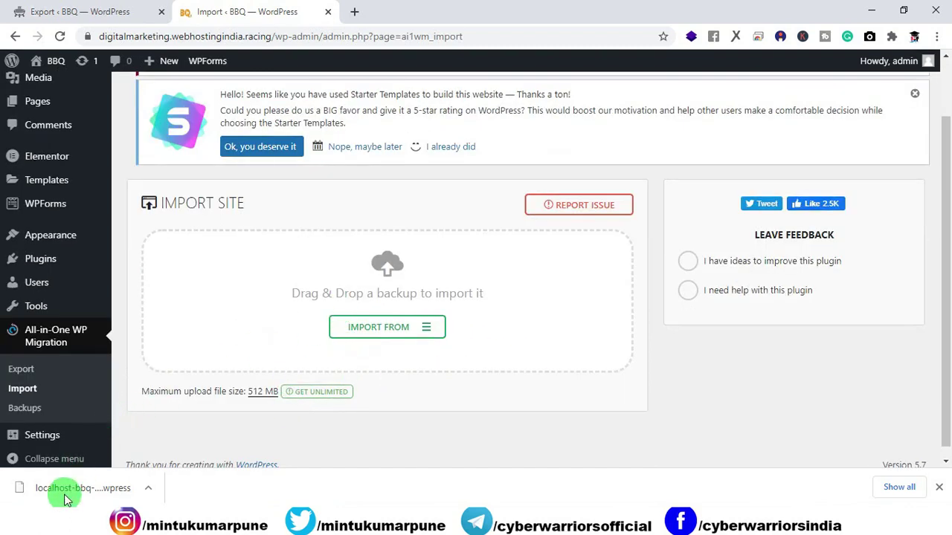
drag(65, 495, 358, 302)
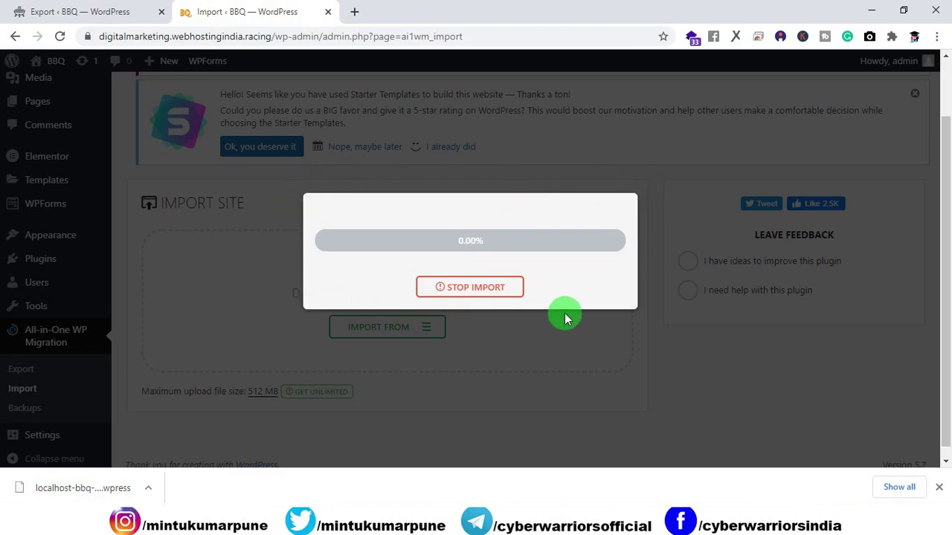
click(457, 289)
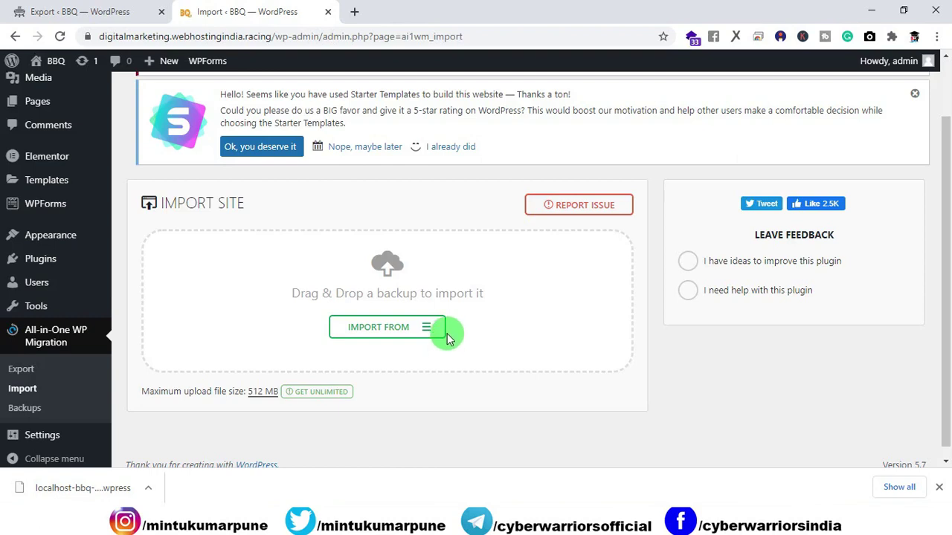
Step: View the hosted site's home page at digitalmarketing.webhostingindia.racing in a new tab, and return to the import page
click(355, 13)
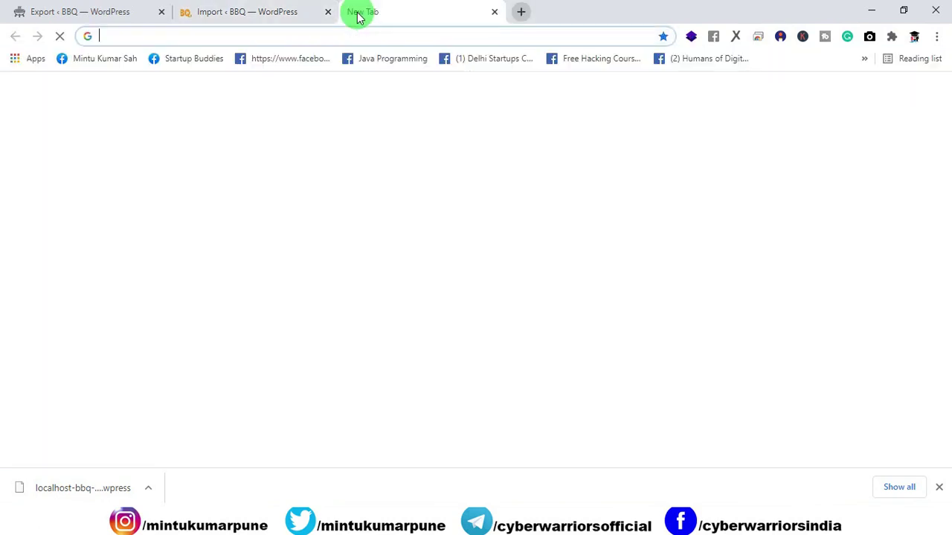
text(d)
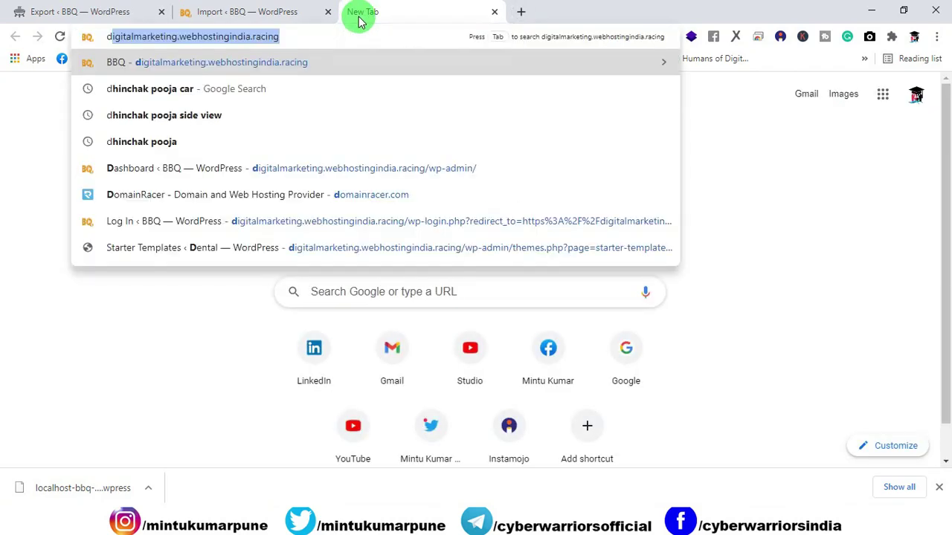
key(Return)
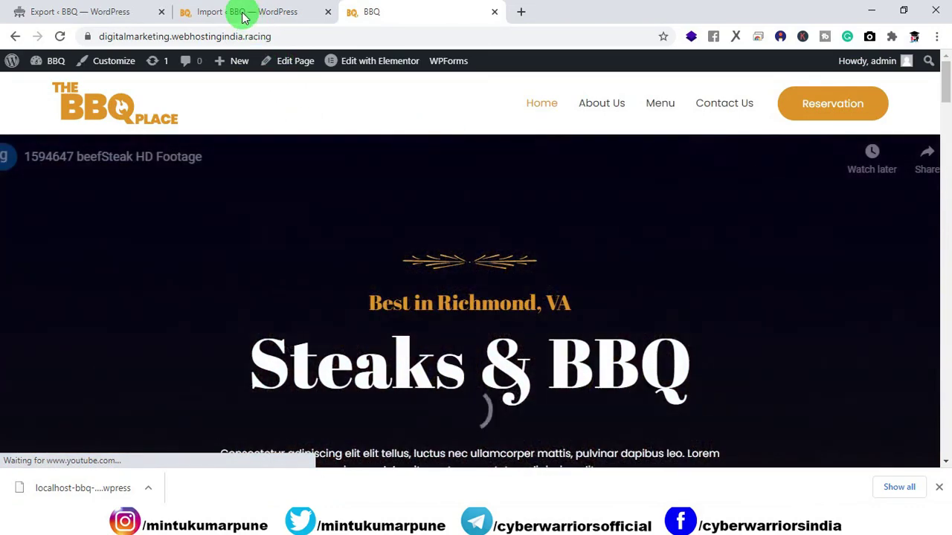
click(242, 12)
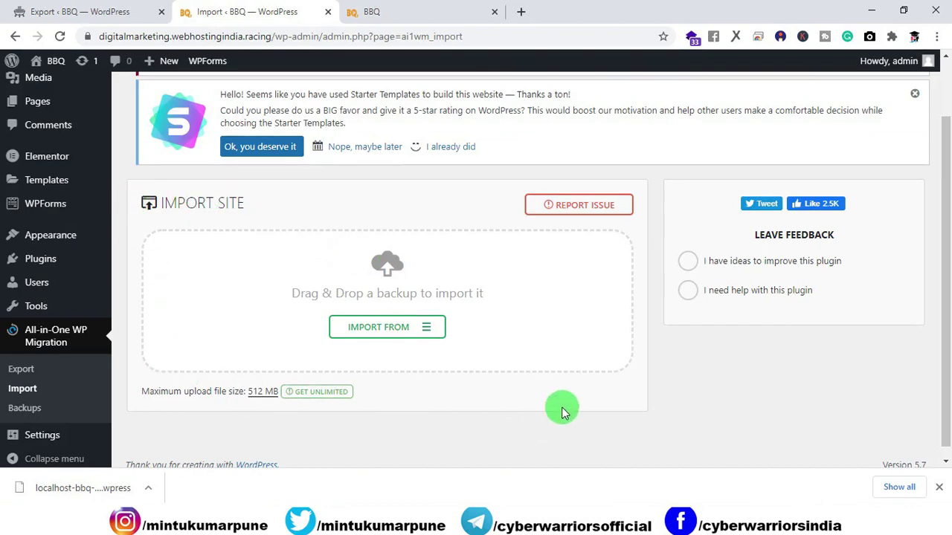
Step: Review the hosted BBQ site's home page, from the Steaks & BBQ banner down through the menu, Happy Hours and testimonial sections
click(394, 15)
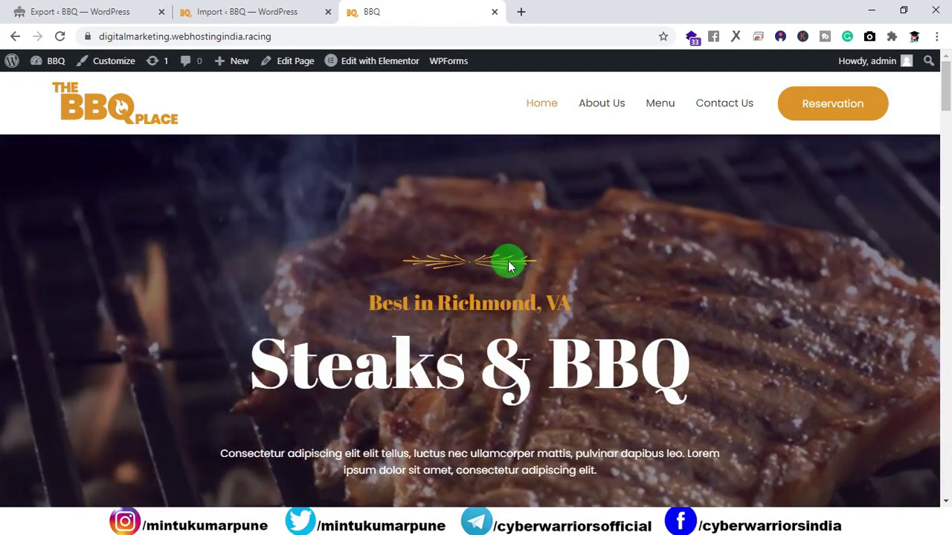
scroll(508, 275, down, 5)
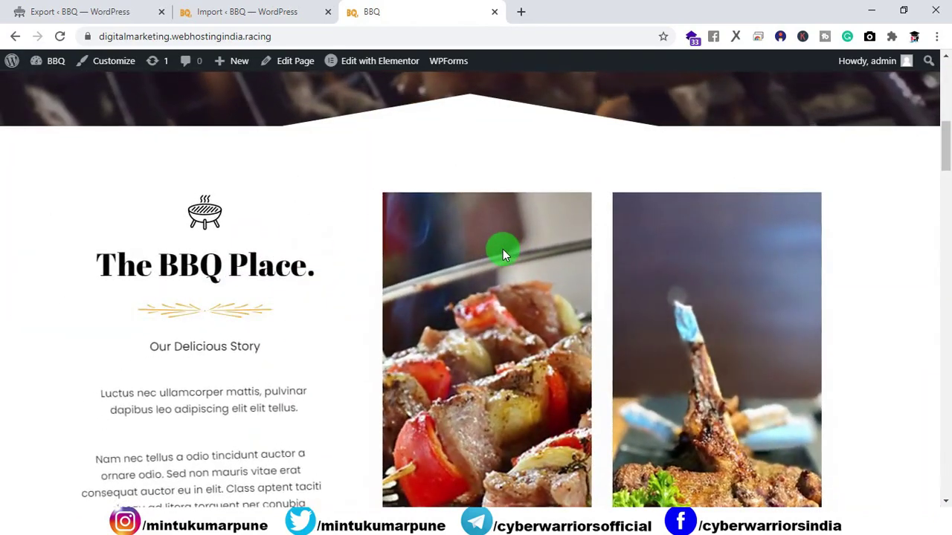
scroll(502, 249, down, 12)
scroll(503, 249, down, 15)
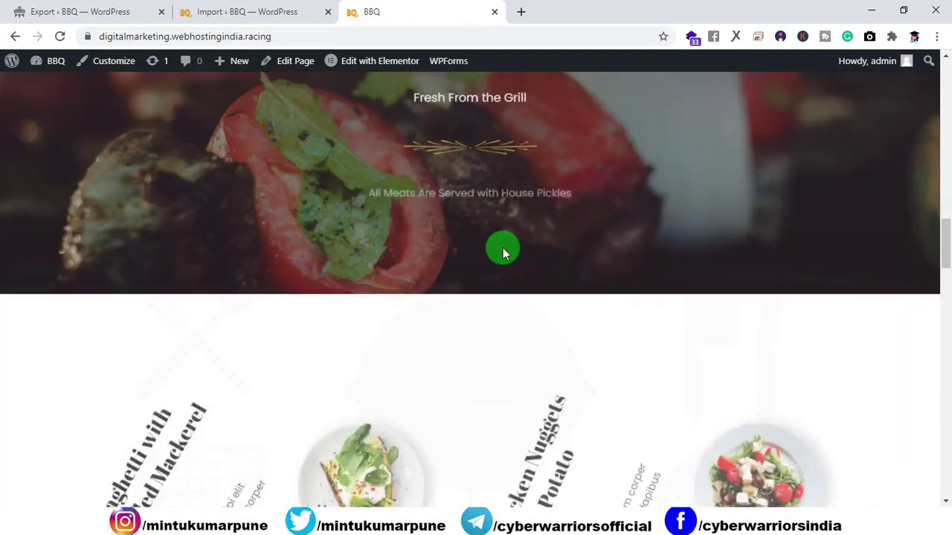
scroll(503, 248, down, 10)
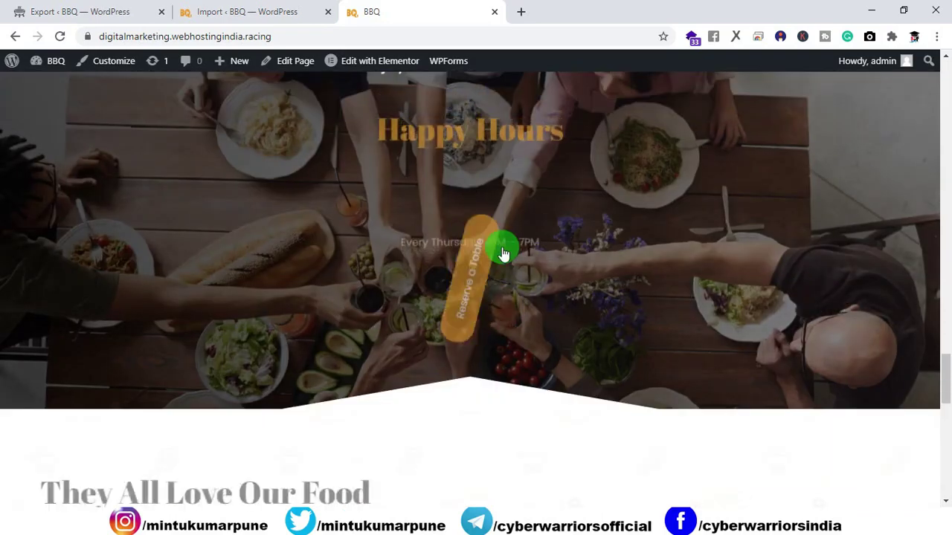
scroll(482, 245, up, 8)
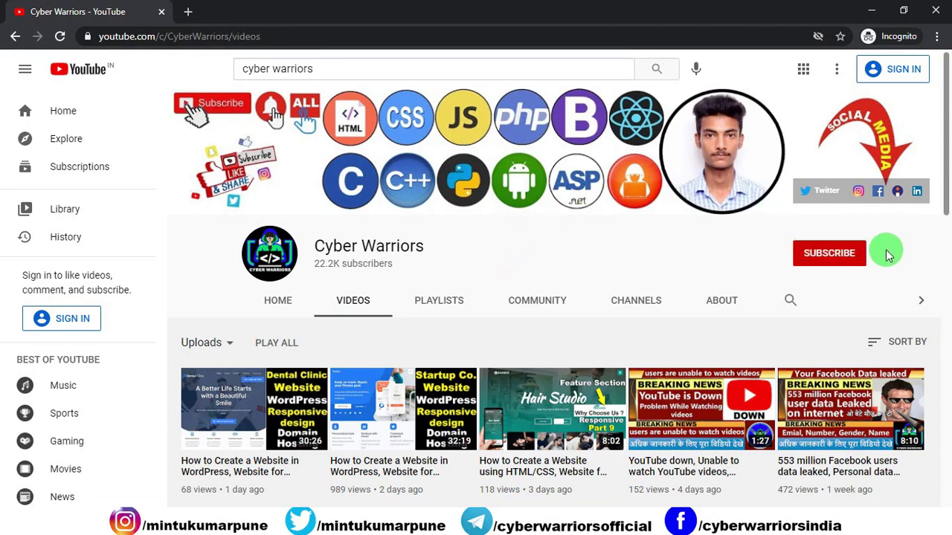
Step: Show the created playlists of the Cyber Warriors YouTube channel and look through them
click(449, 313)
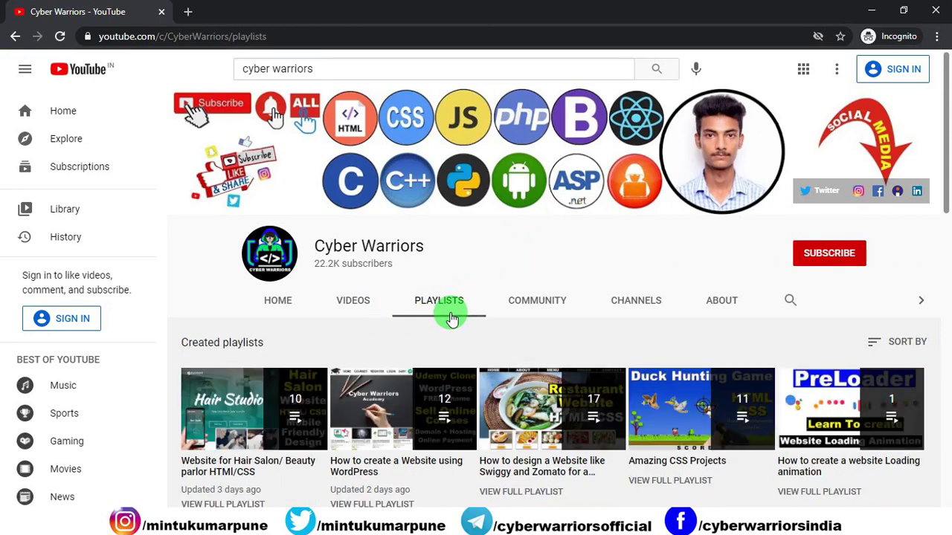
scroll(465, 301, down, 3)
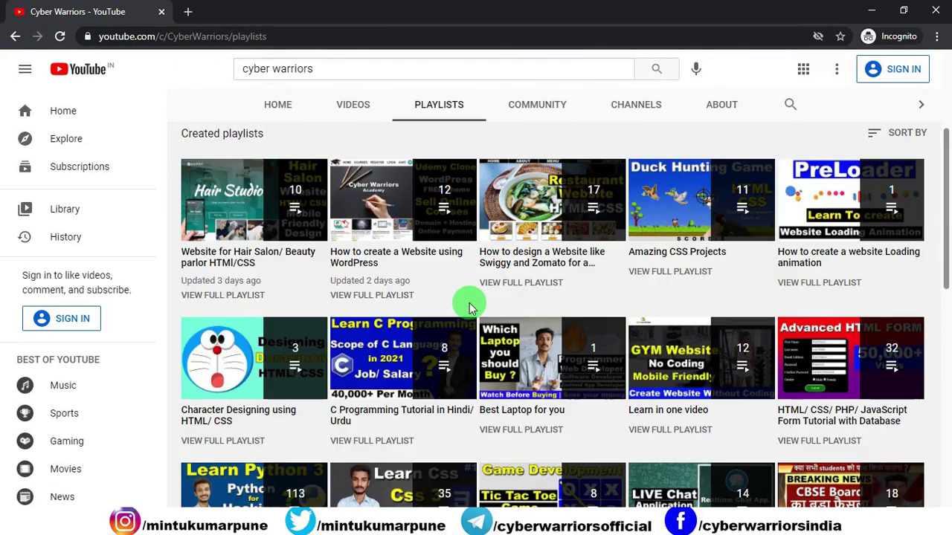
scroll(479, 301, up, 3)
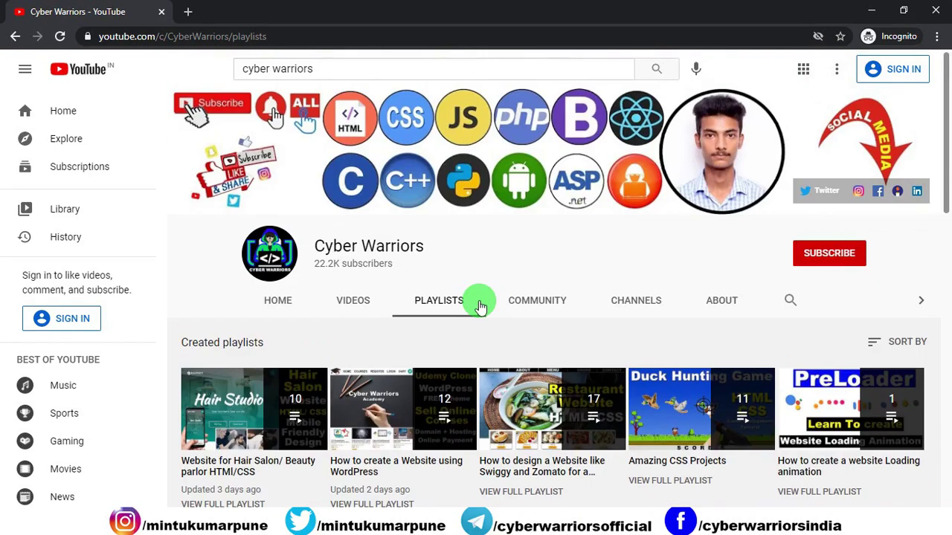